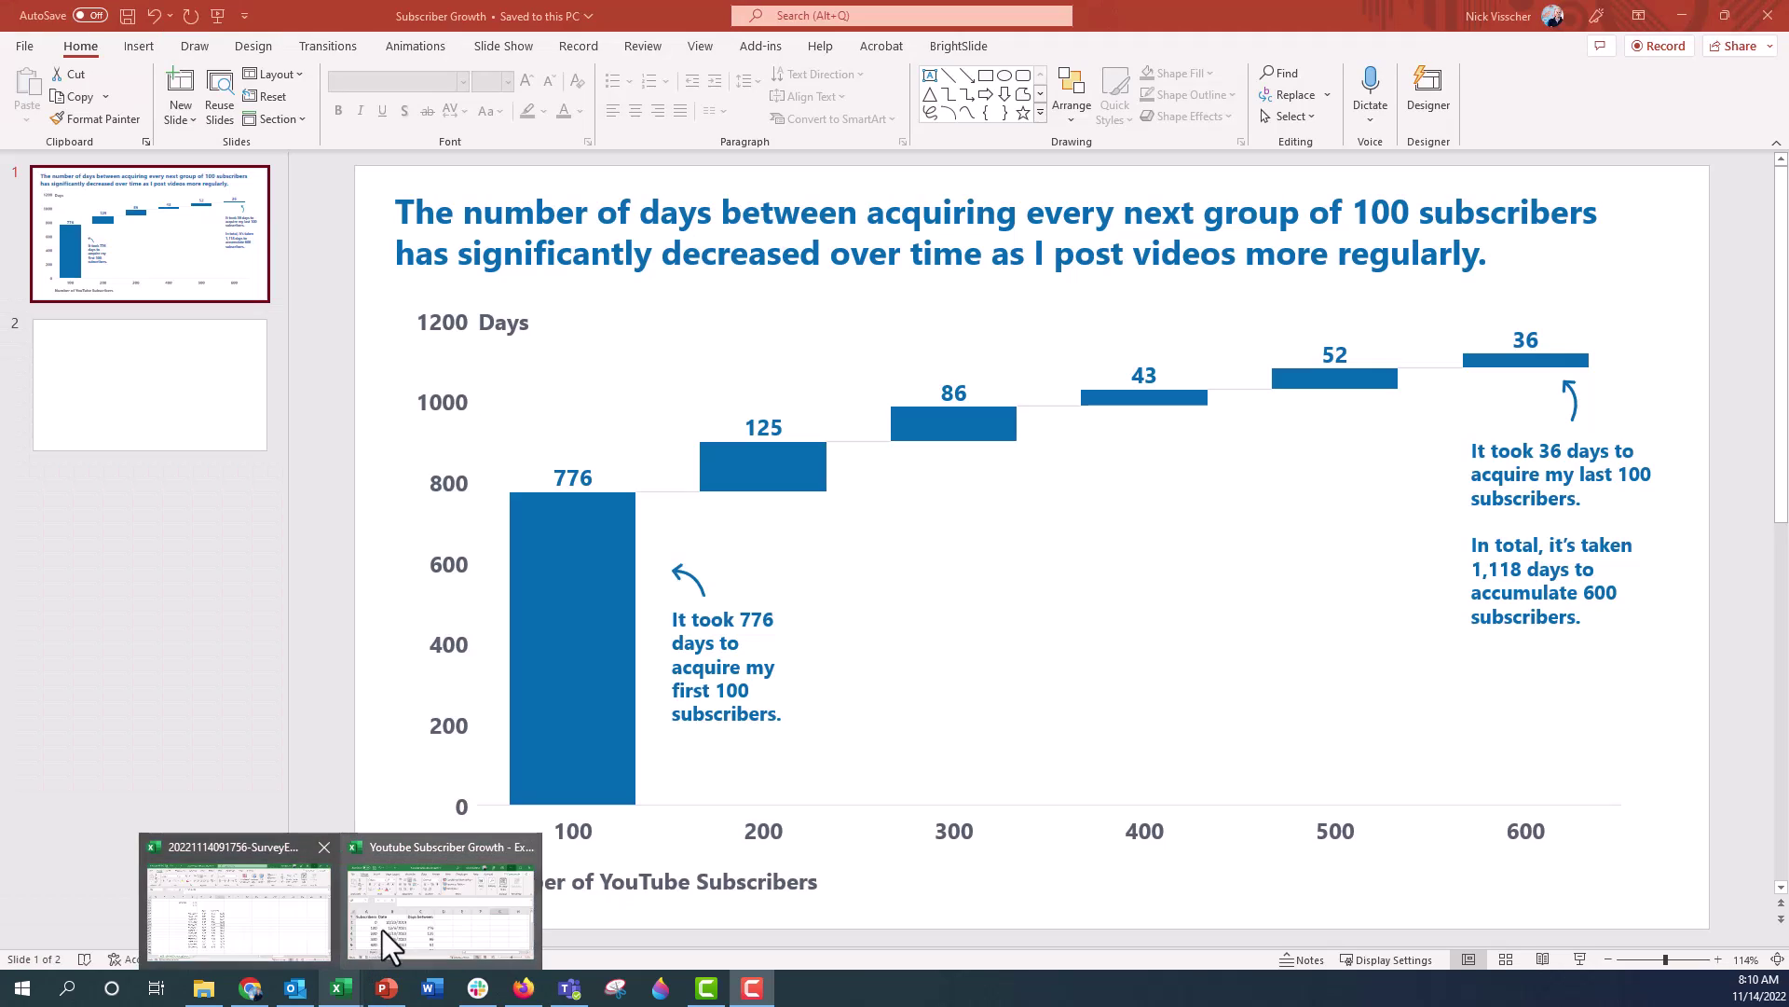
Bring the Youtube Subscriber Growth workbook forward, move it upper-left and enlarge its window
left_click(384, 926)
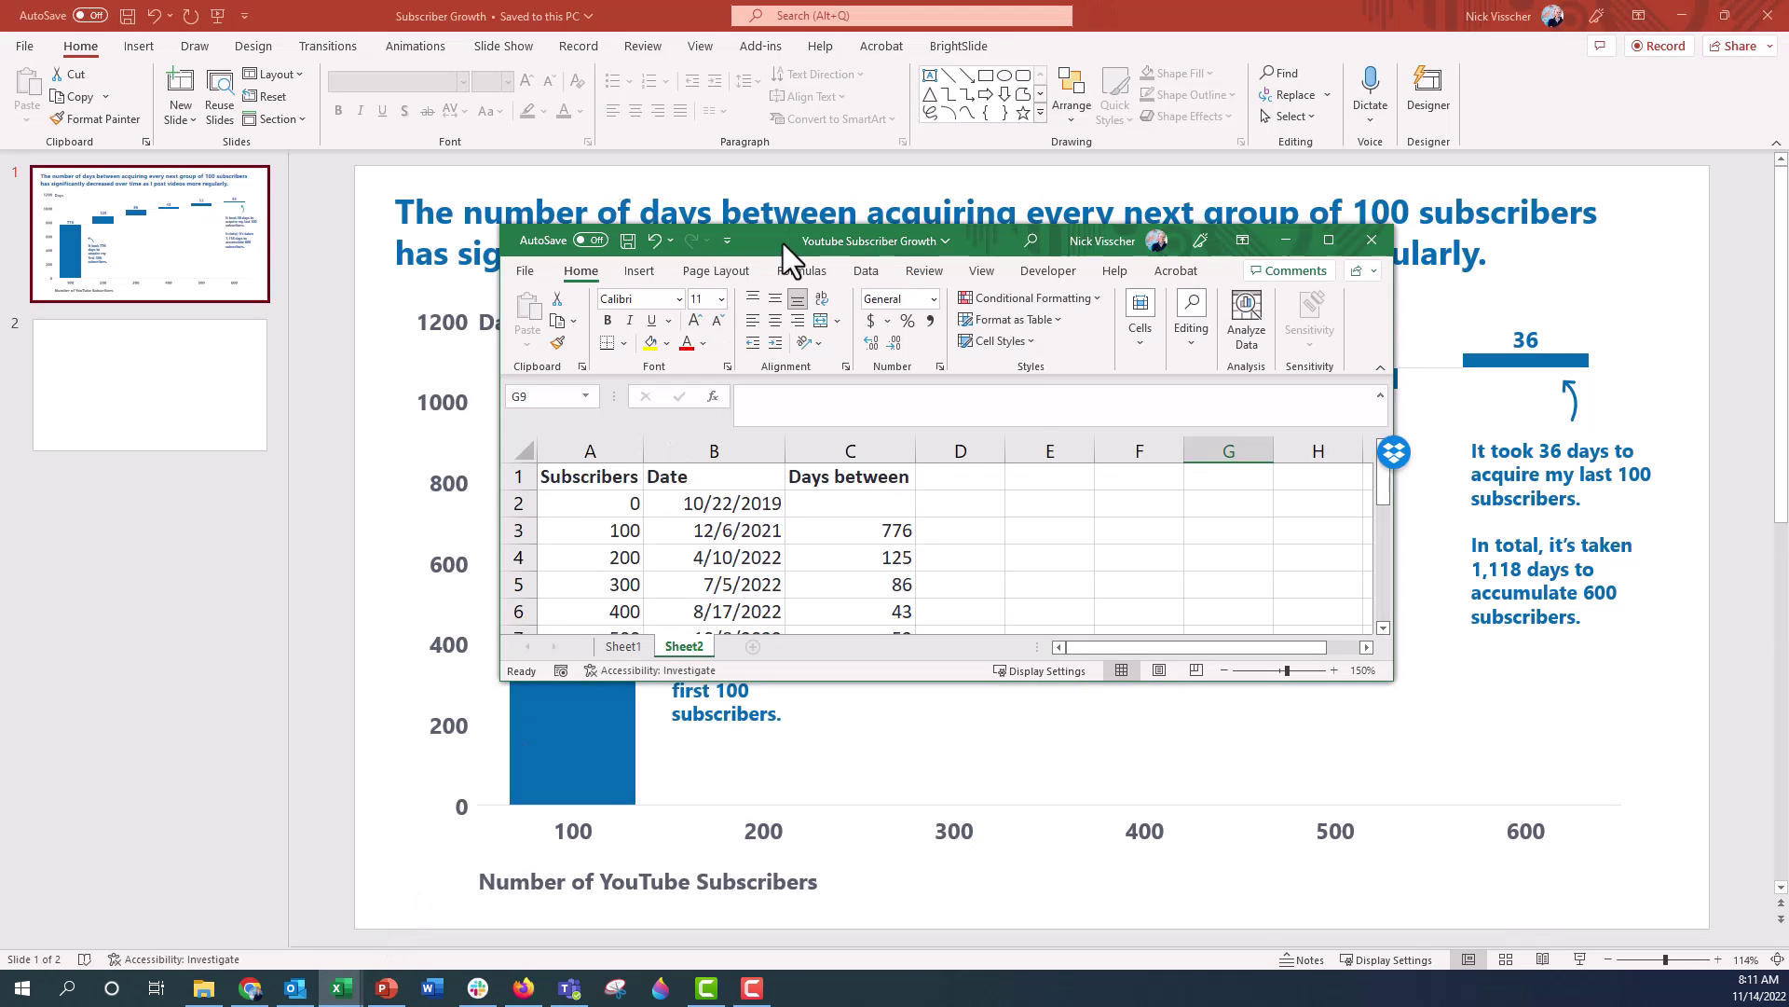
left_click_drag(784, 244, 462, 110)
left_click_drag(1073, 550, 1462, 805)
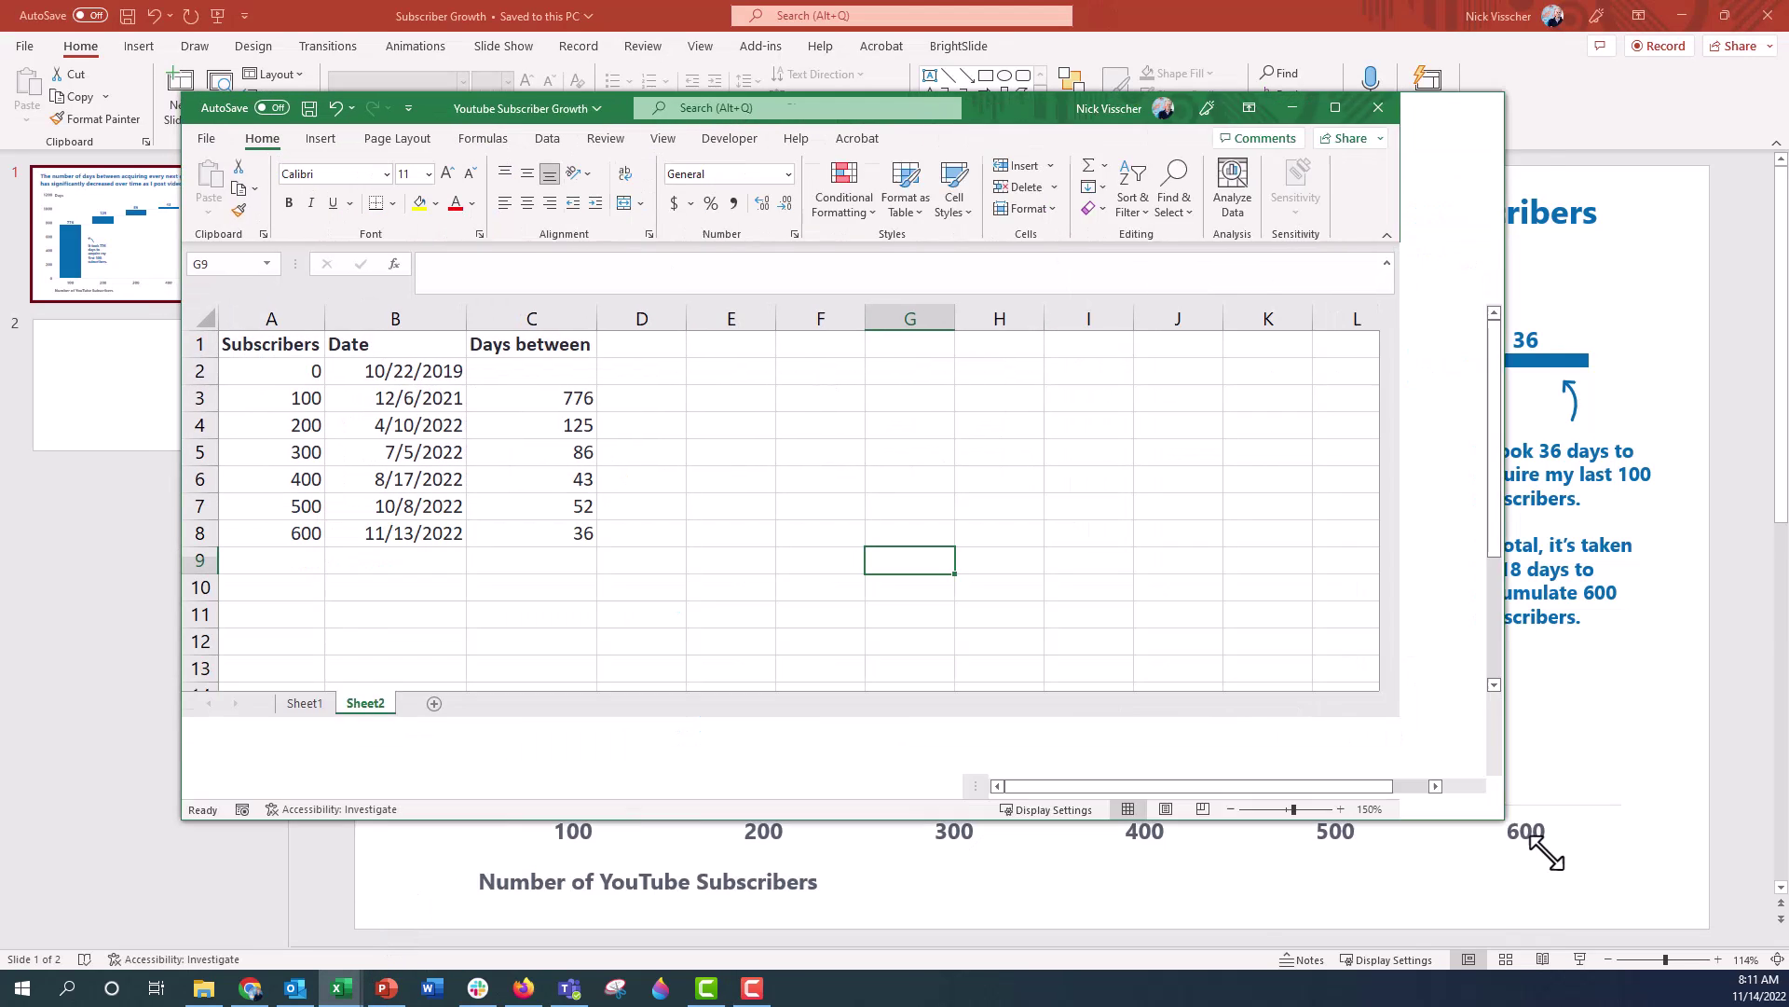
left_click(718, 665)
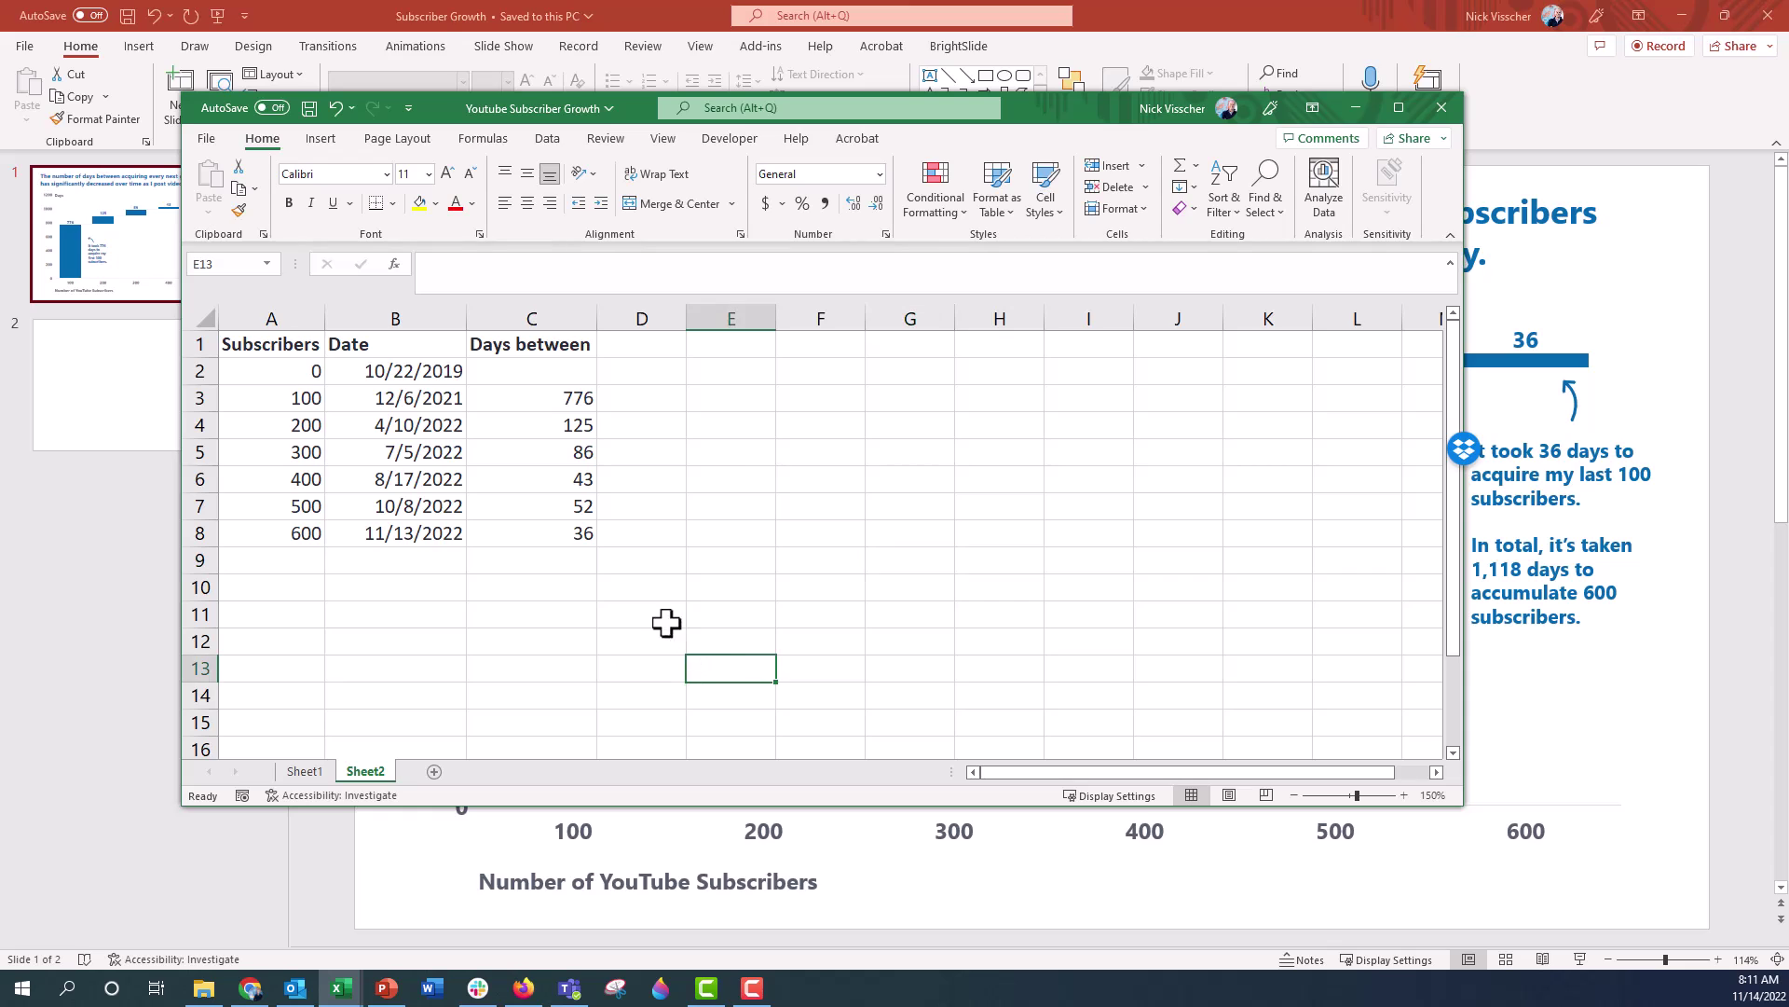
Review the Subscribers counts, the list of dates and the Days between heading
left_click(304, 344)
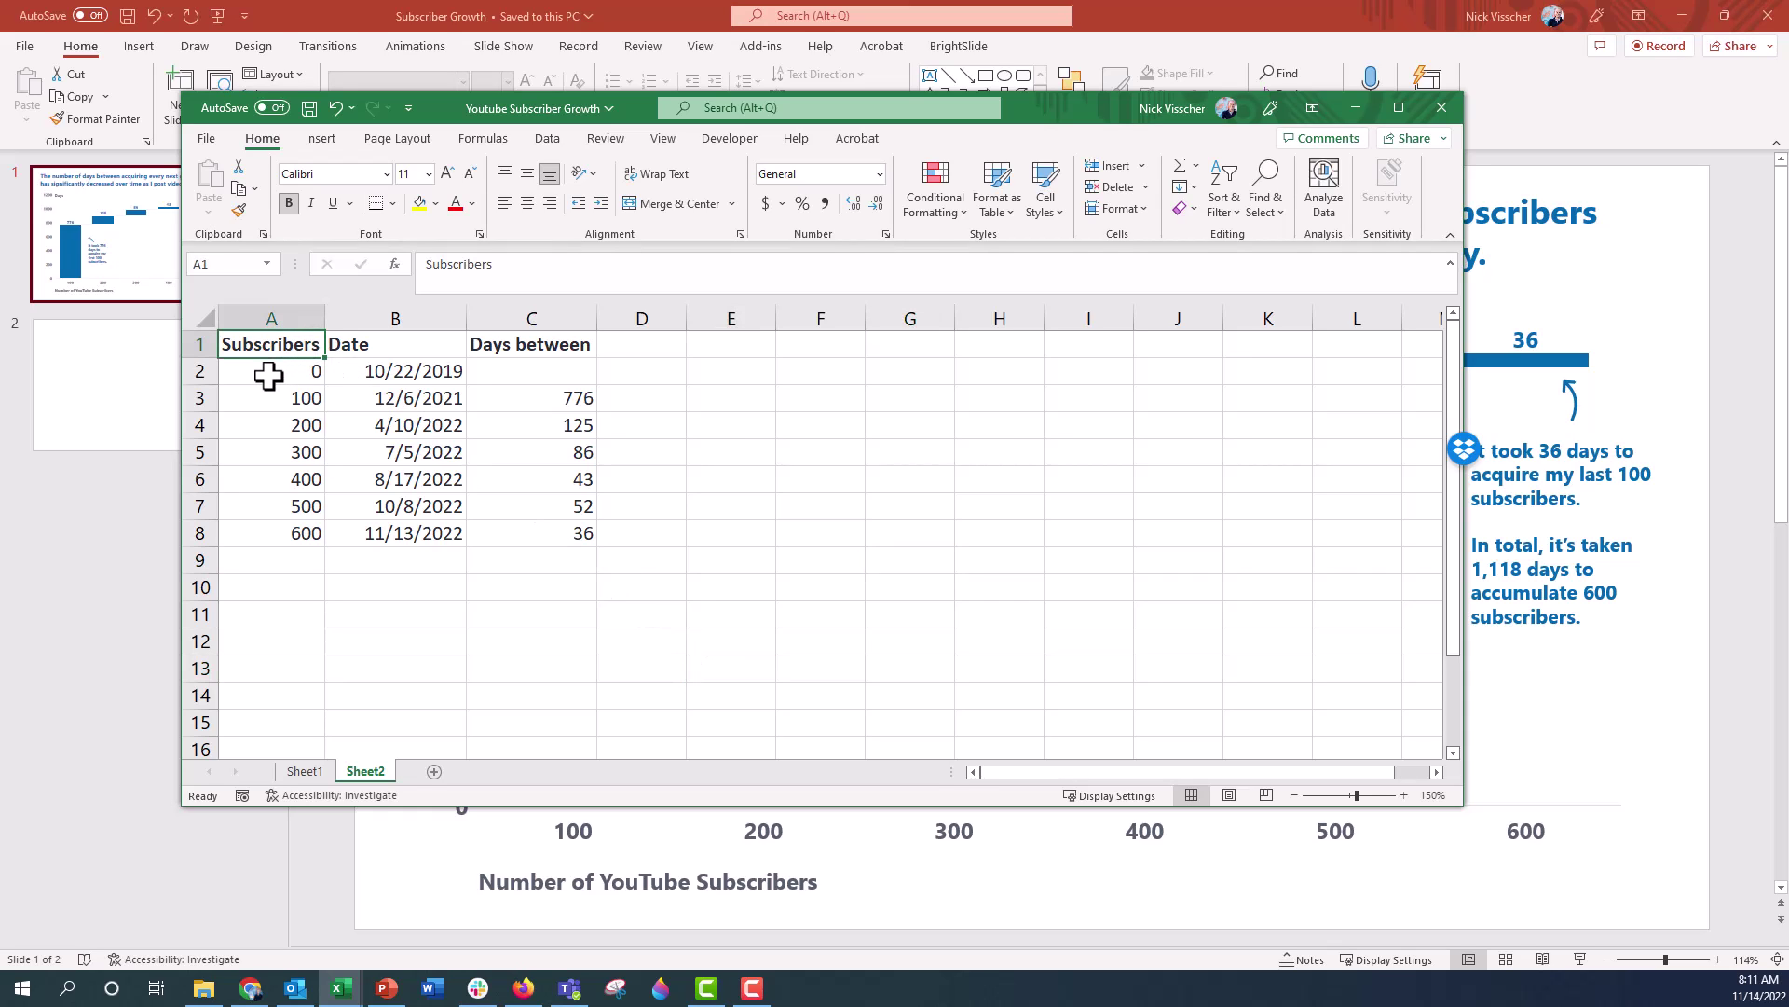
left_click(267, 376)
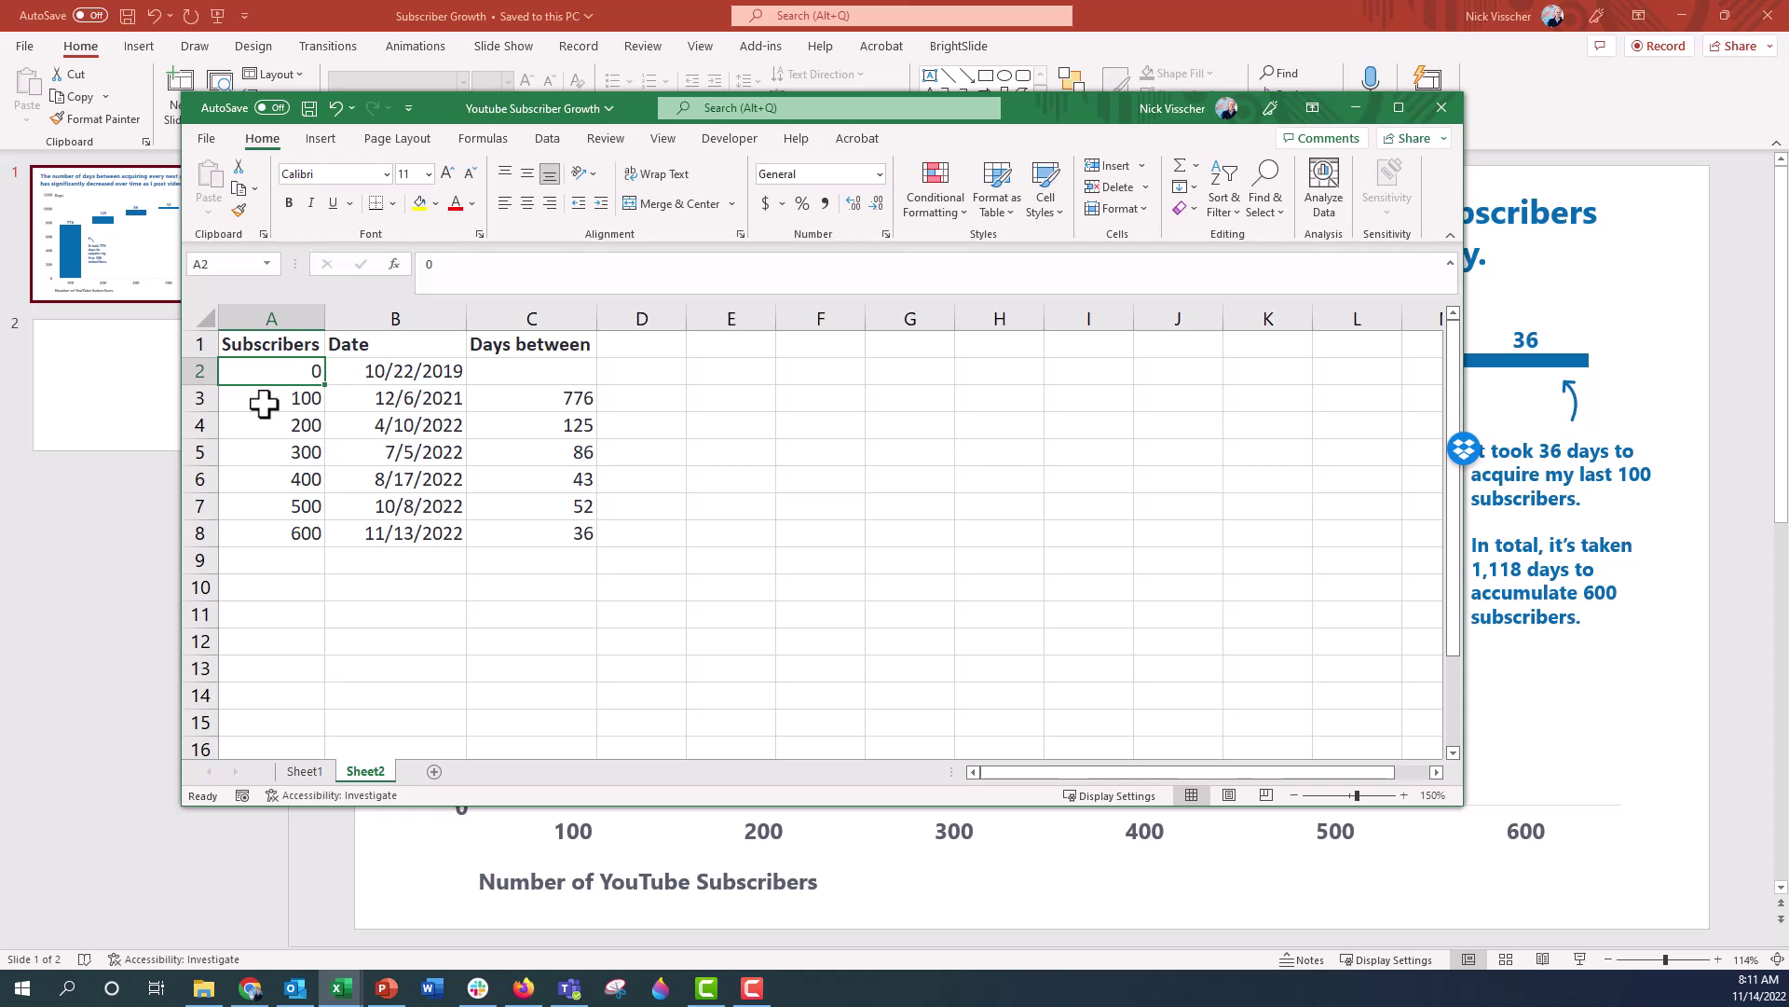
key("Down")
key("Down")
key("Down")
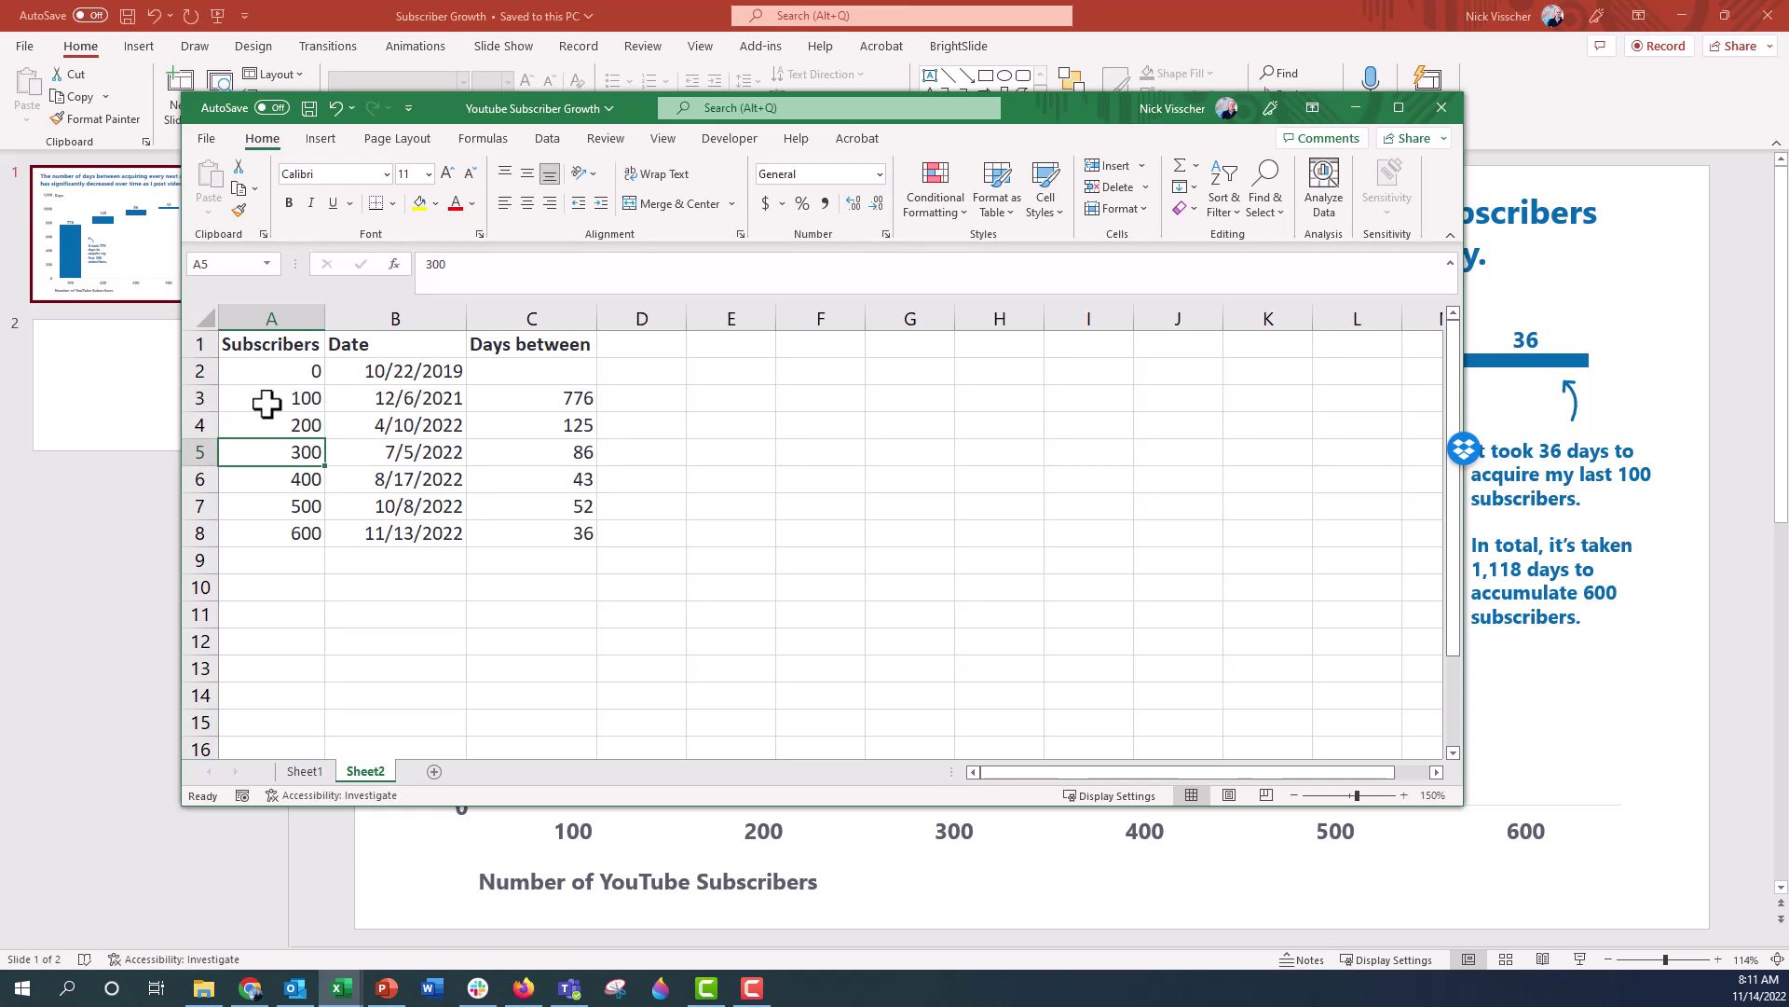
left_click_drag(350, 370, 358, 531)
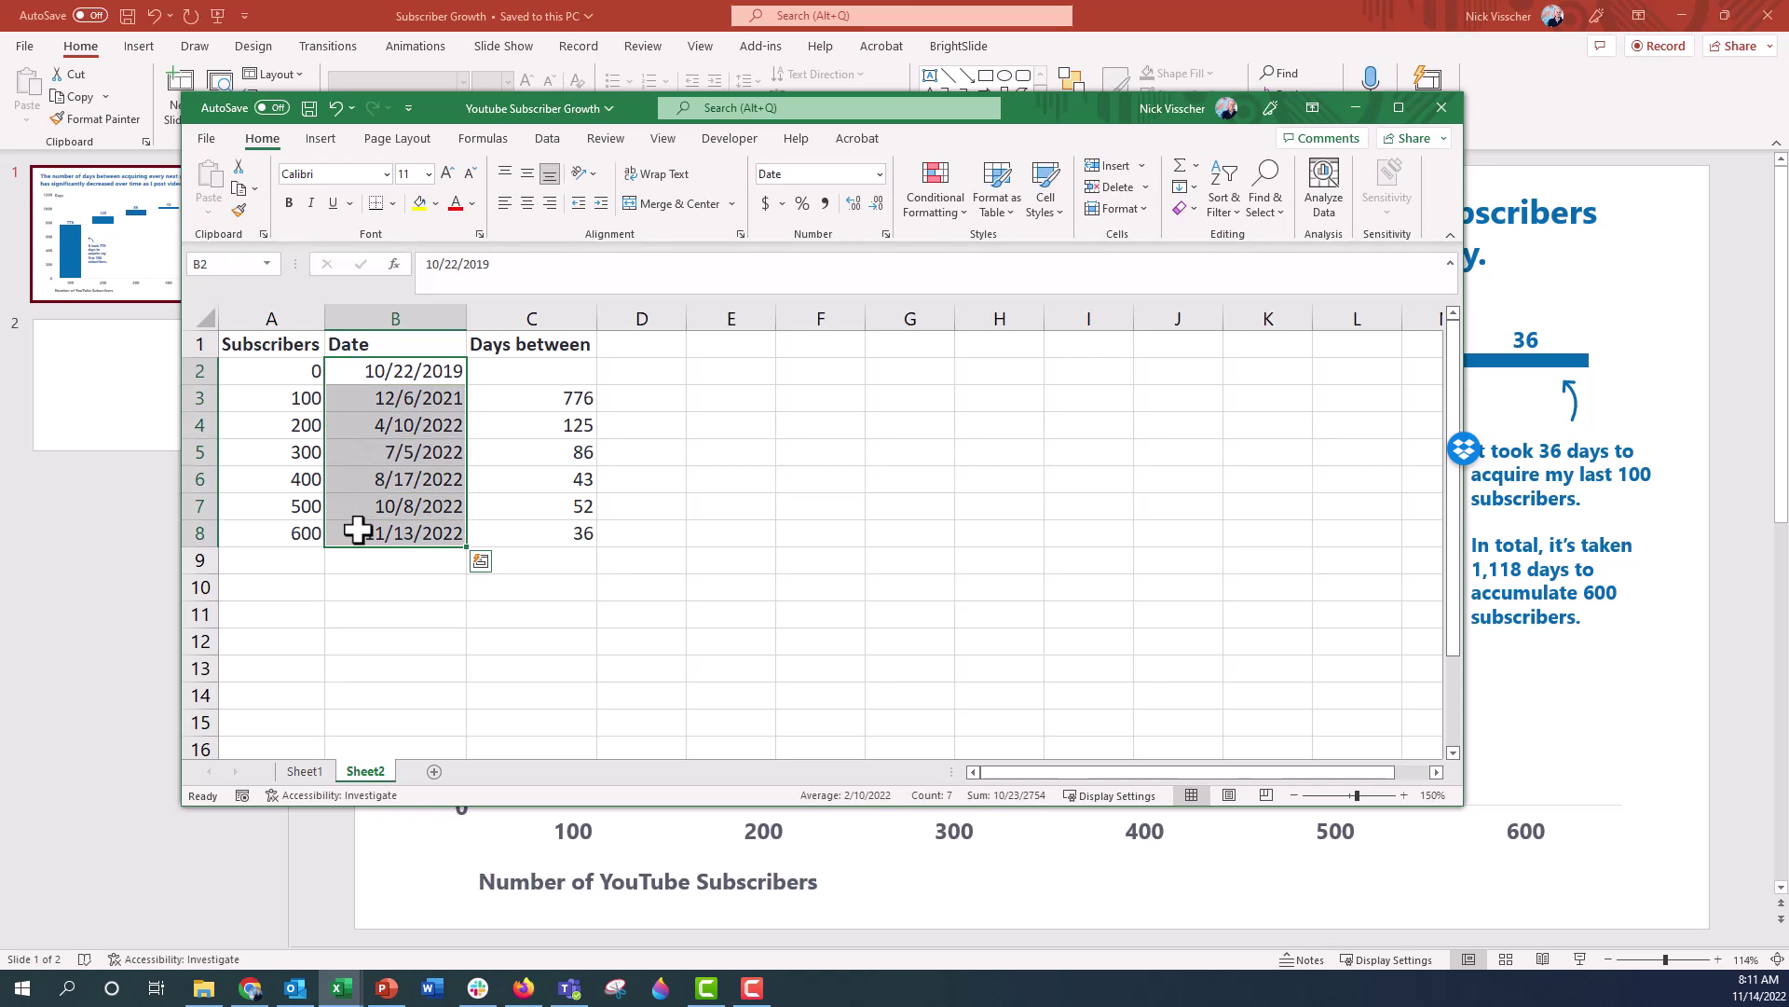
left_click(498, 348)
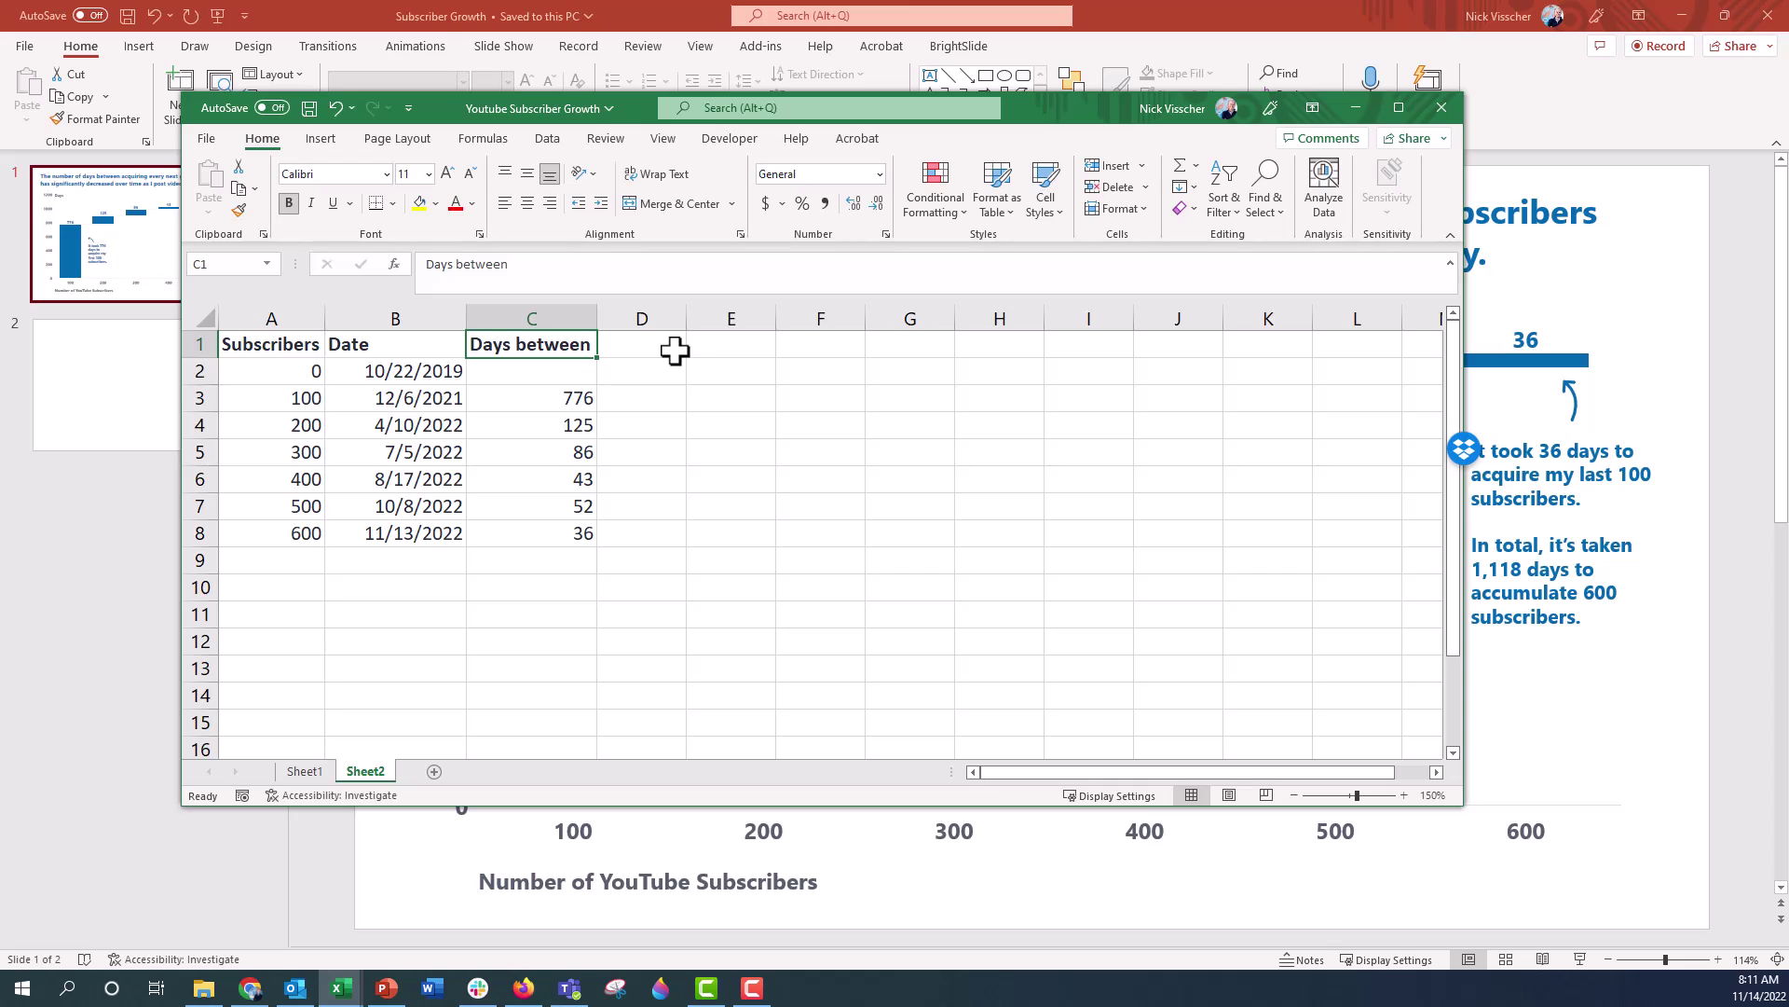
Enter the formula =B3-B2 in C3 for the first days-between gap
left_click(535, 395)
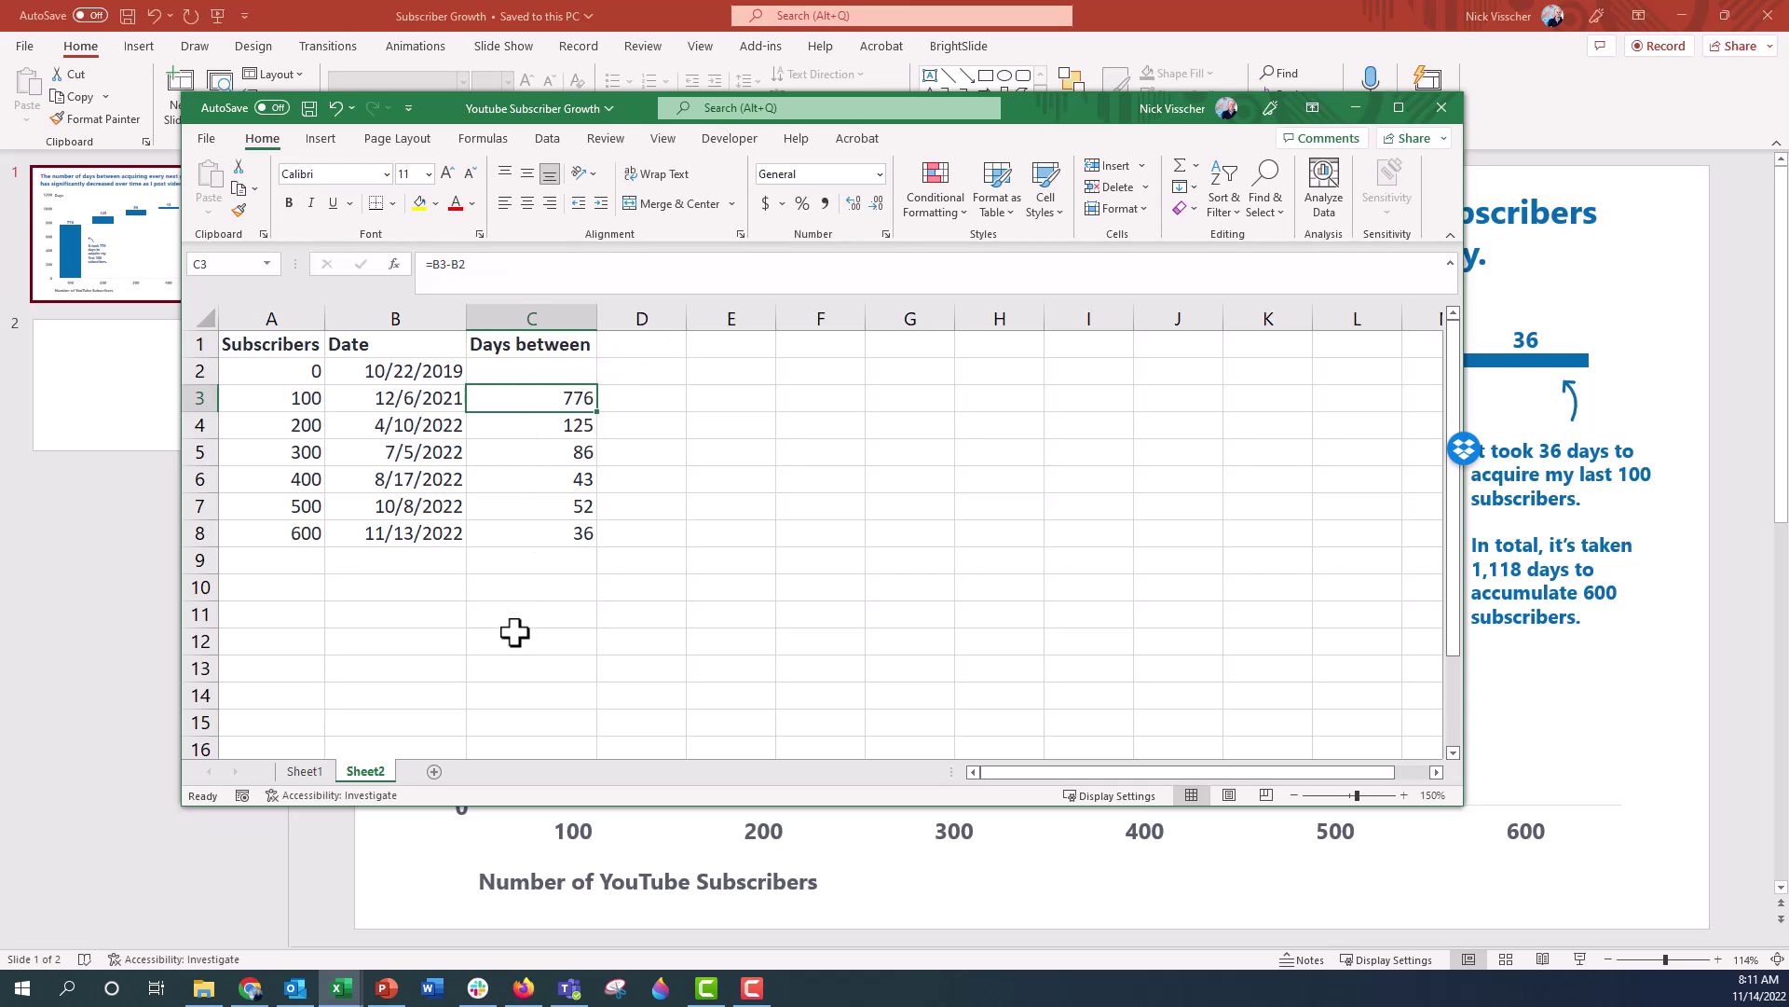
type("=")
key("Left")
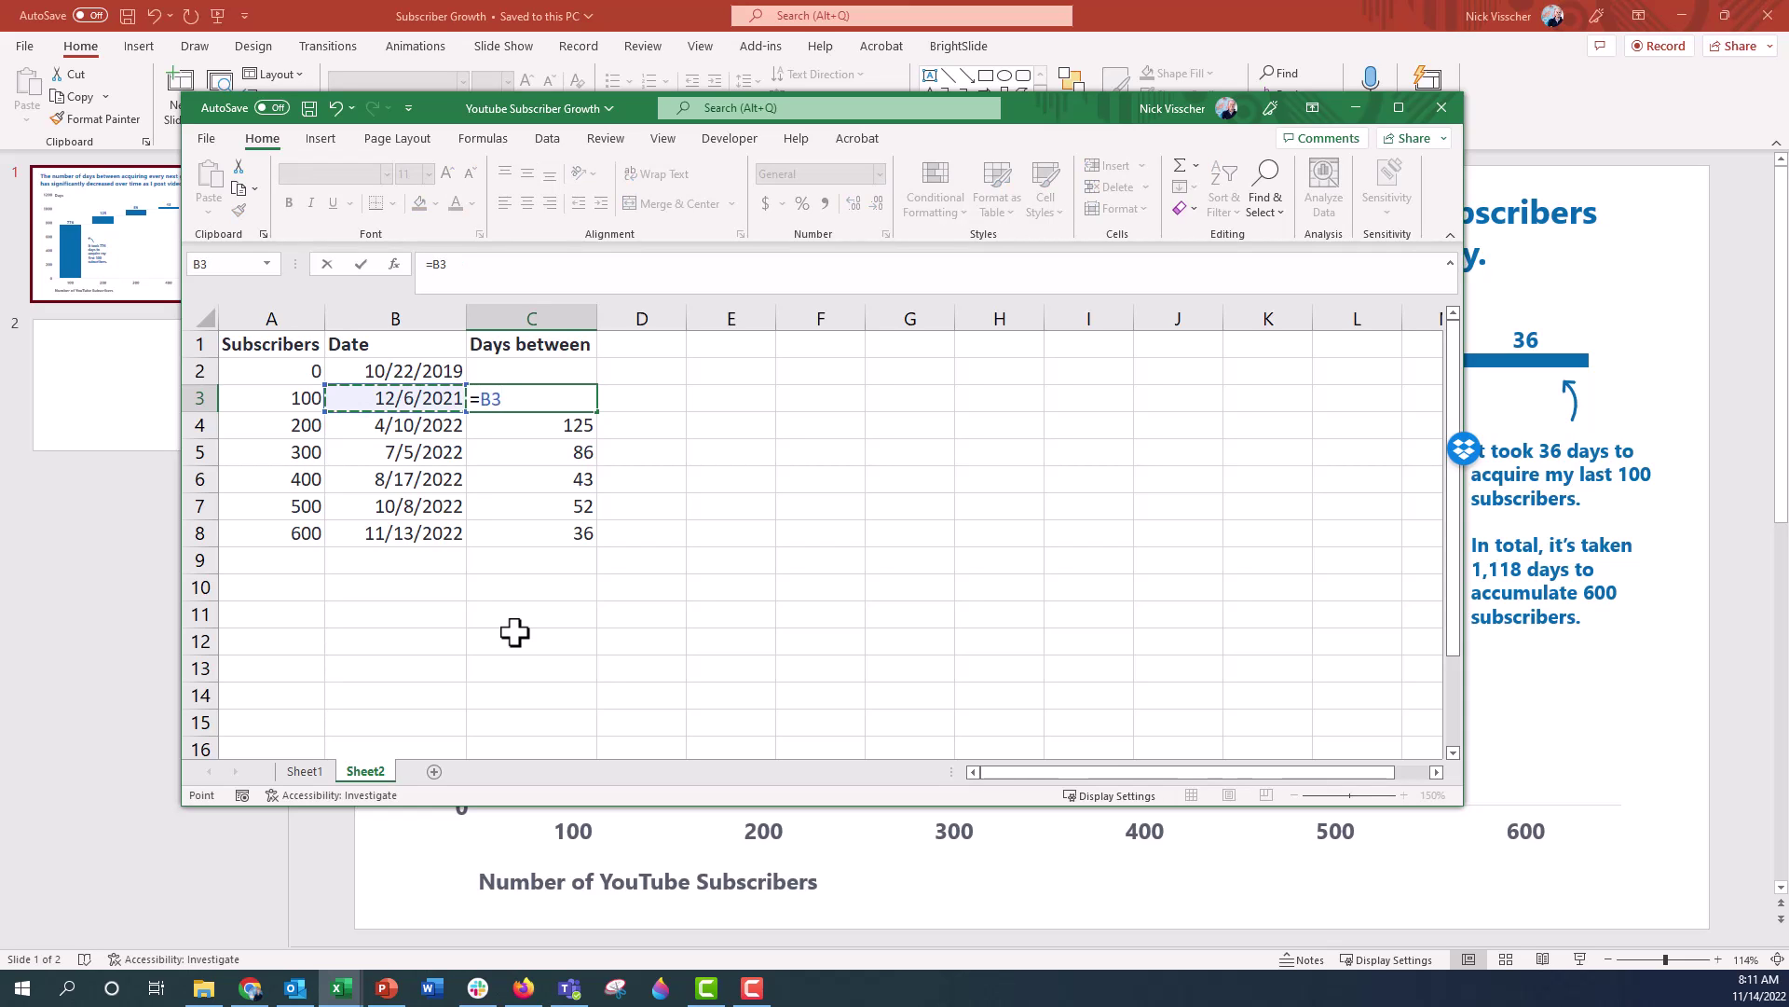
type("-")
key("Up")
key("Left")
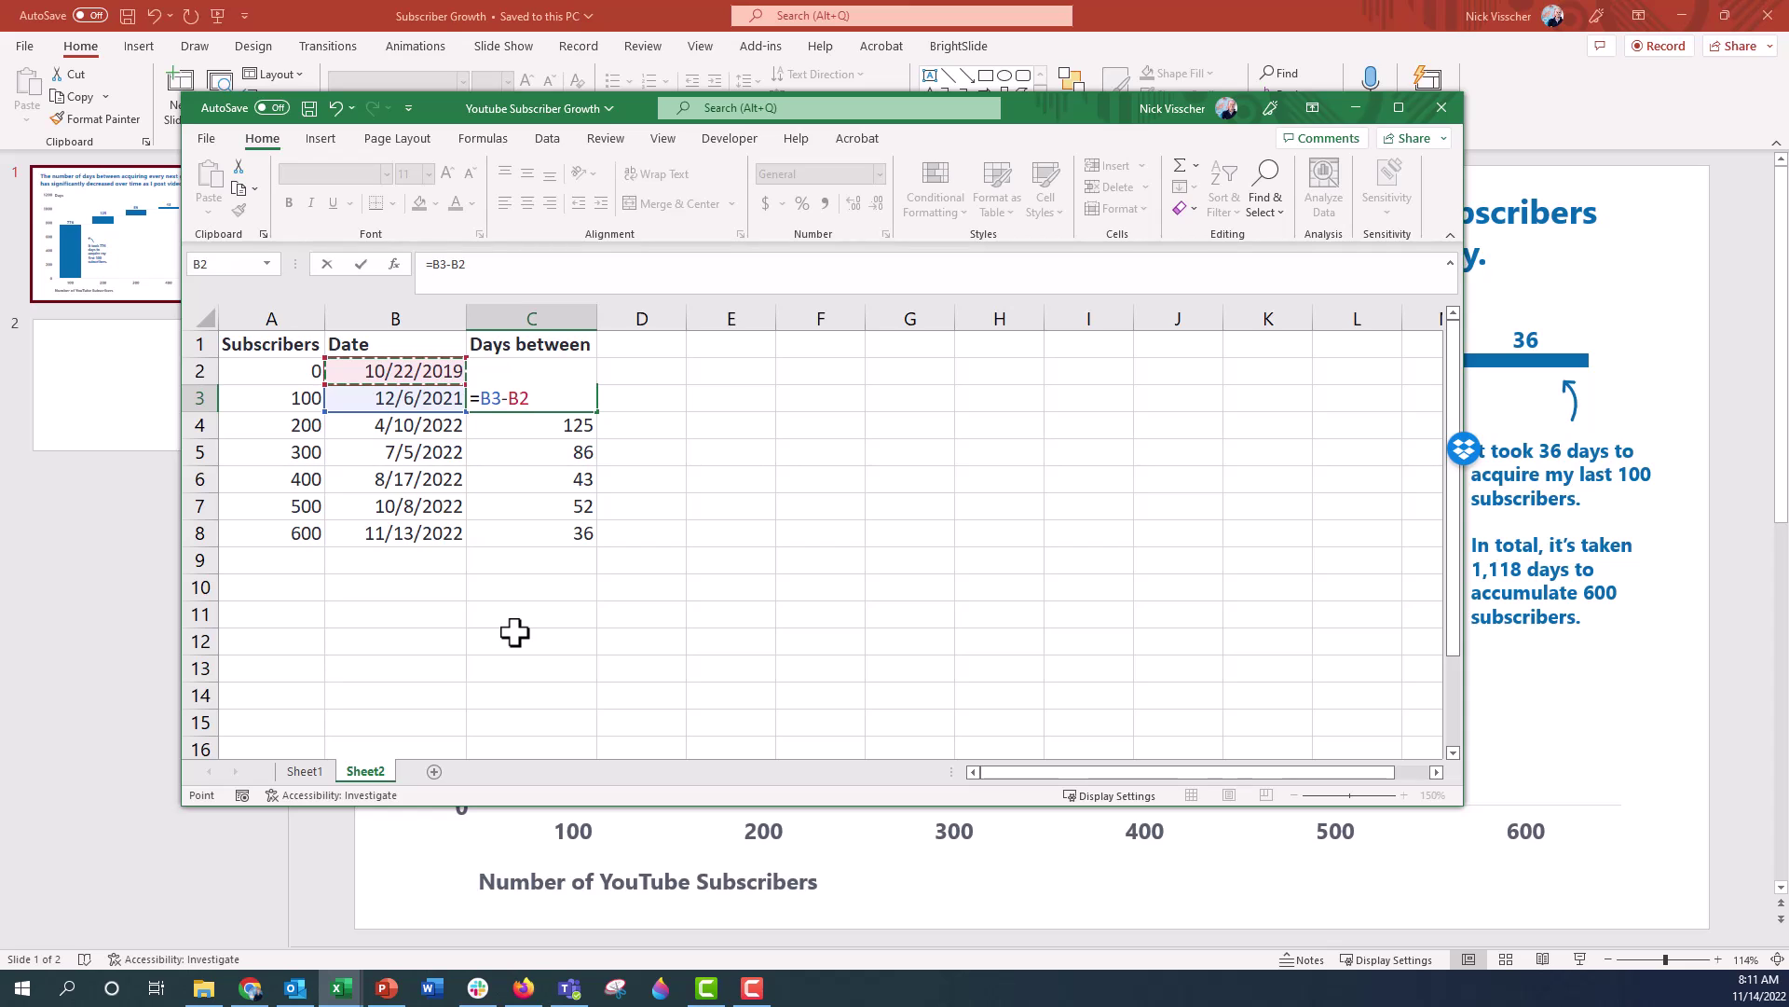
key("Return")
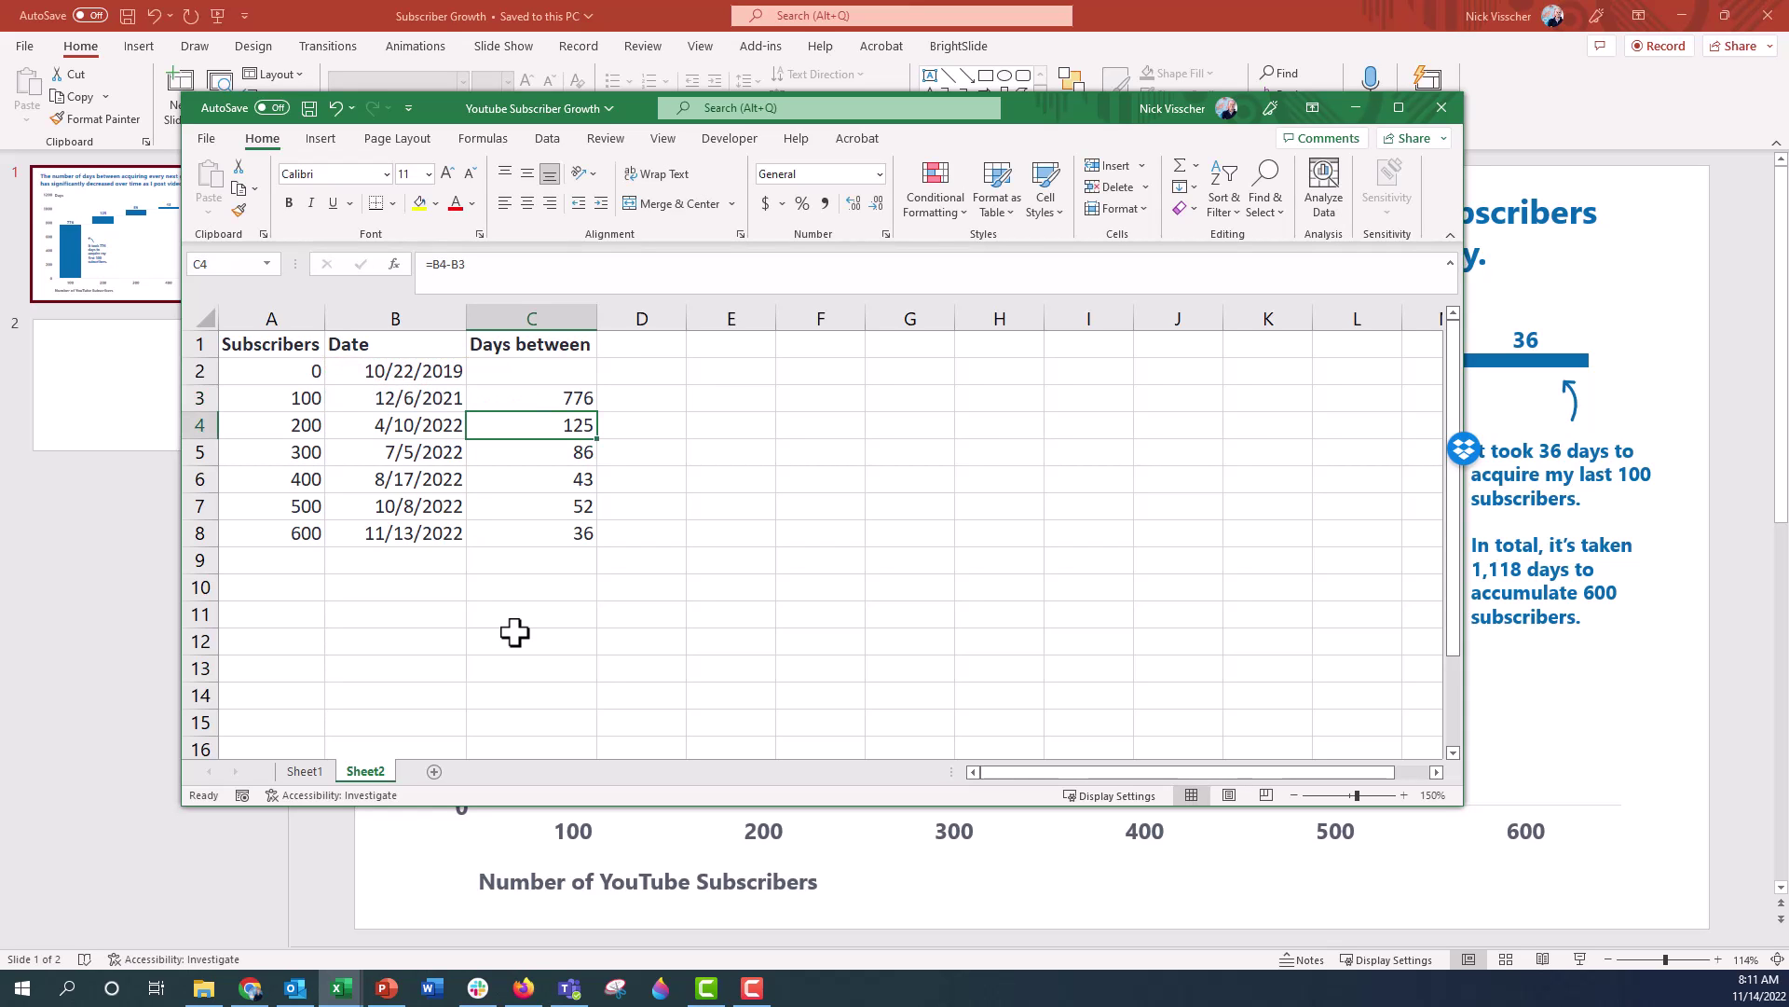
Fill the C3 formula down to C8 and check the last row's result
left_click(498, 398)
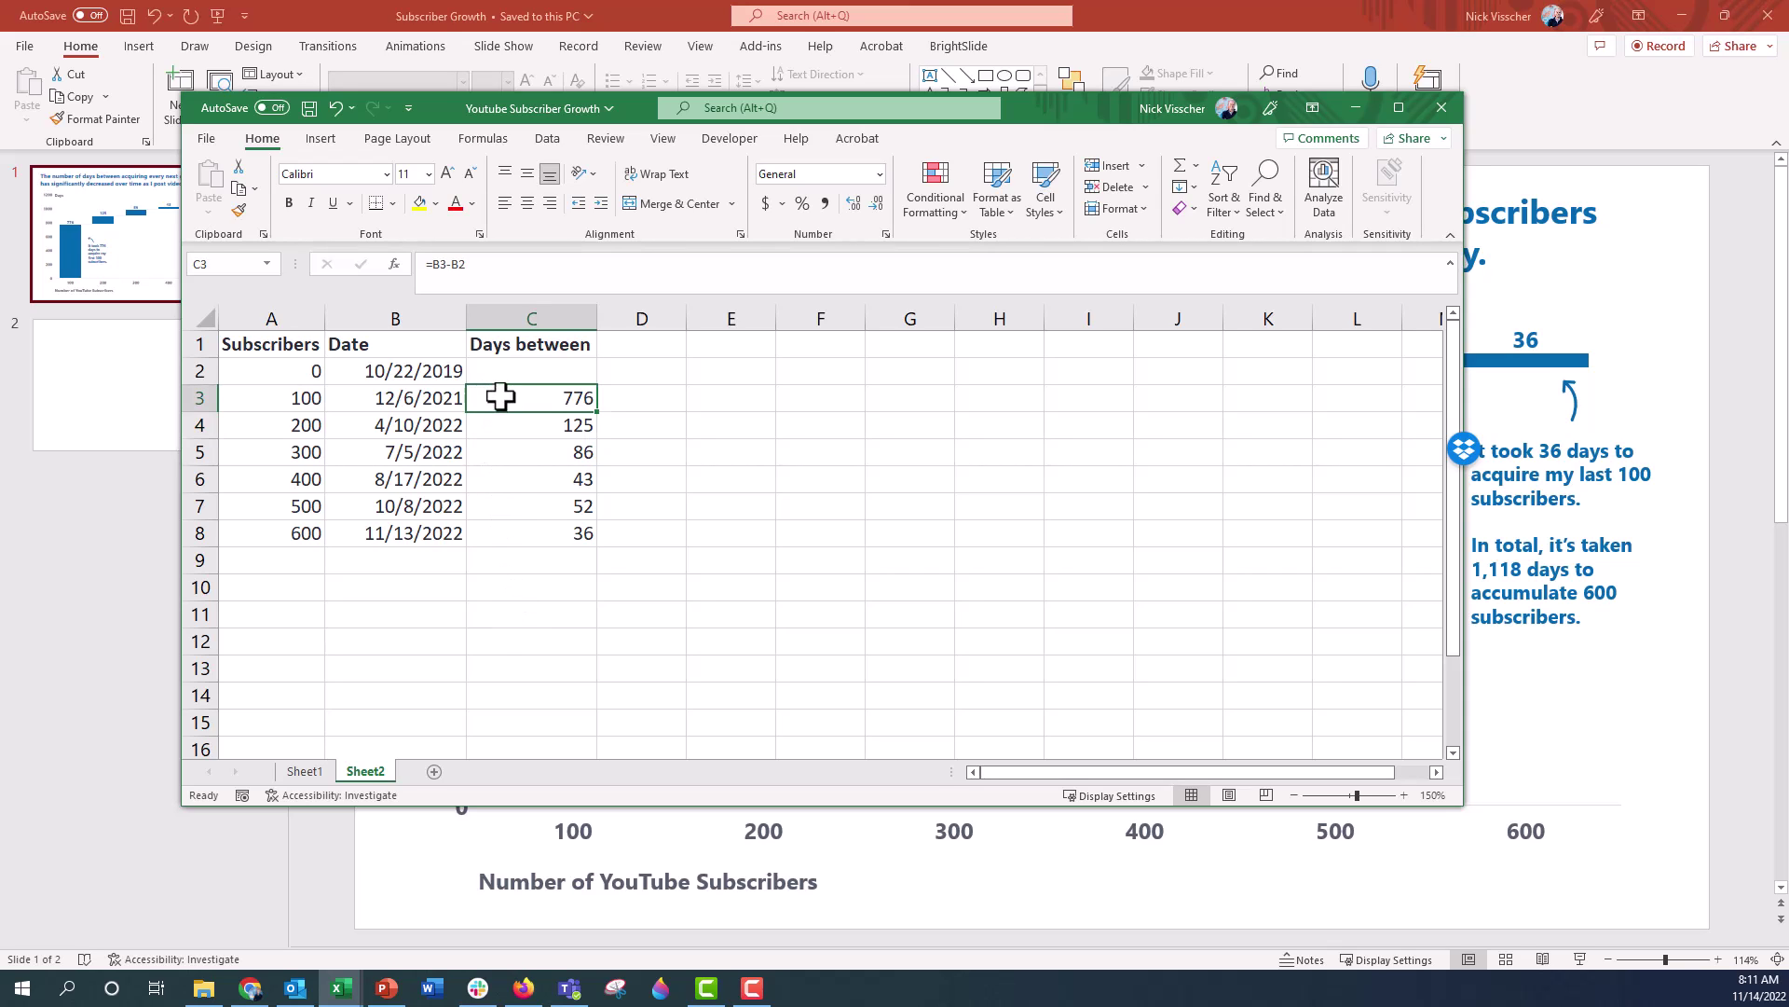
left_click_drag(597, 411, 595, 545)
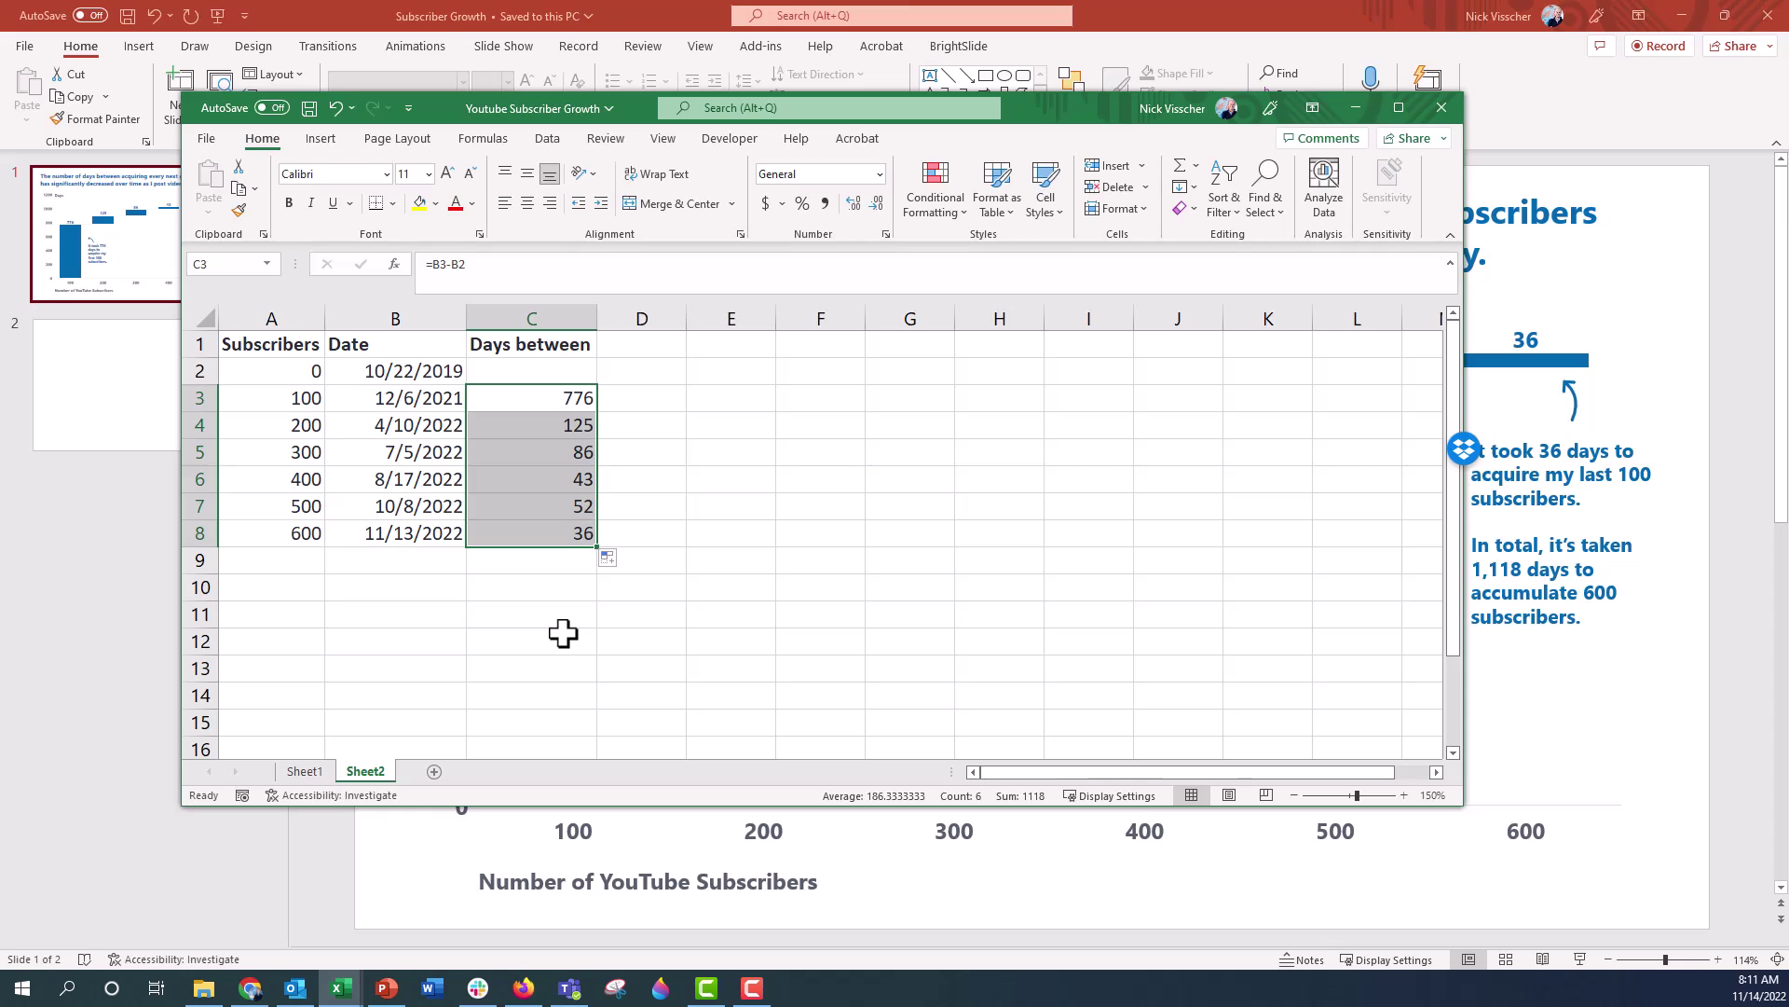
left_click(554, 536)
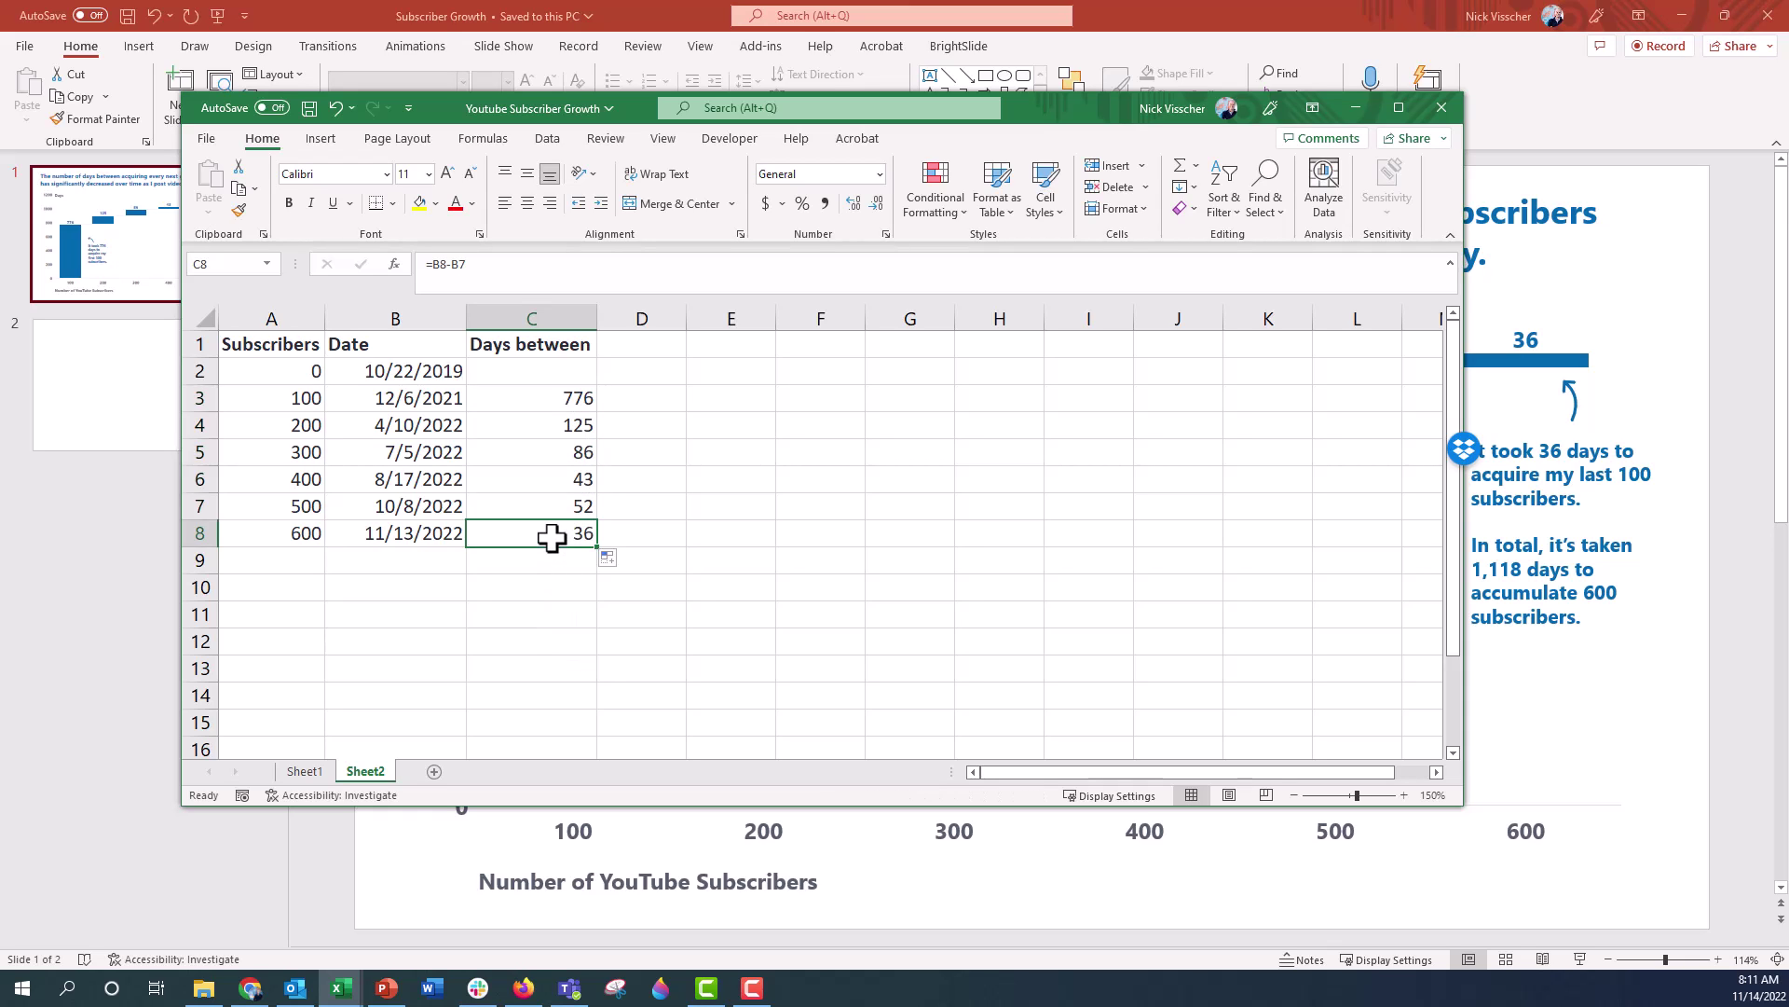
left_click(433, 540)
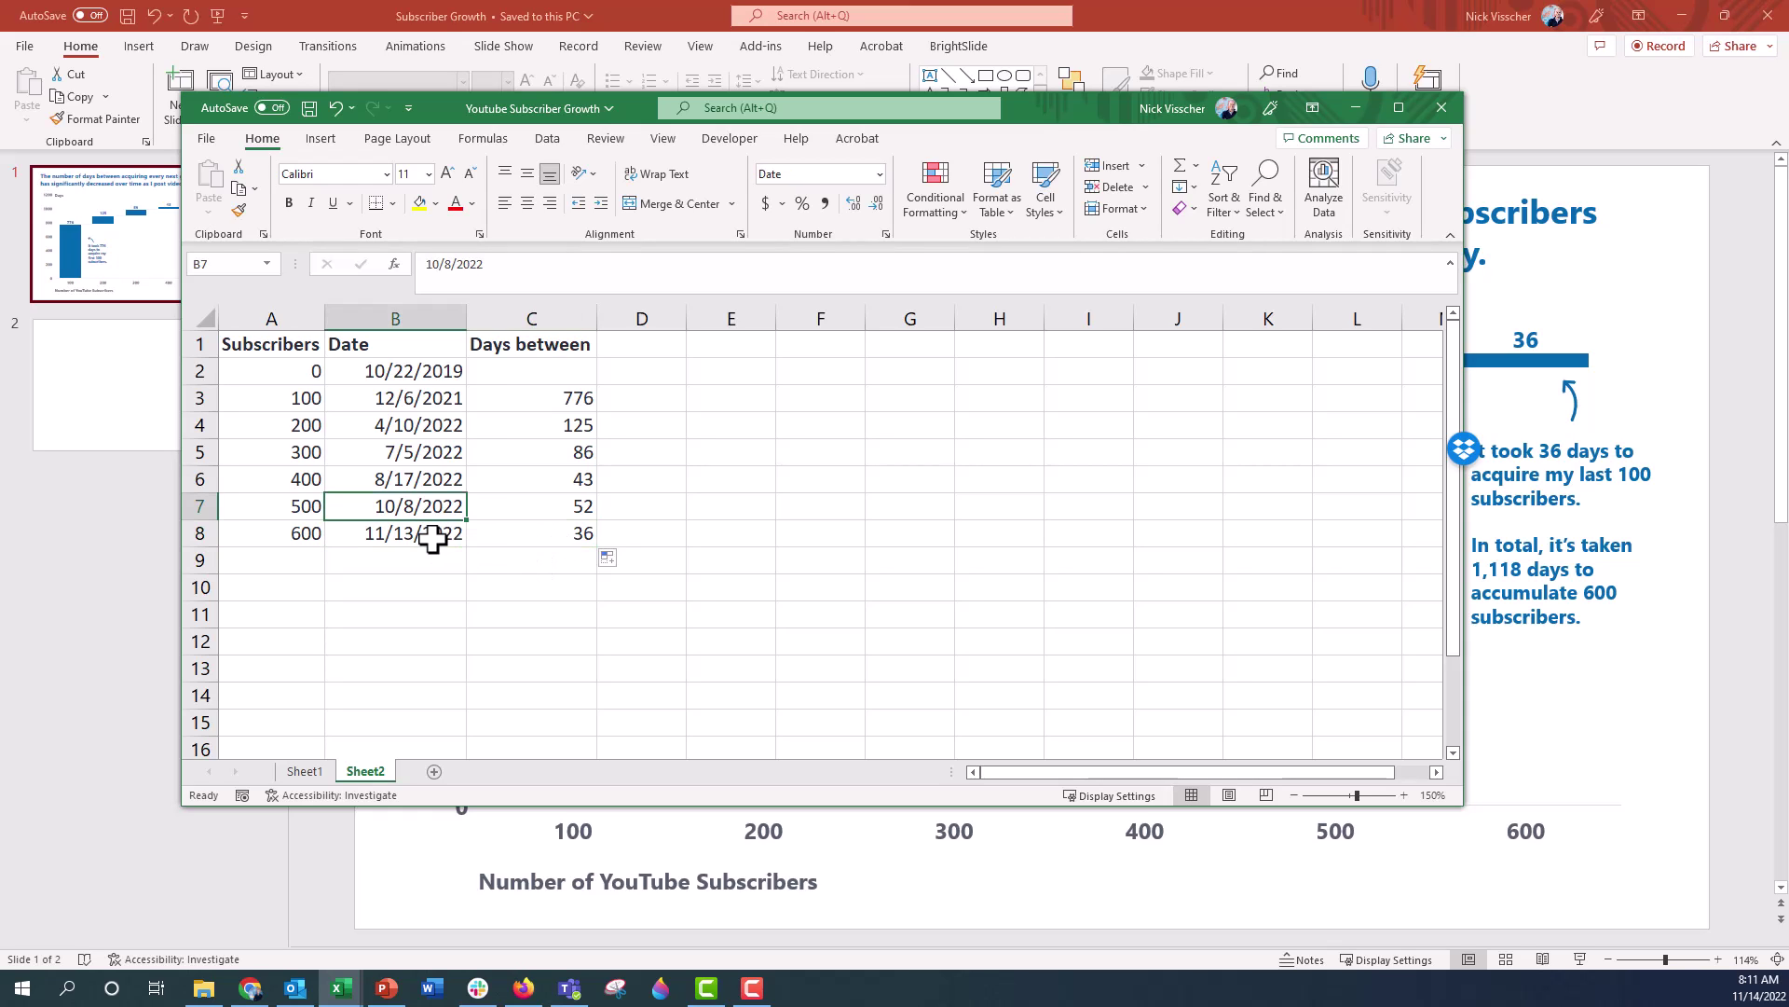
left_click(481, 533)
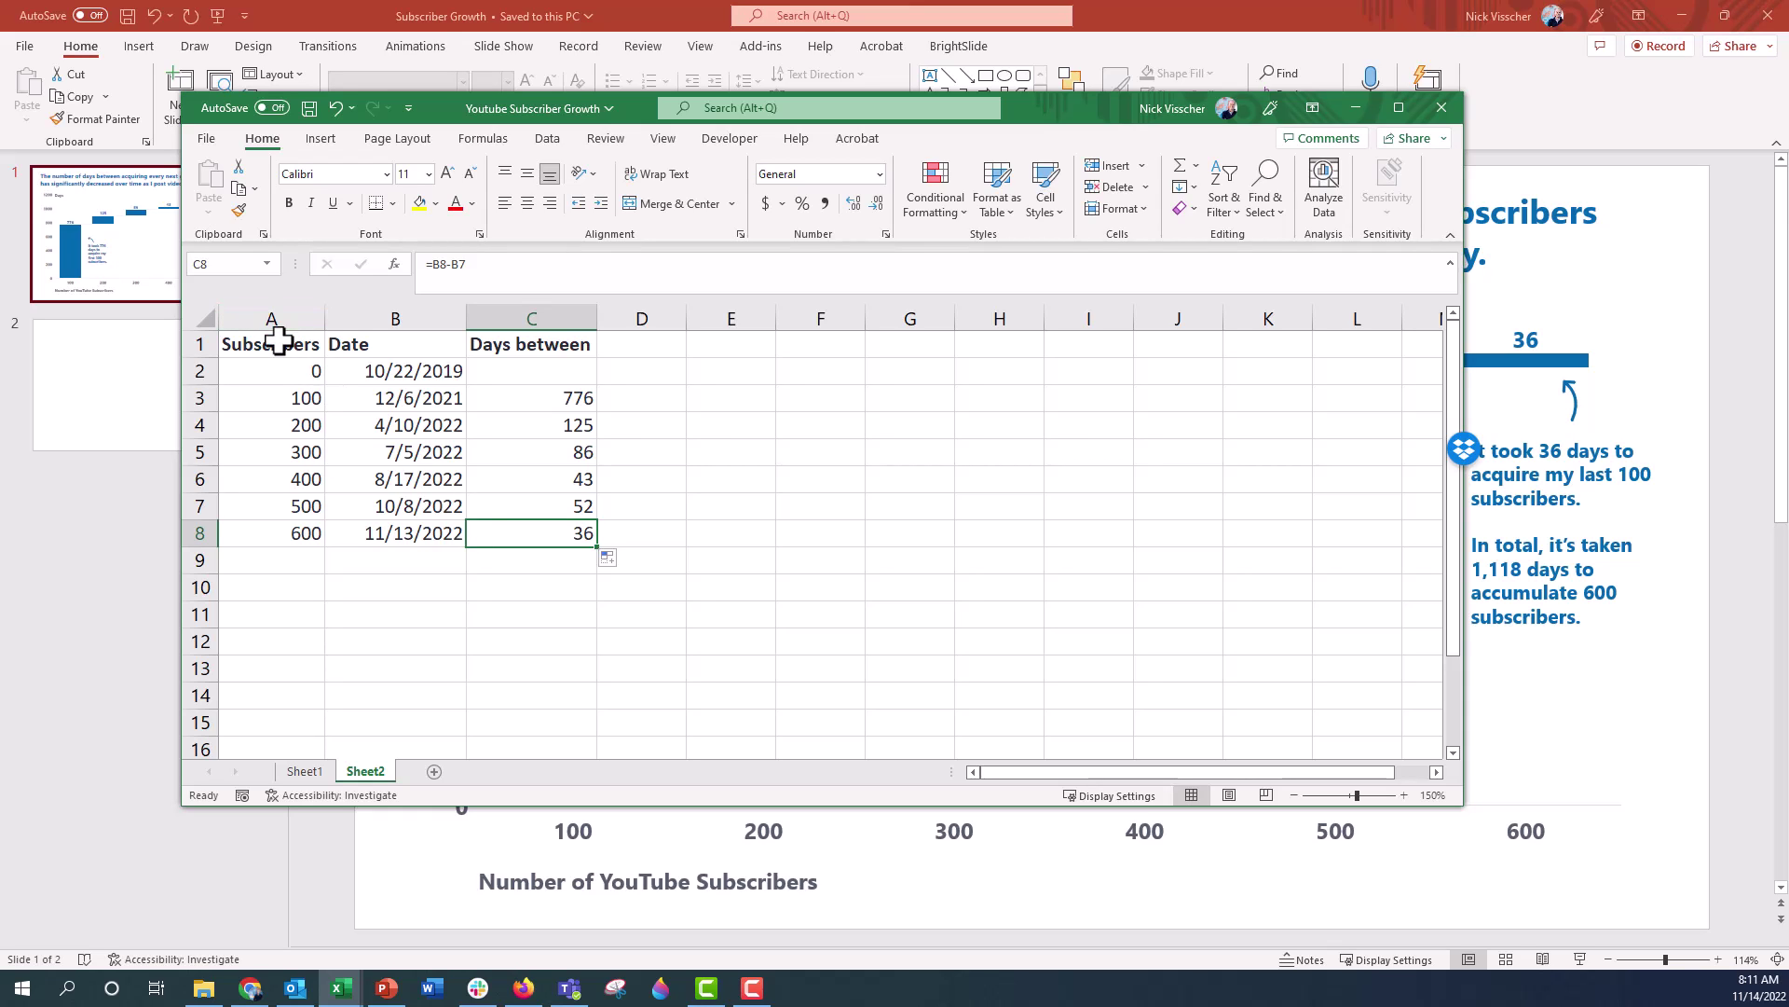
Copy the Subscribers and Days between columns and paste them starting at F1
left_click_drag(280, 340, 275, 528)
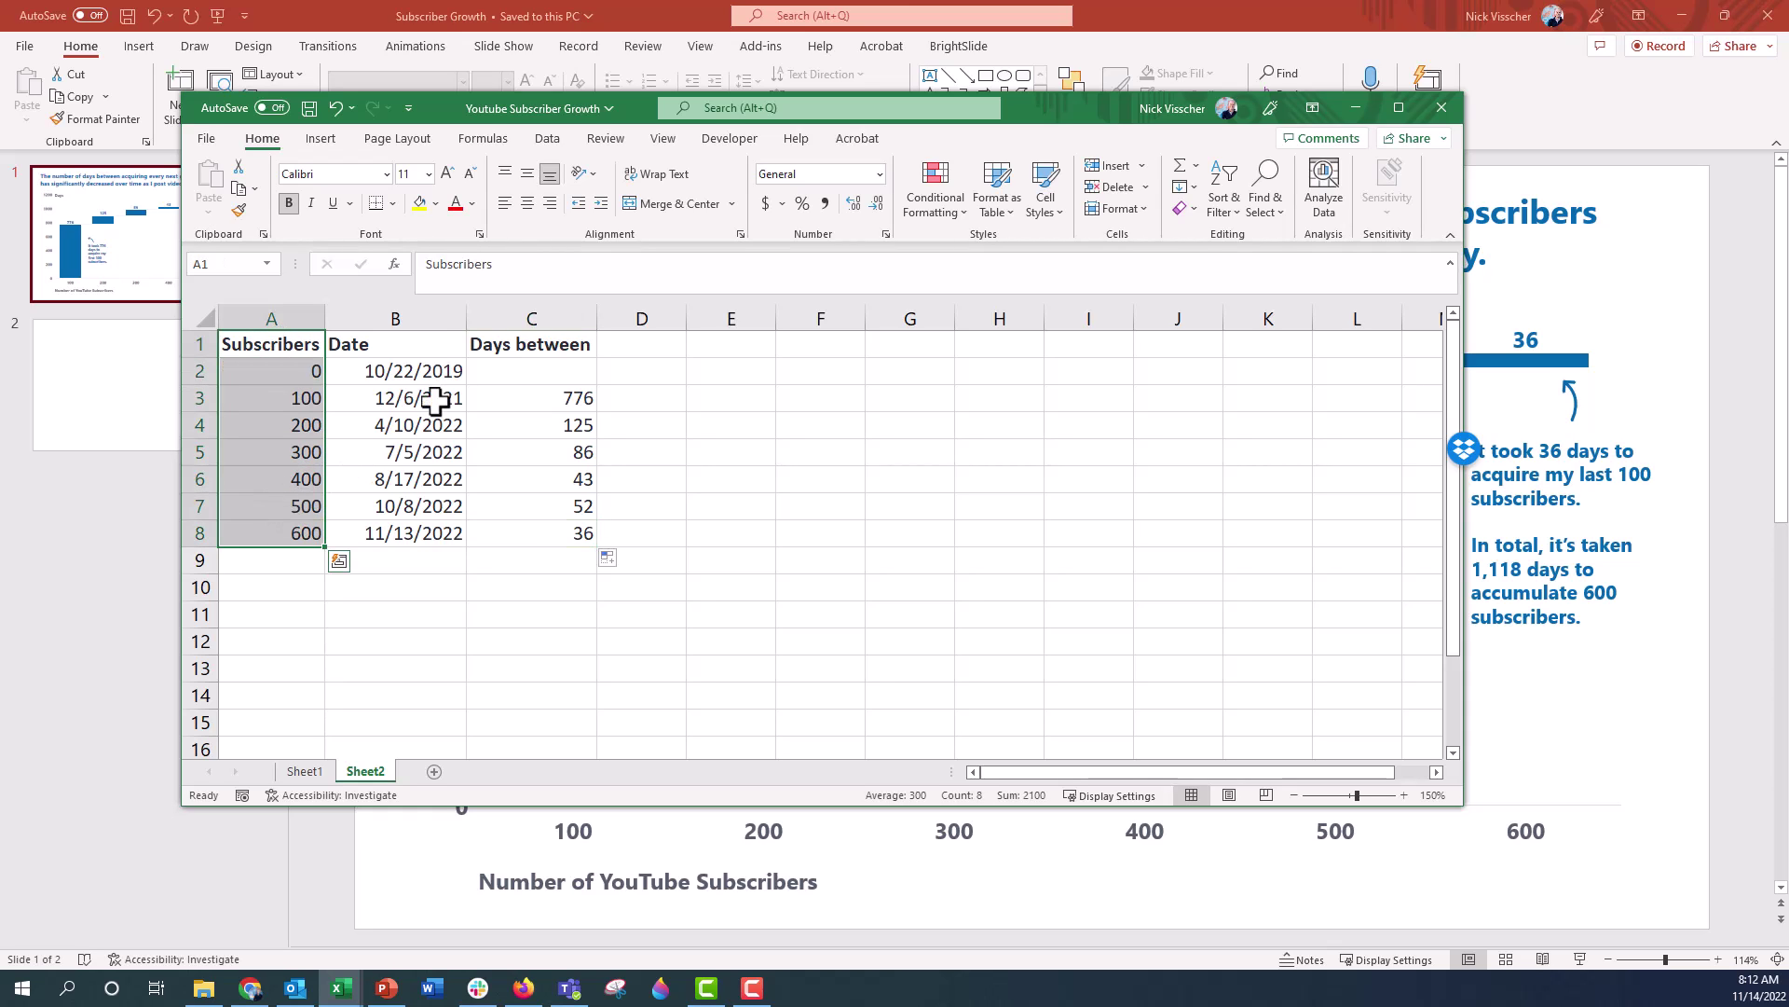
left_click_drag(508, 349, 520, 542, "ctrl")
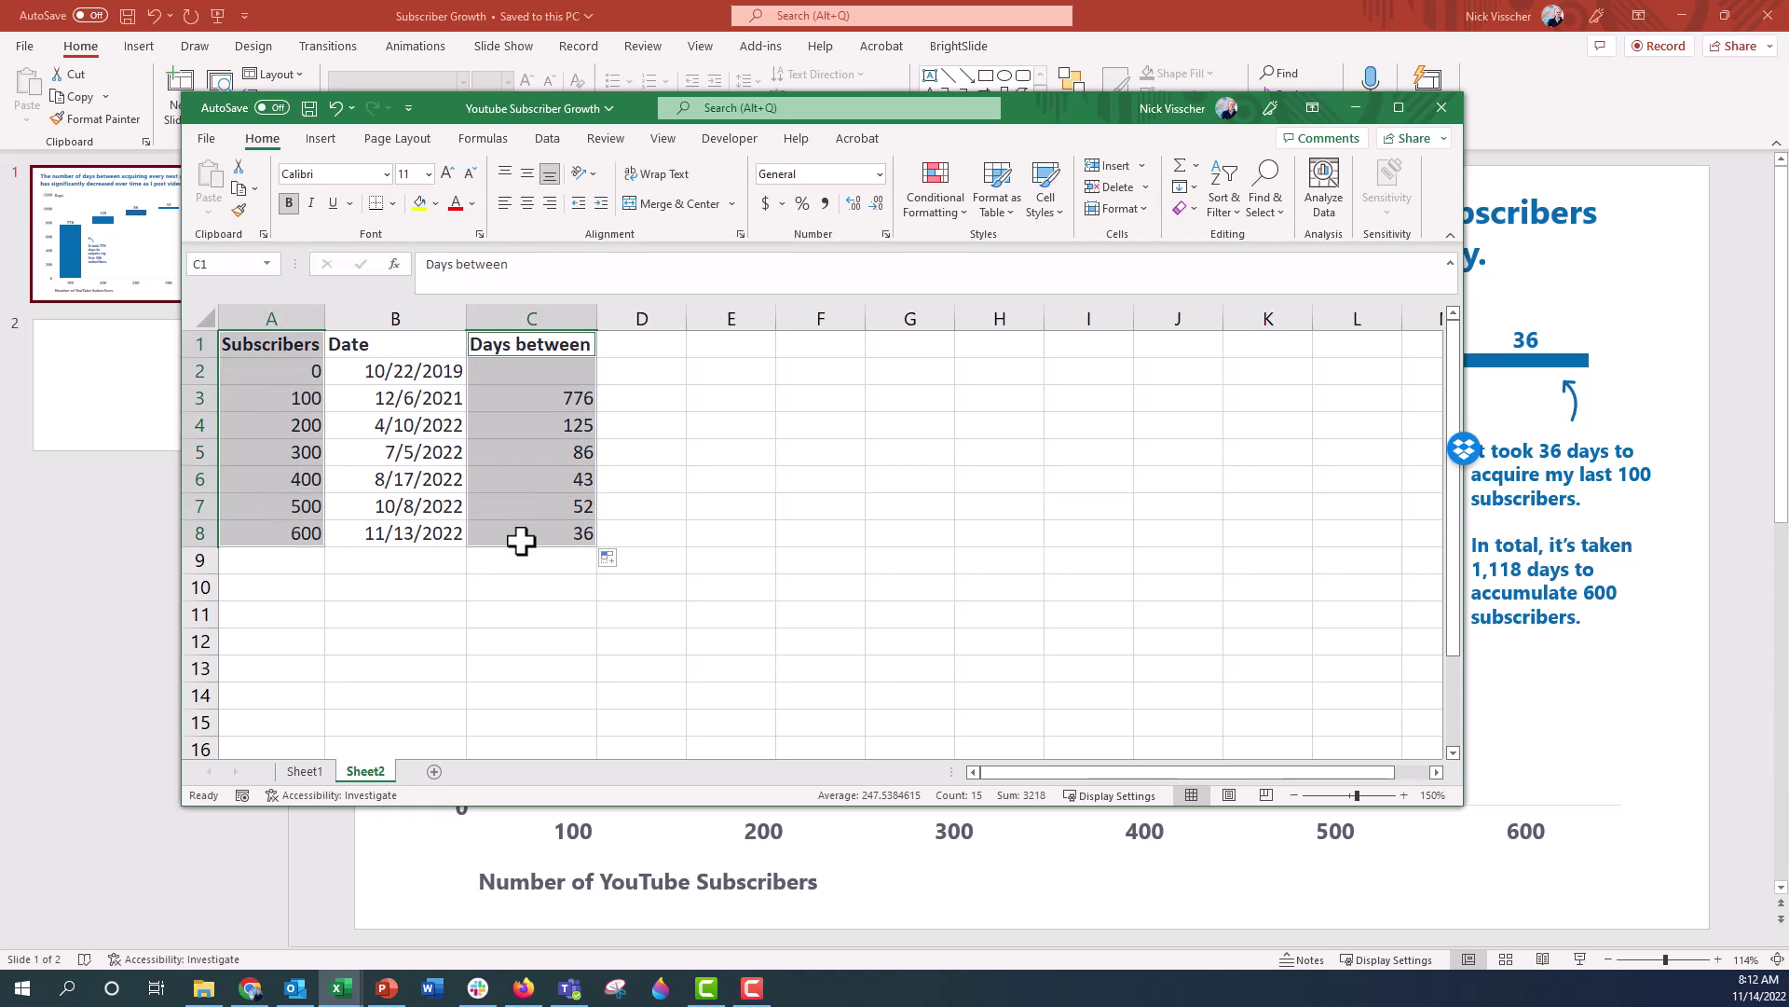
key("ctrl+c")
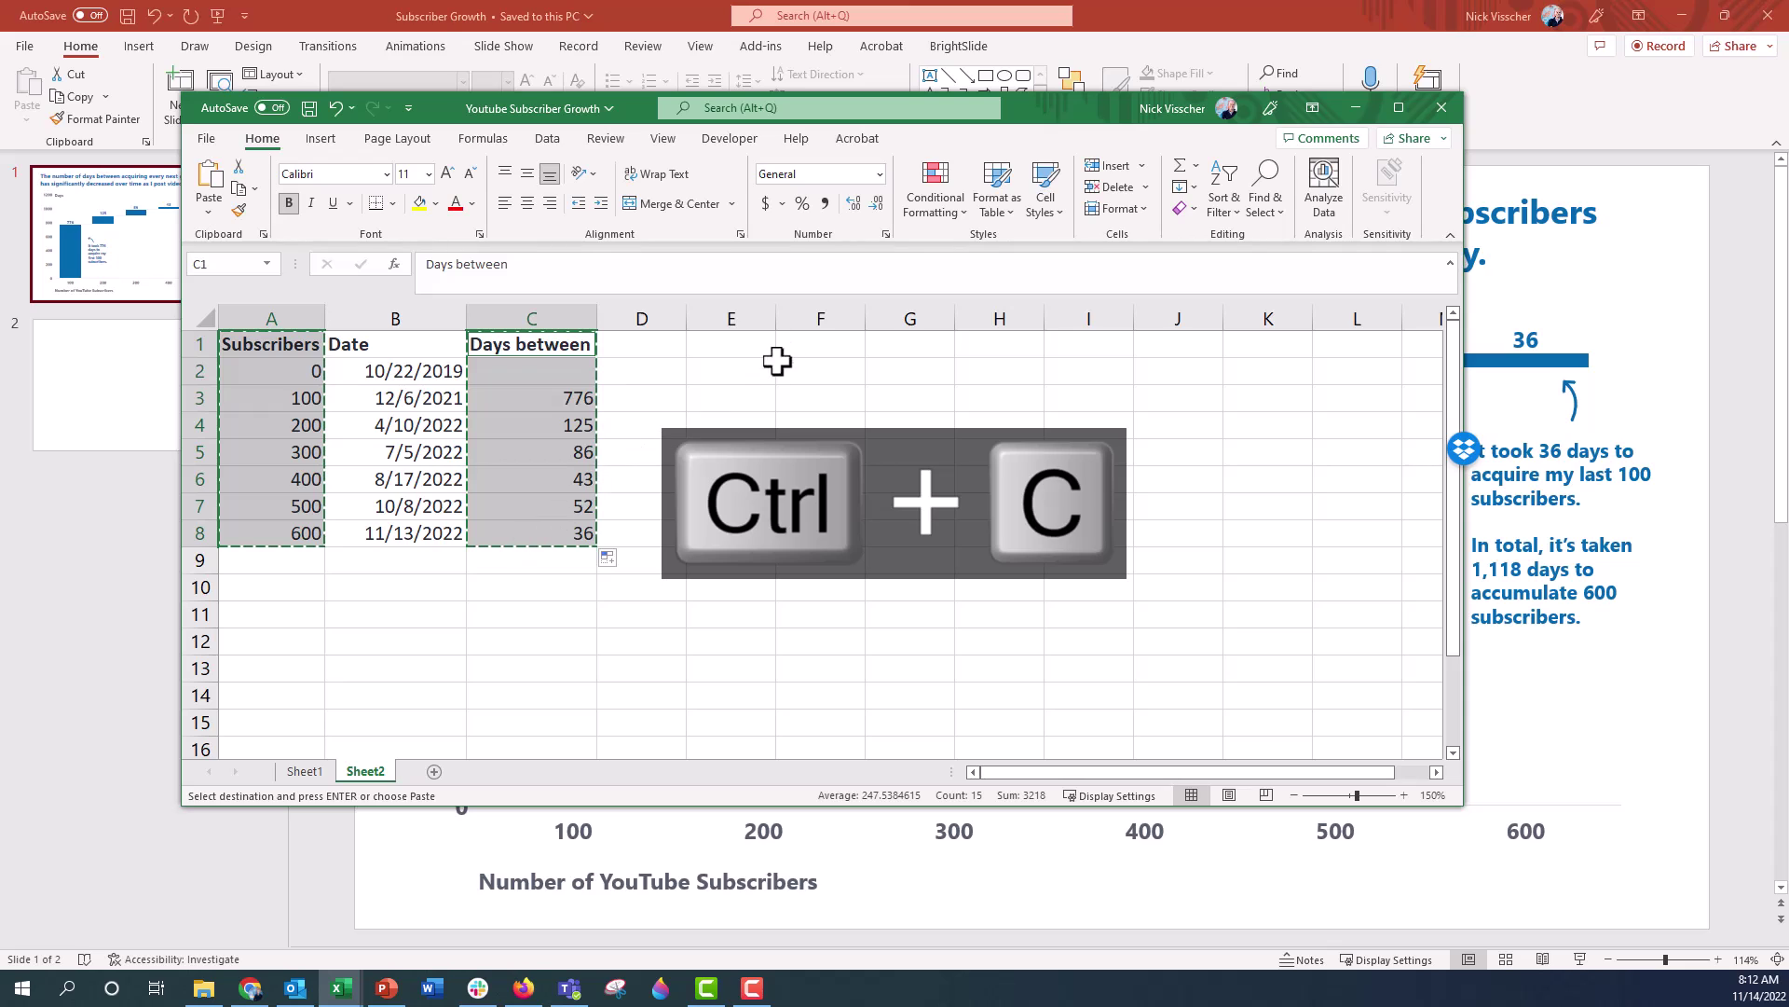
left_click(798, 348)
key("ctrl+v")
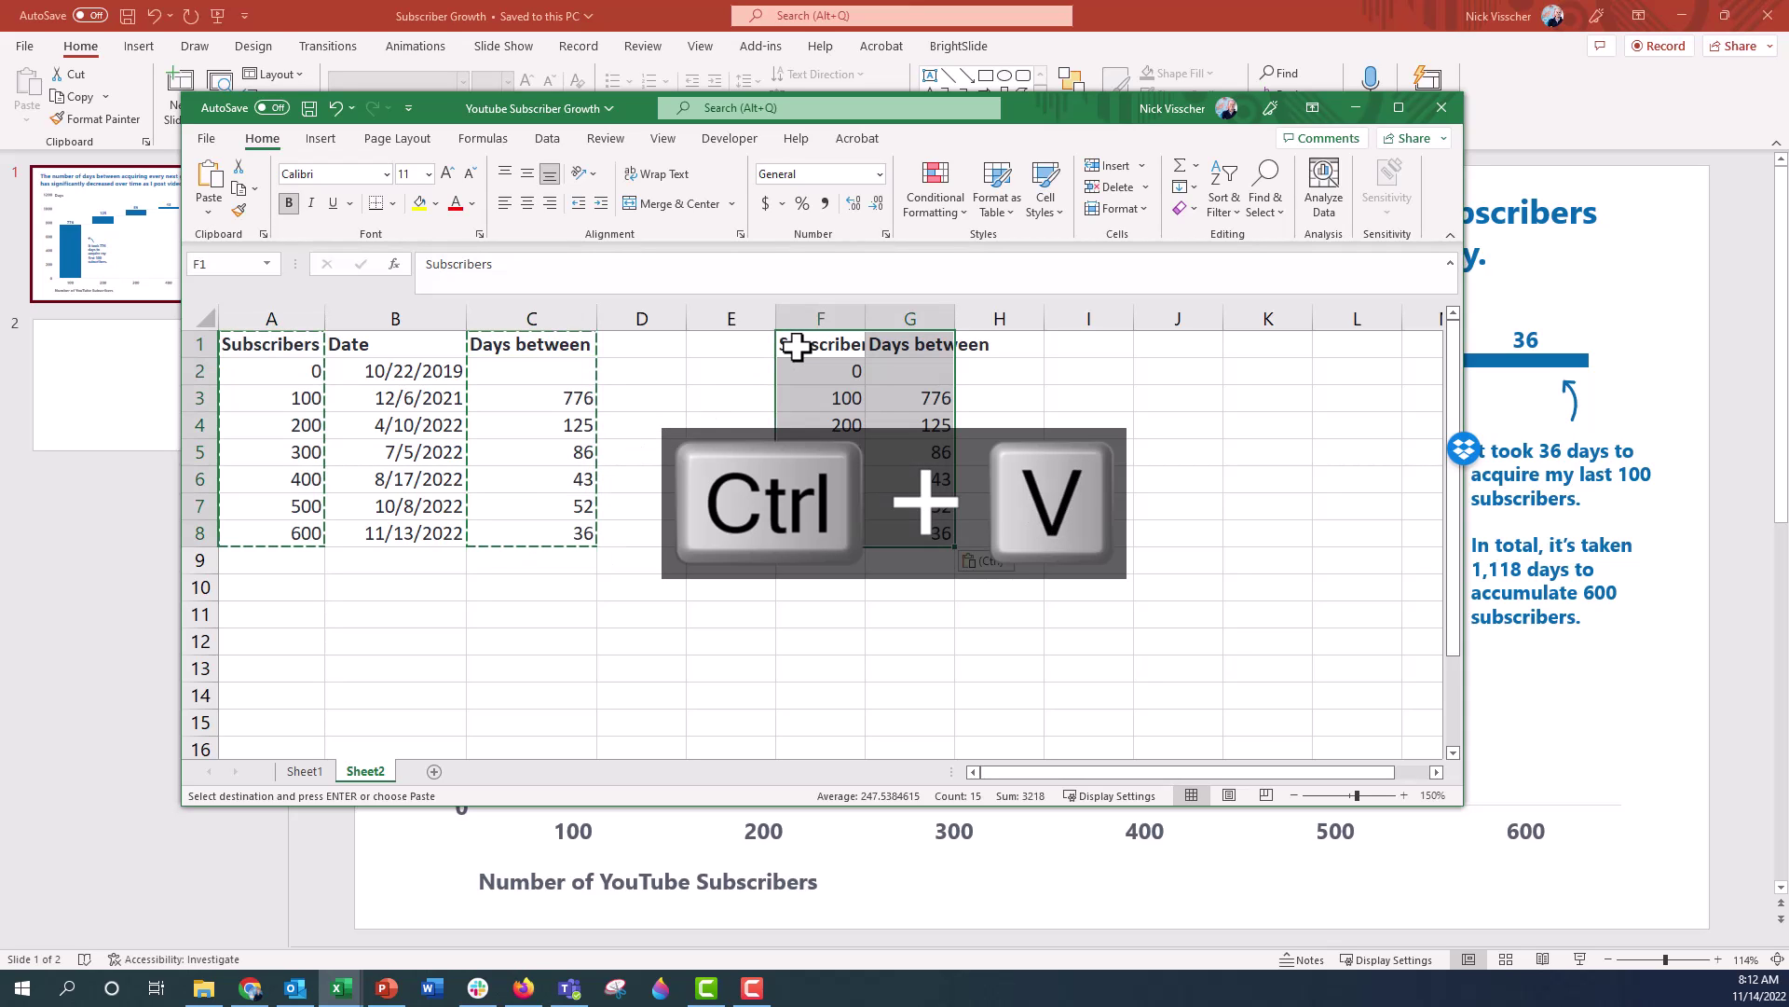
Shift the pasted data rows up one row, then copy the F1:G7 table
mouse_move(794, 398)
left_mouse_down()
mouse_move(932, 524)
mouse_move(927, 544)
left_mouse_up()
key("ctrl+x")
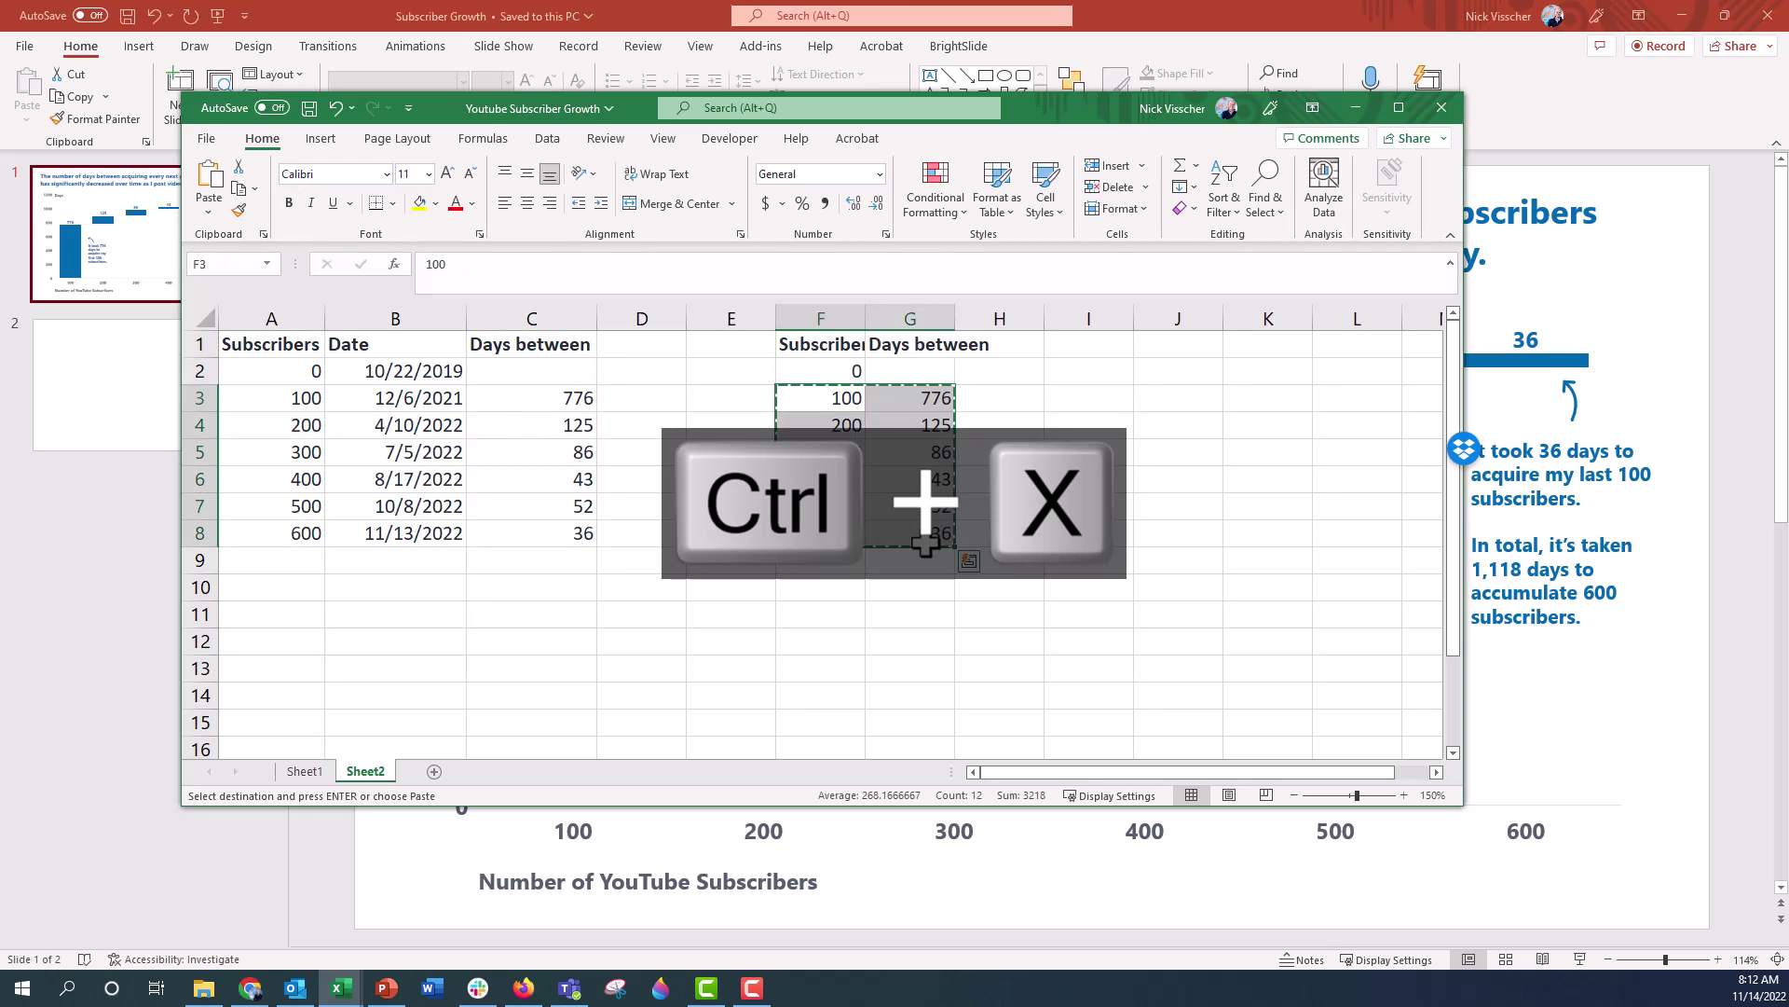
key("Up")
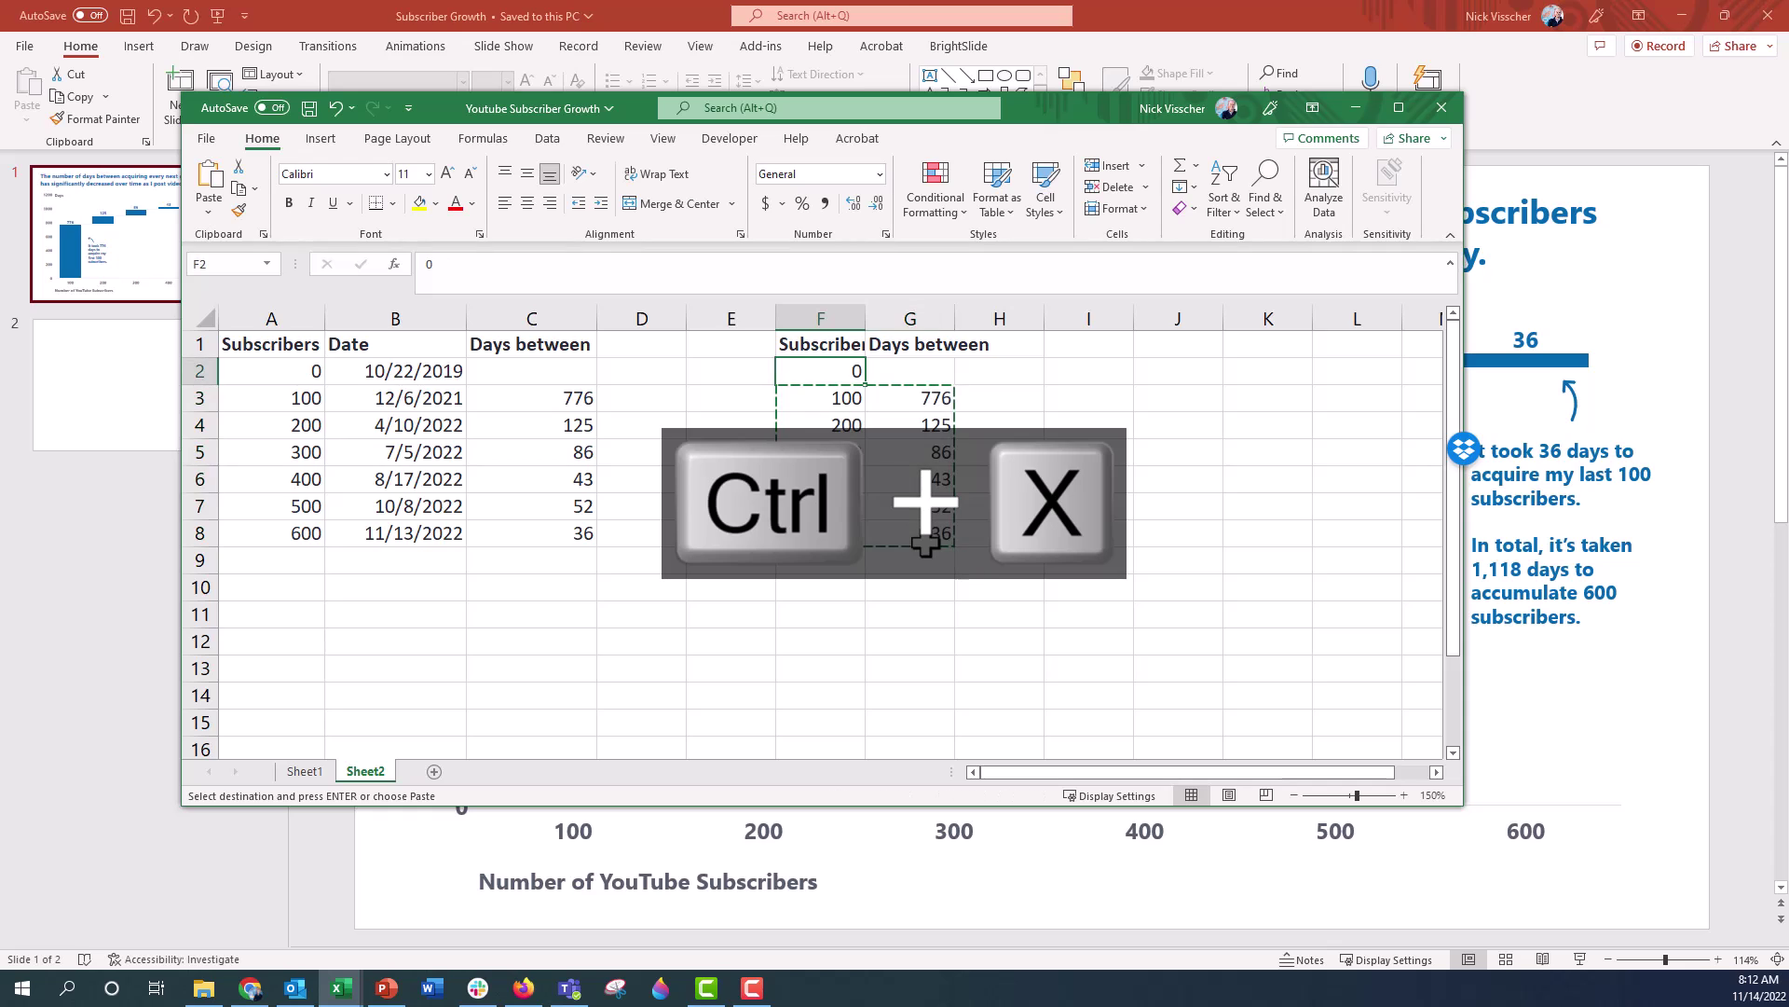
key("ctrl+v")
left_click(881, 556)
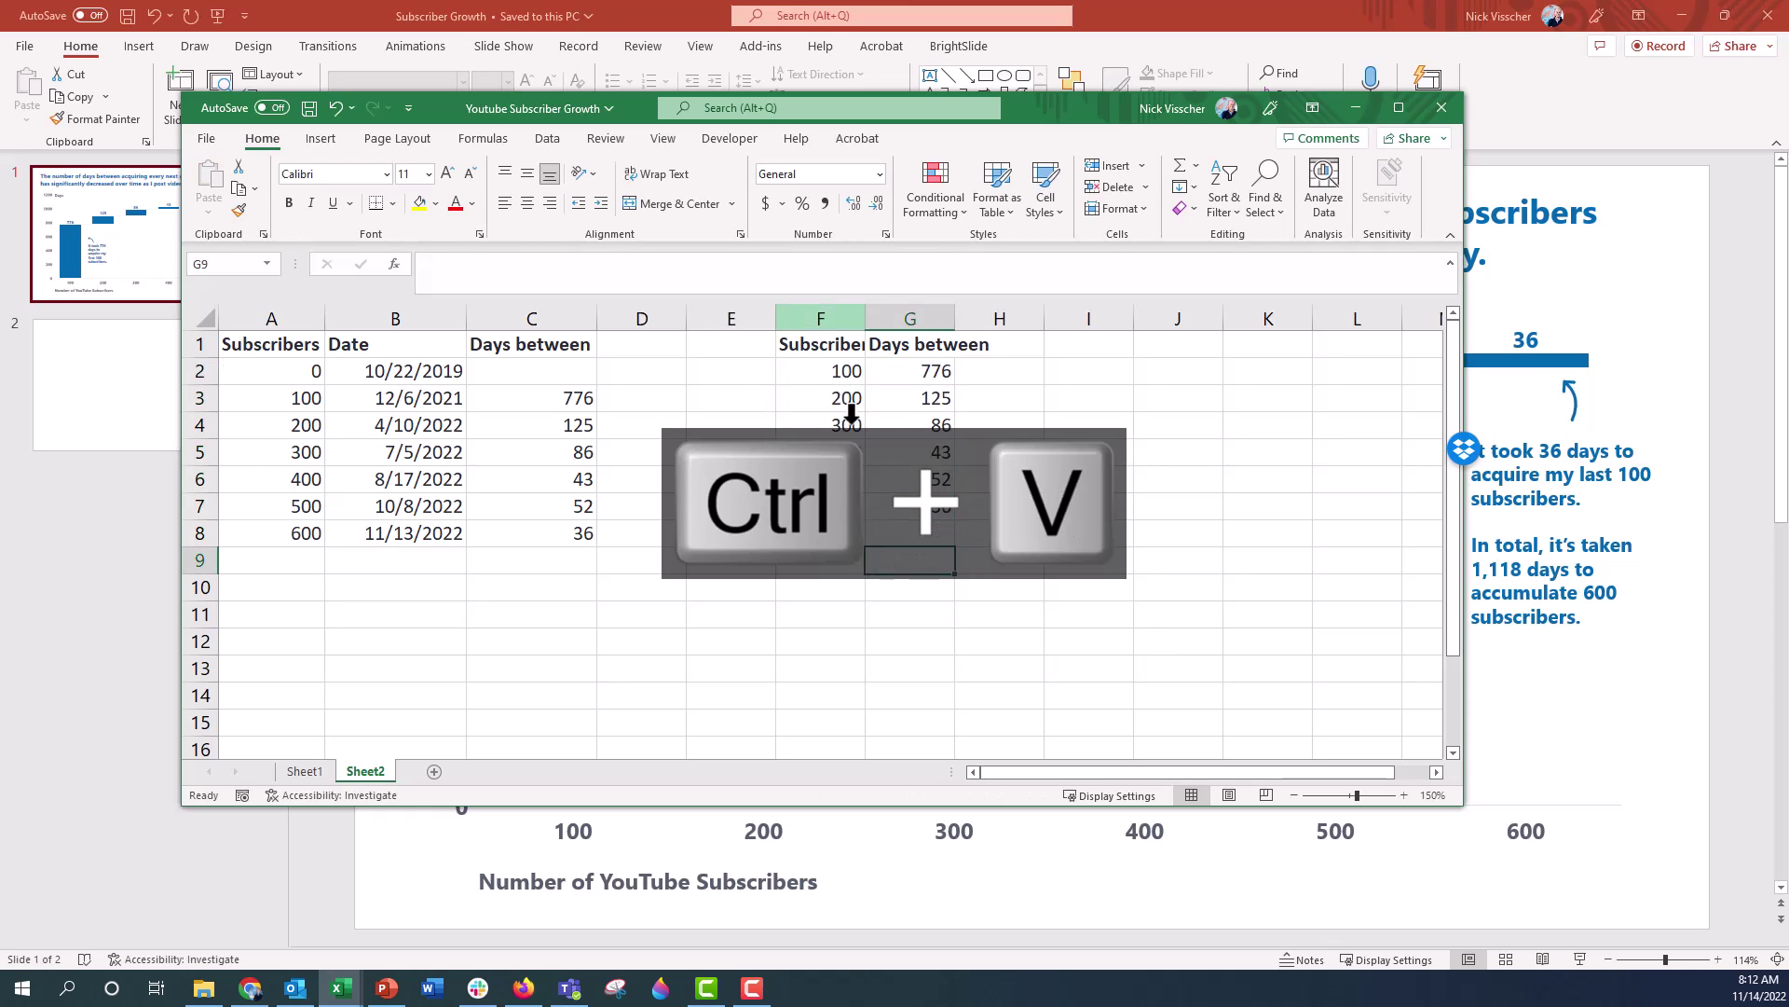
left_click_drag(825, 344, 902, 512)
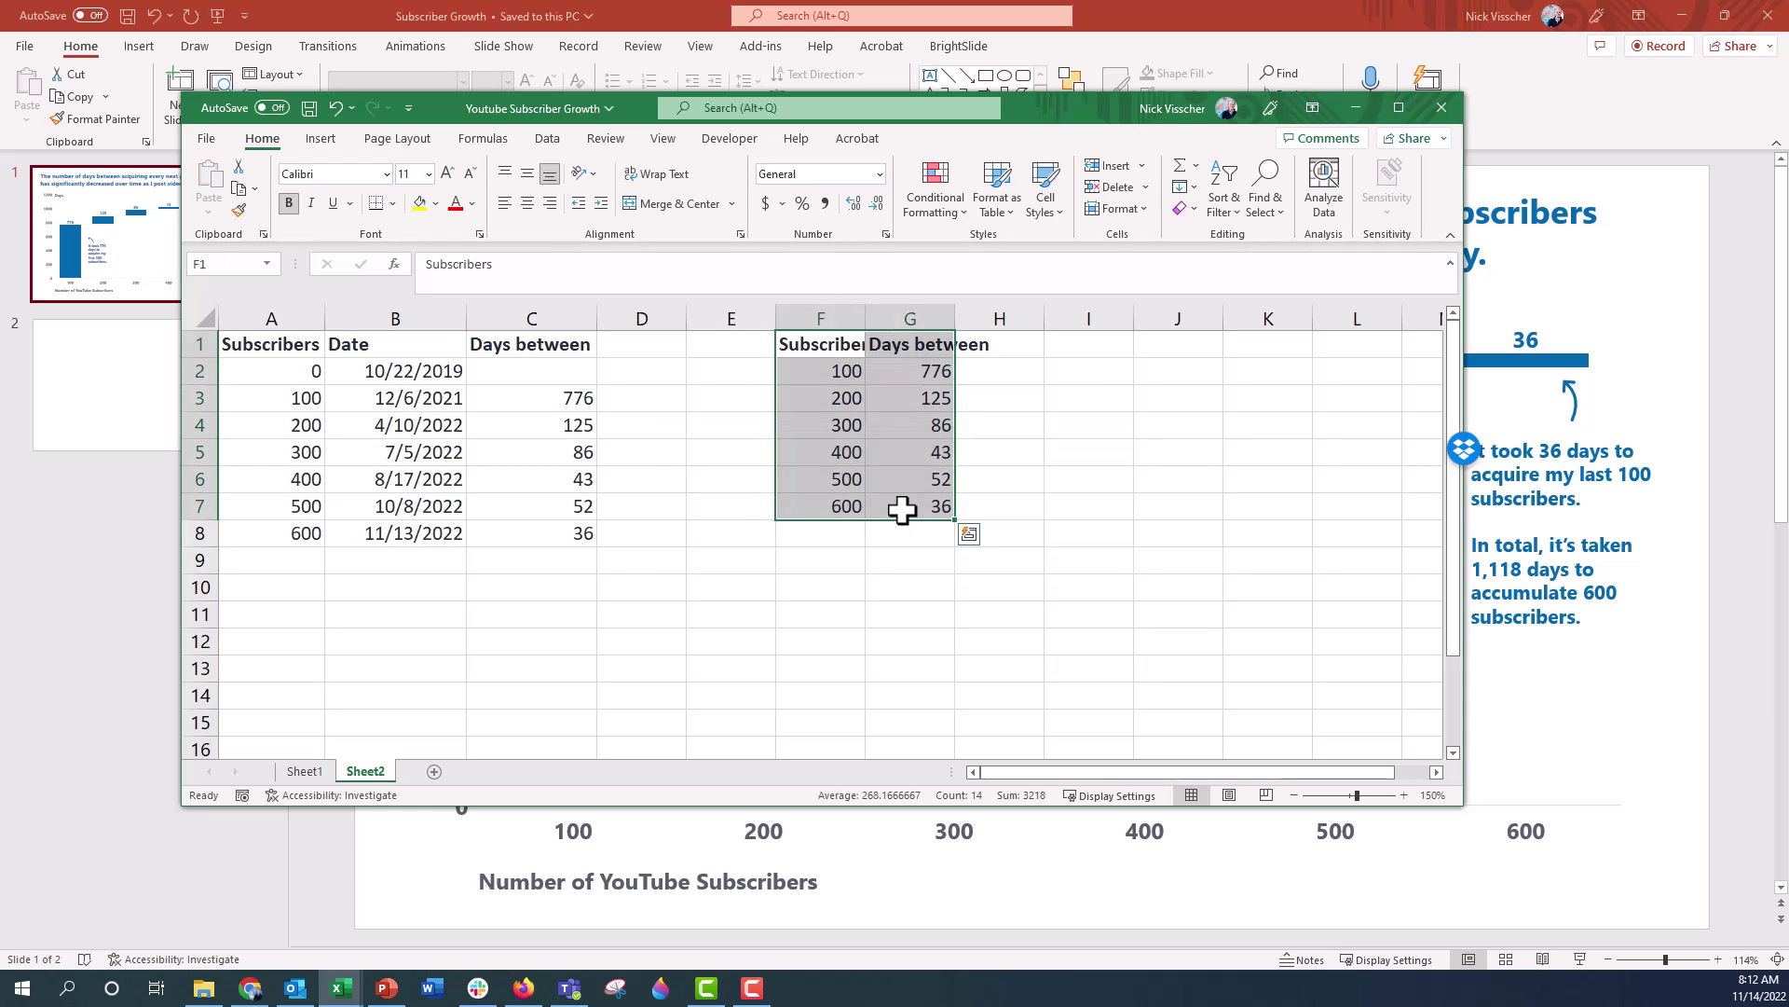
key("ctrl+c")
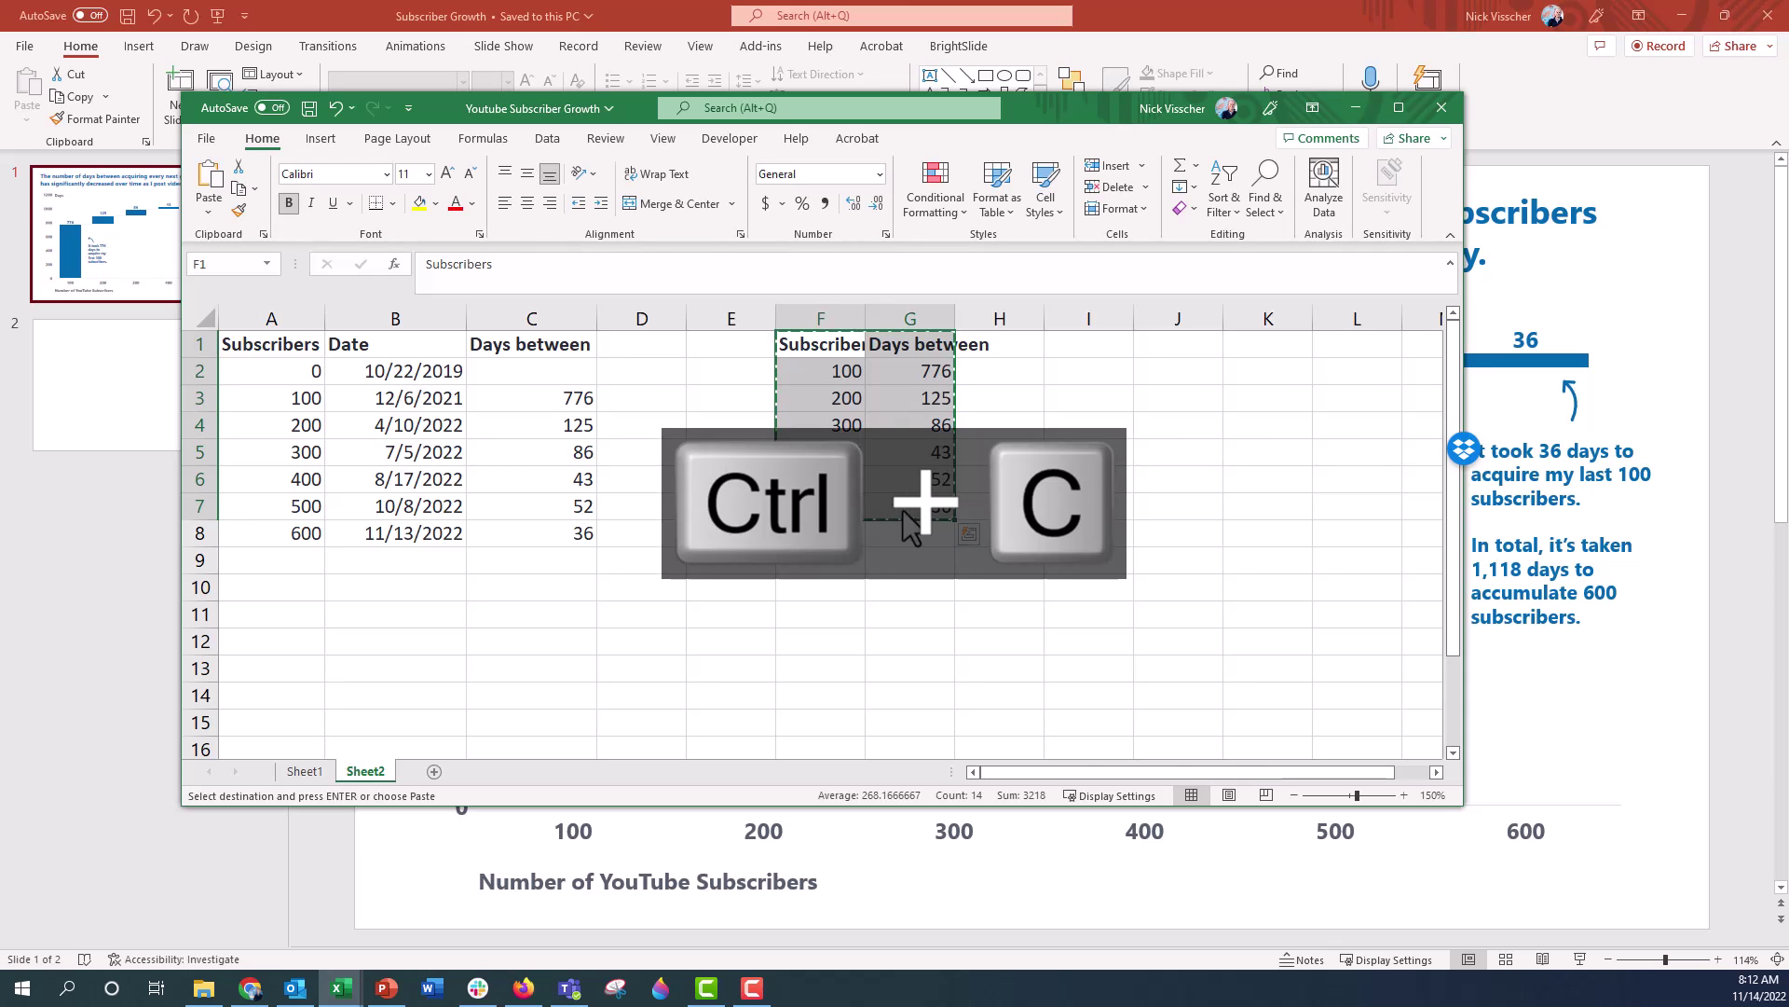
Minimize Excel and insert a waterfall chart on the blank second slide
left_click(1358, 107)
left_click(243, 420)
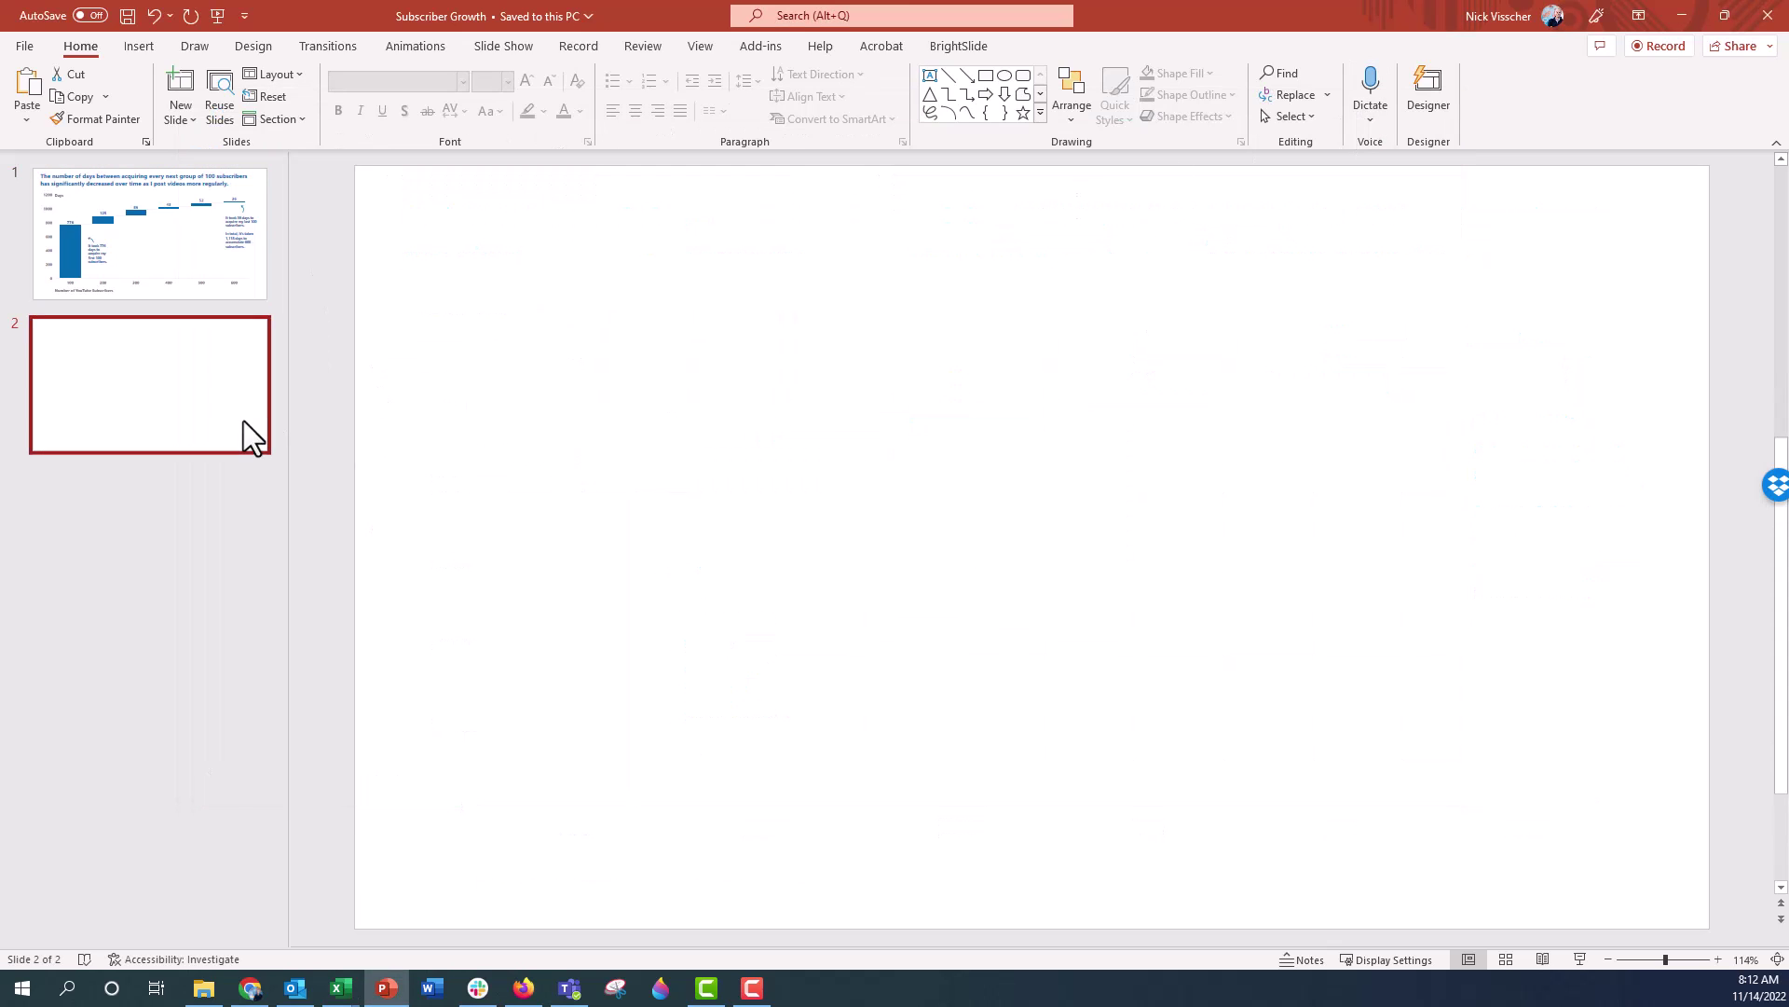
left_click(143, 47)
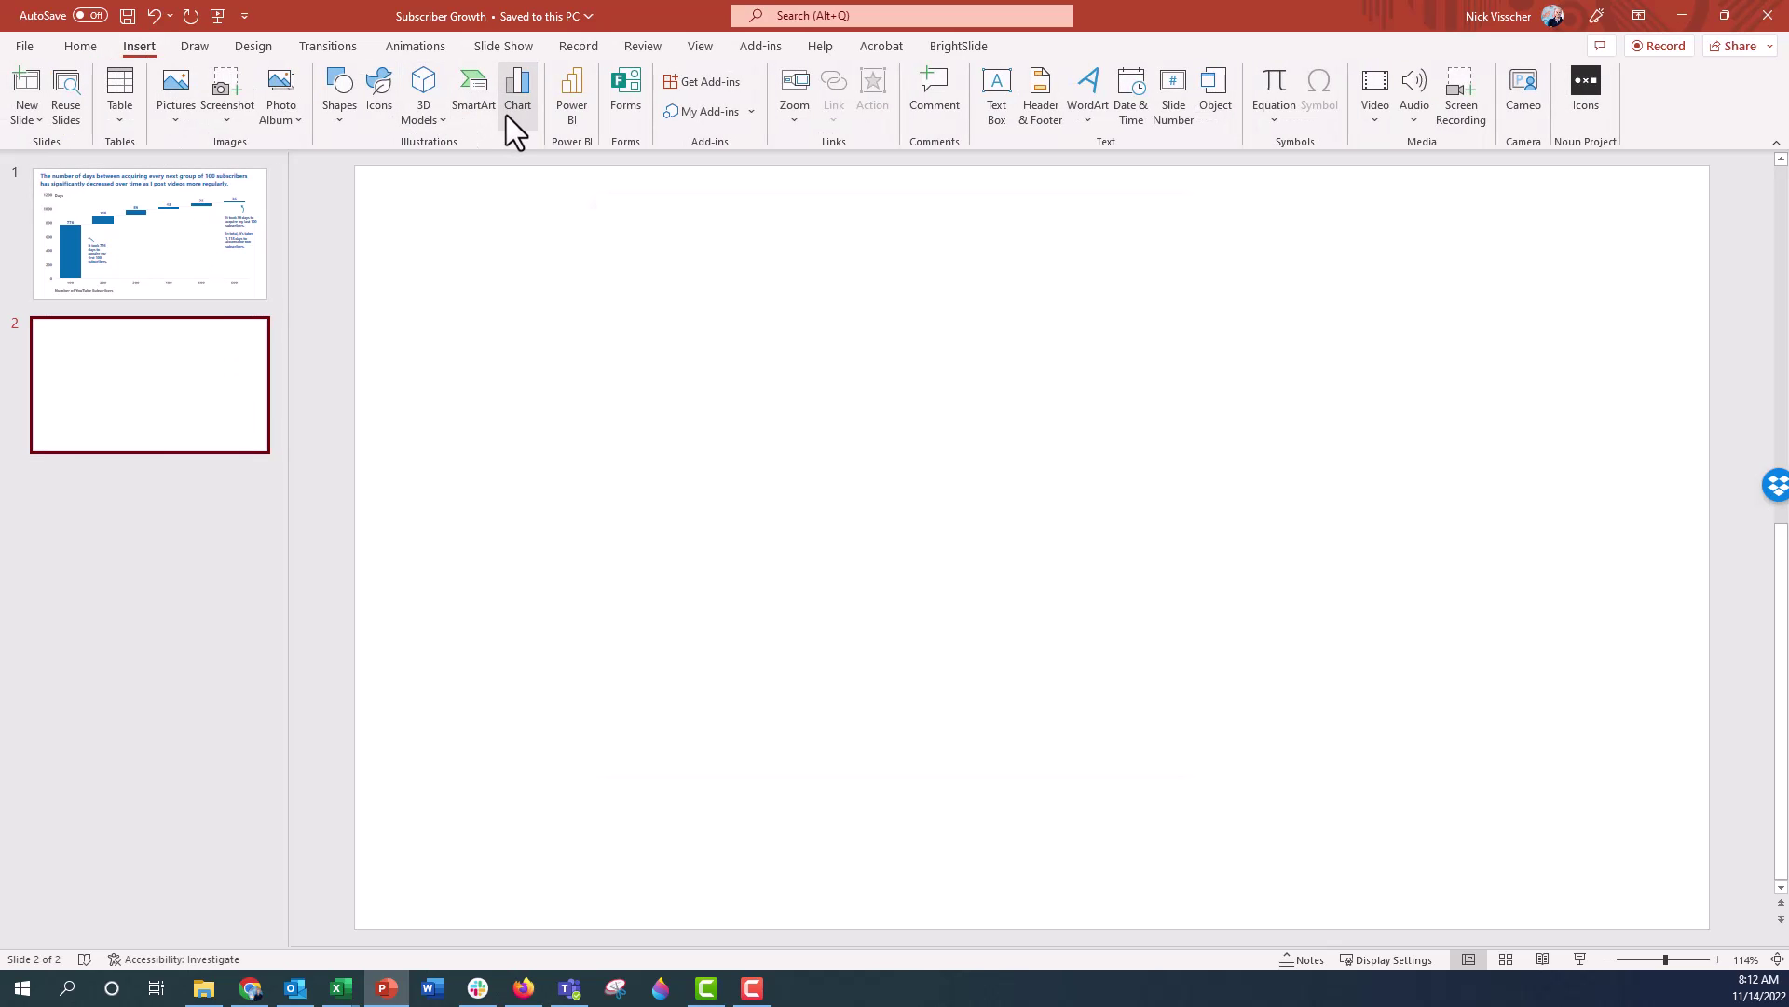
left_click(506, 116)
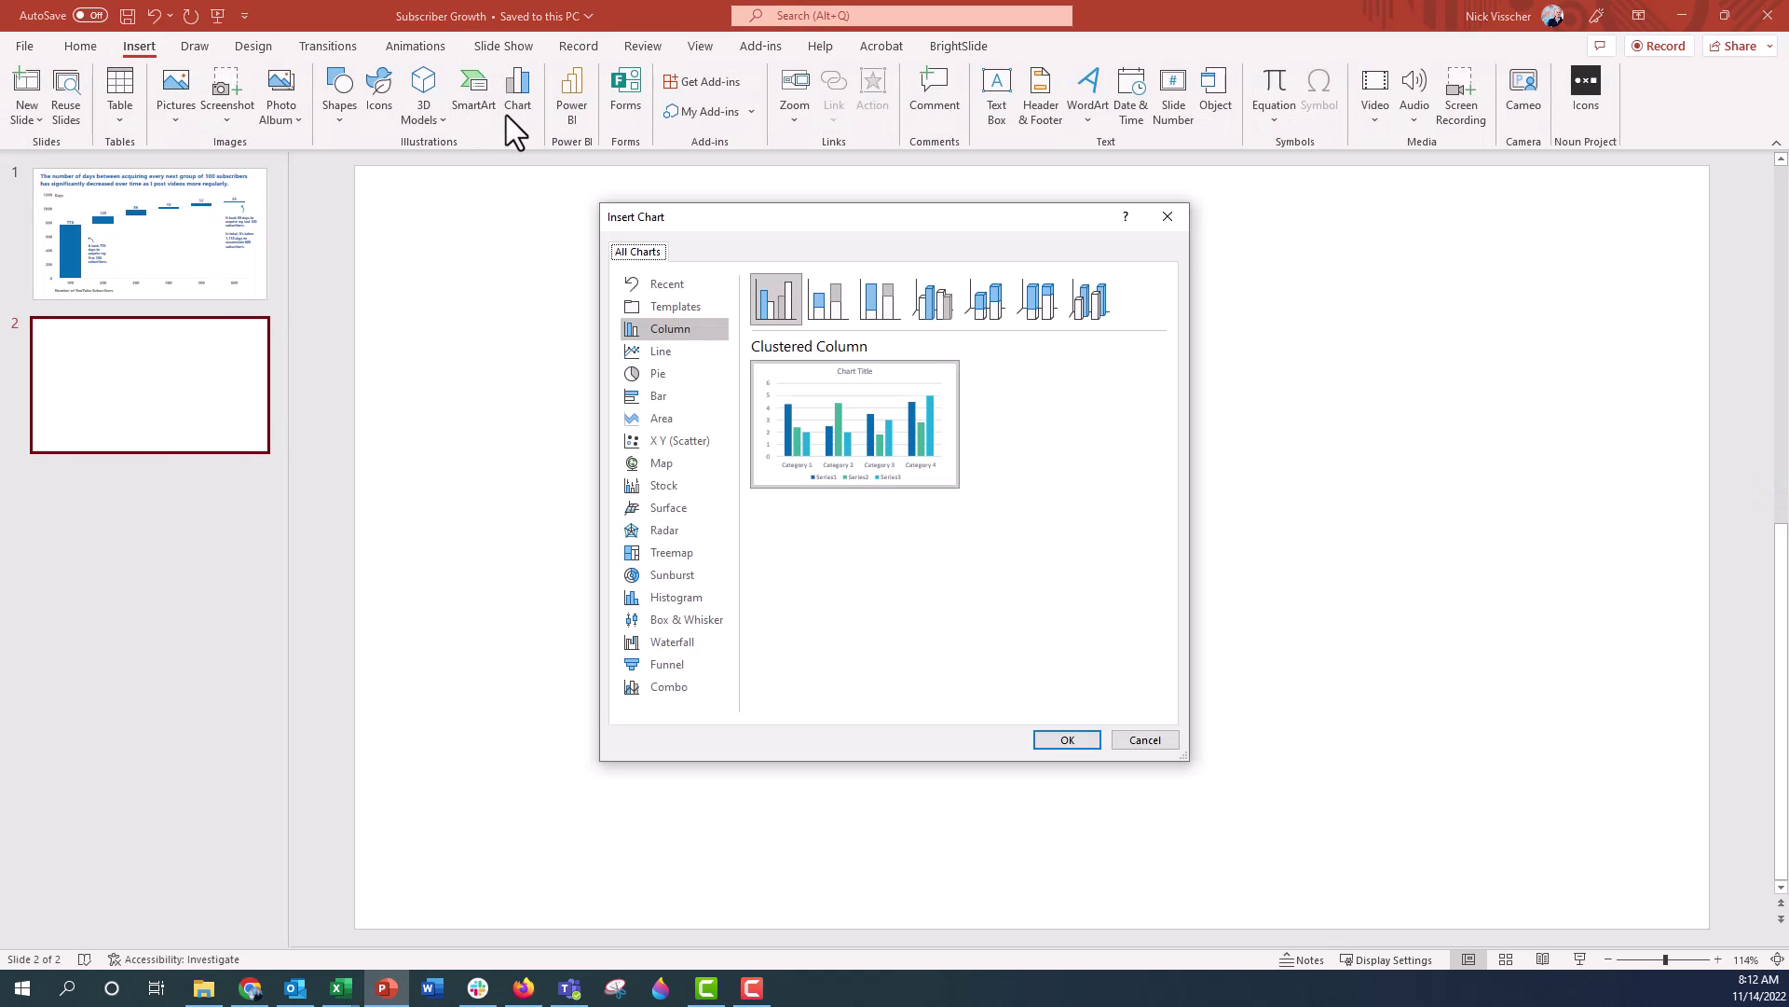
left_click(722, 640)
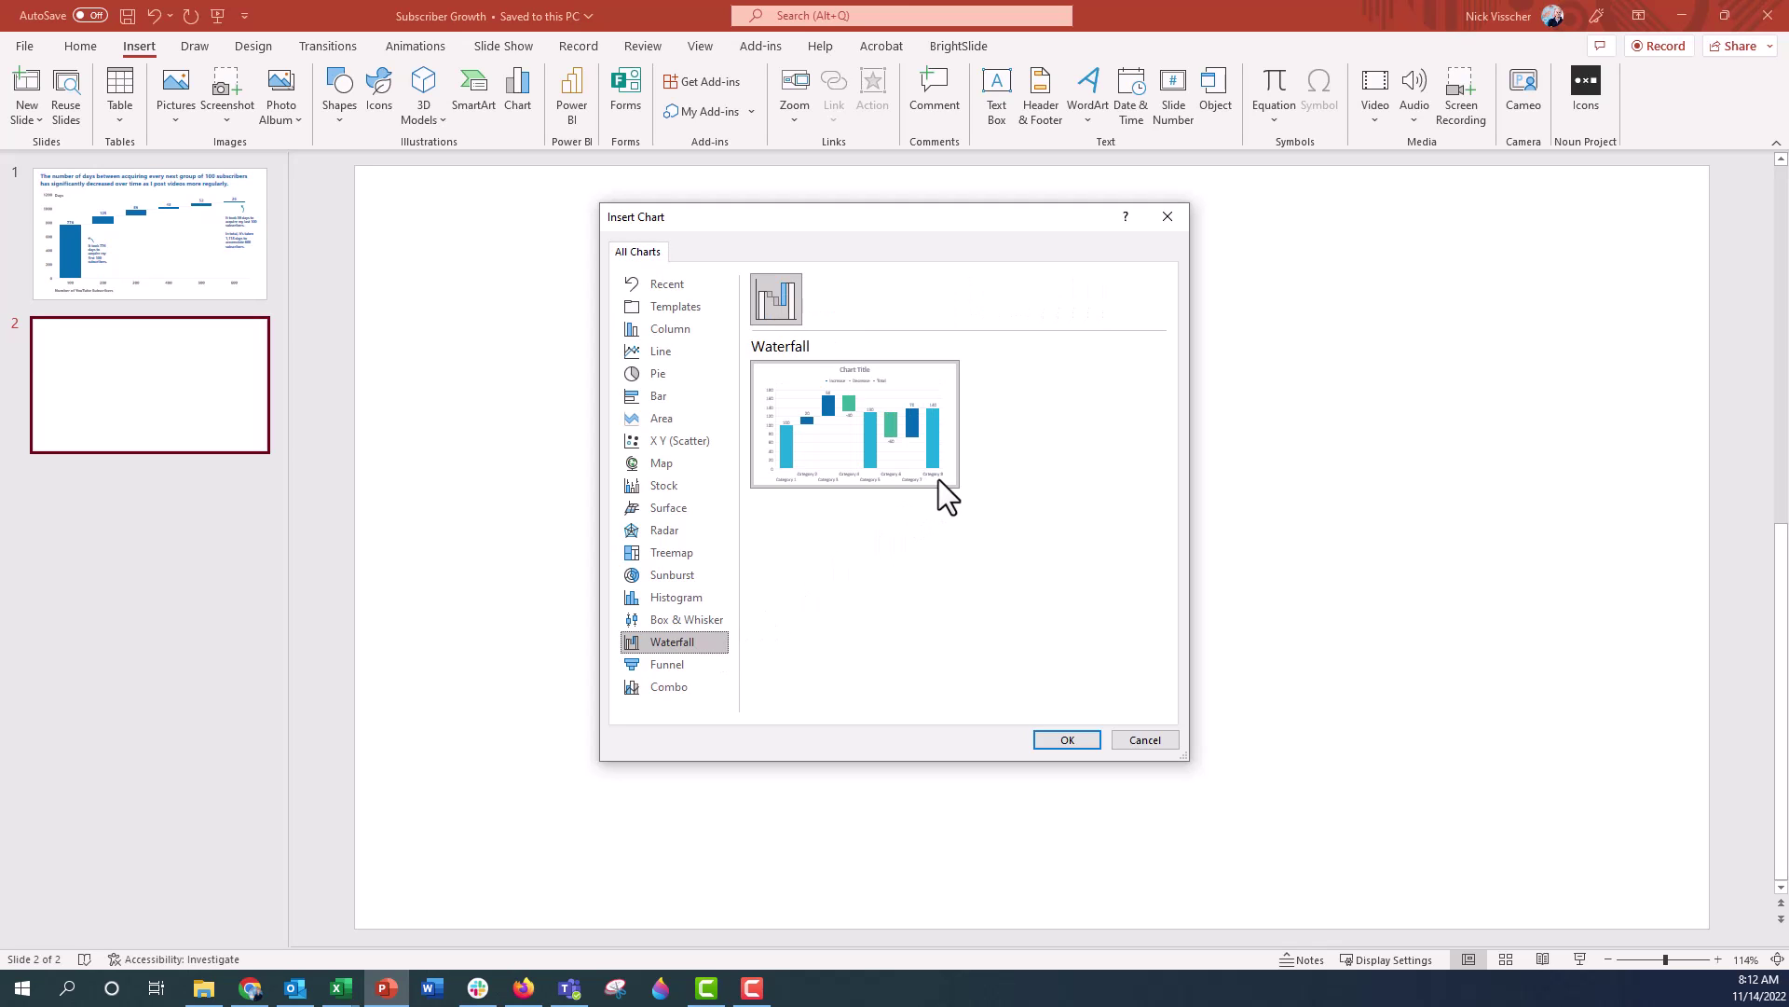
left_click(1068, 739)
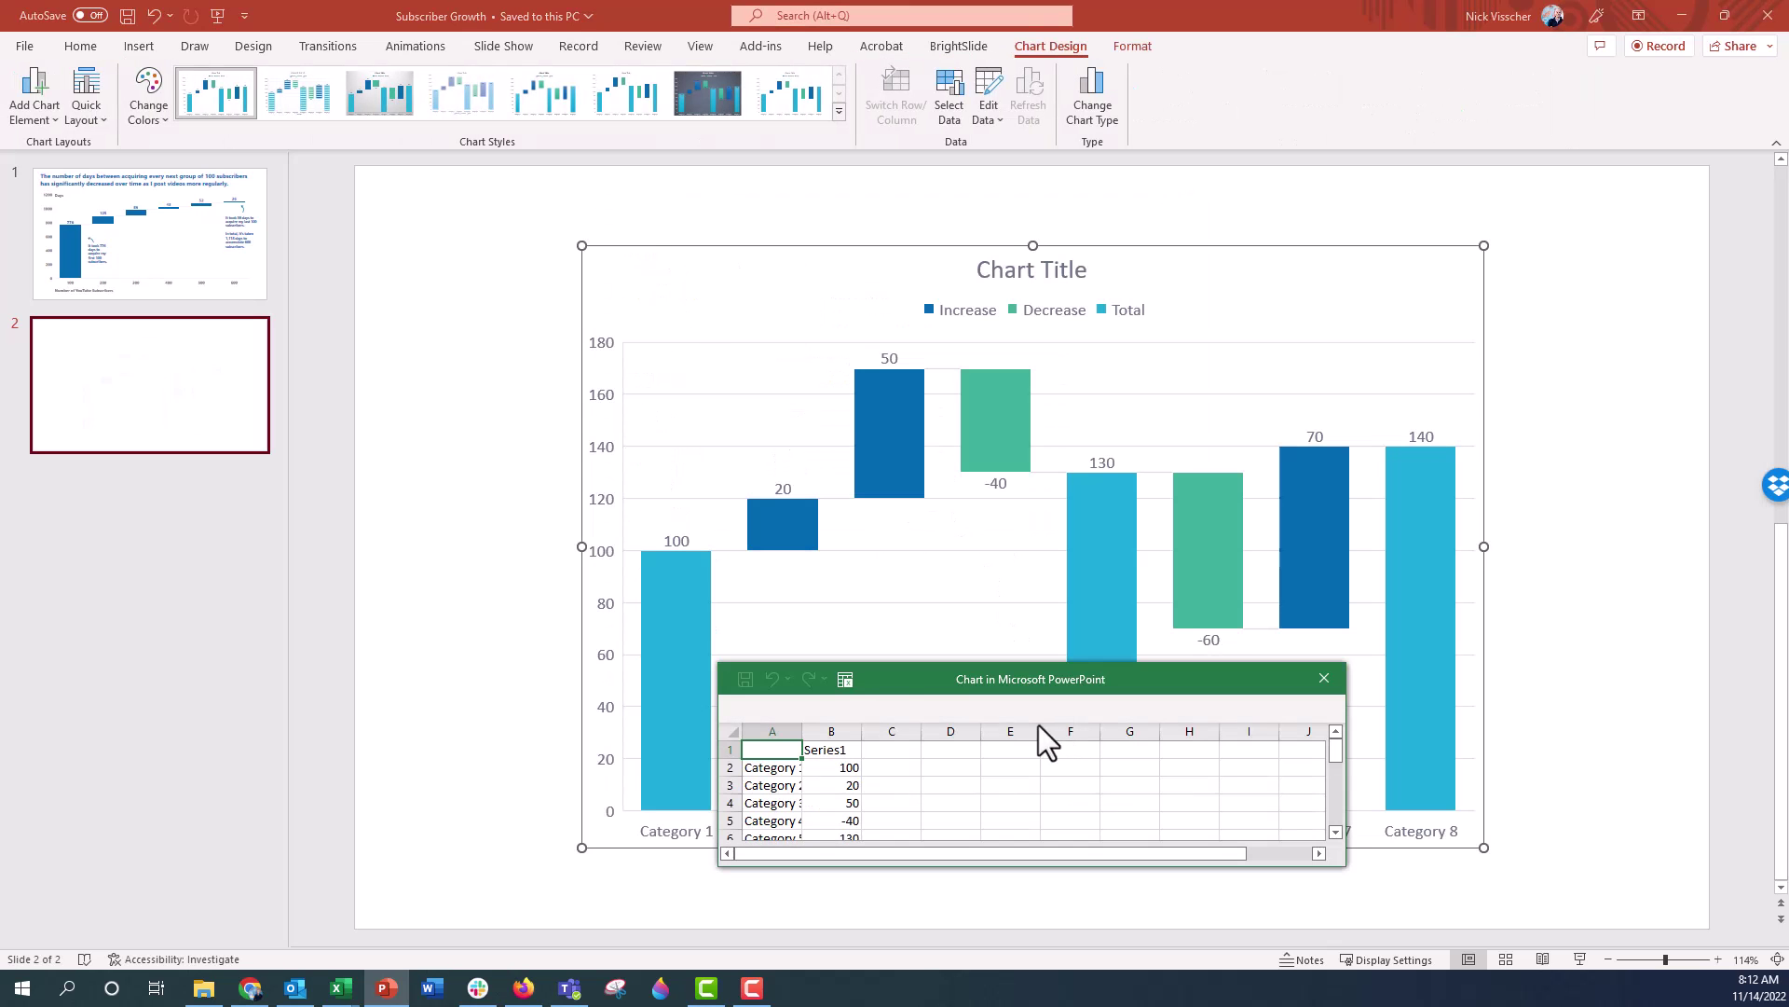
Paste the subscriber data into the chart sheet, delete sample rows 8–9, and close it
left_click_drag(914, 676, 405, 164)
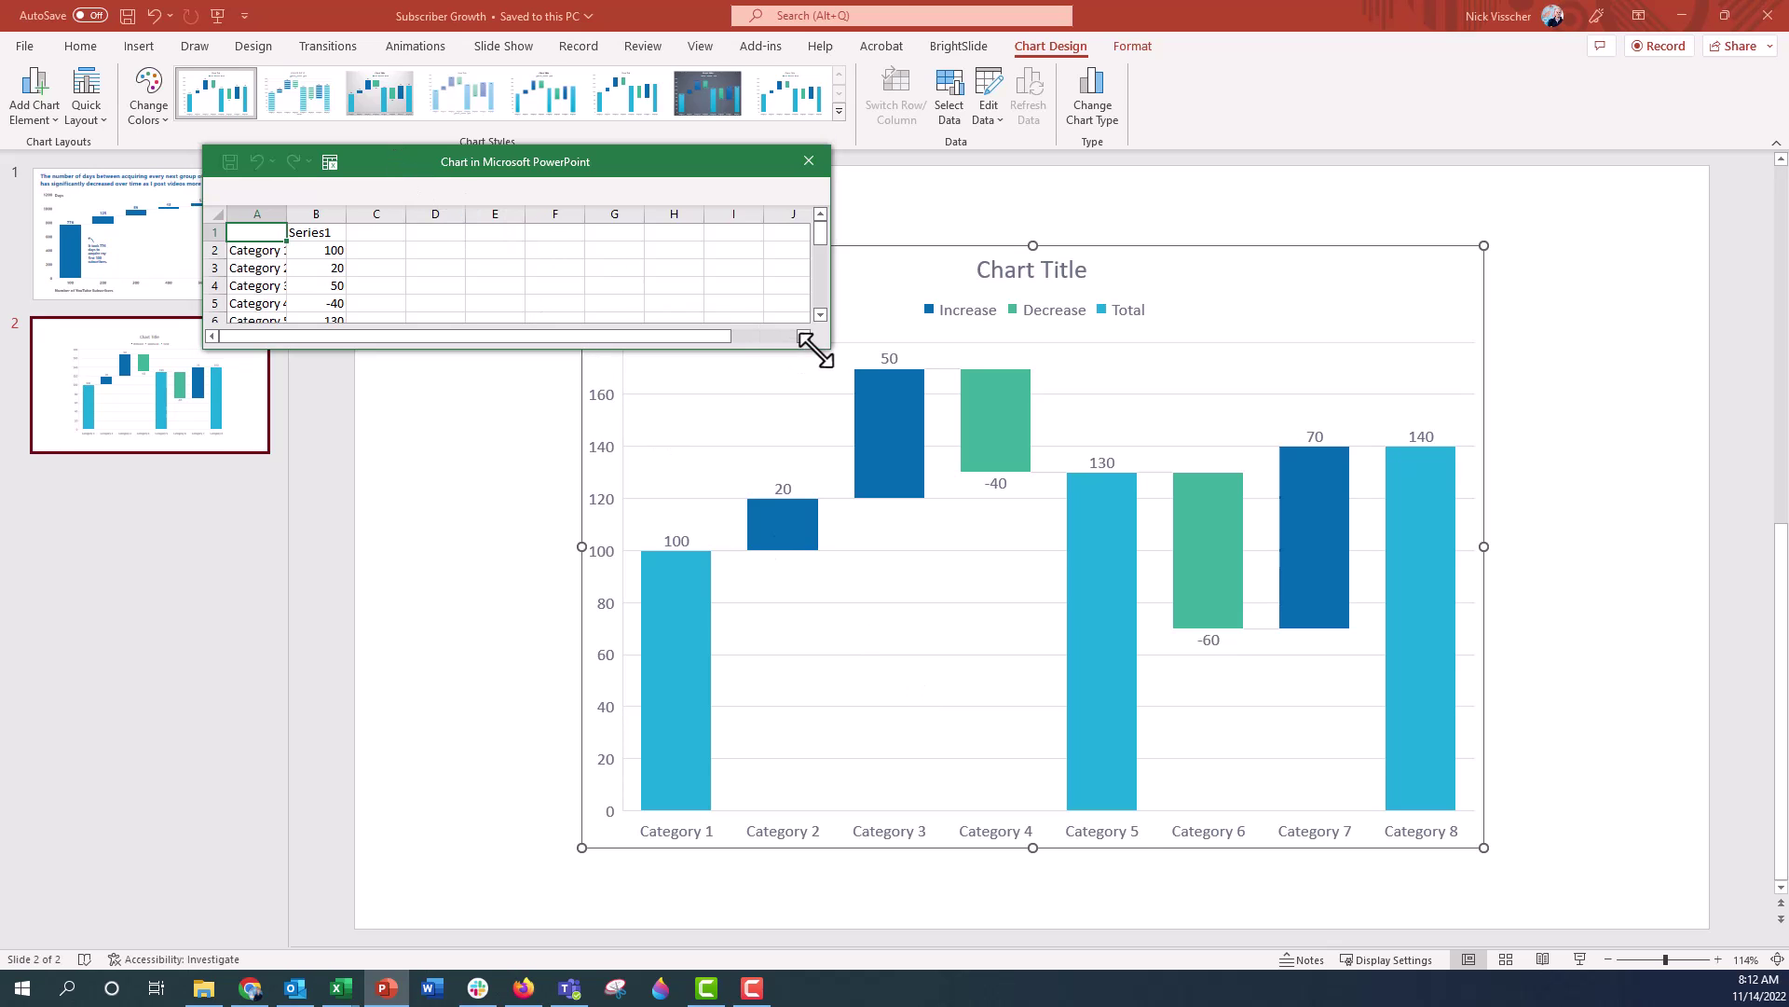
left_click_drag(830, 347, 896, 594)
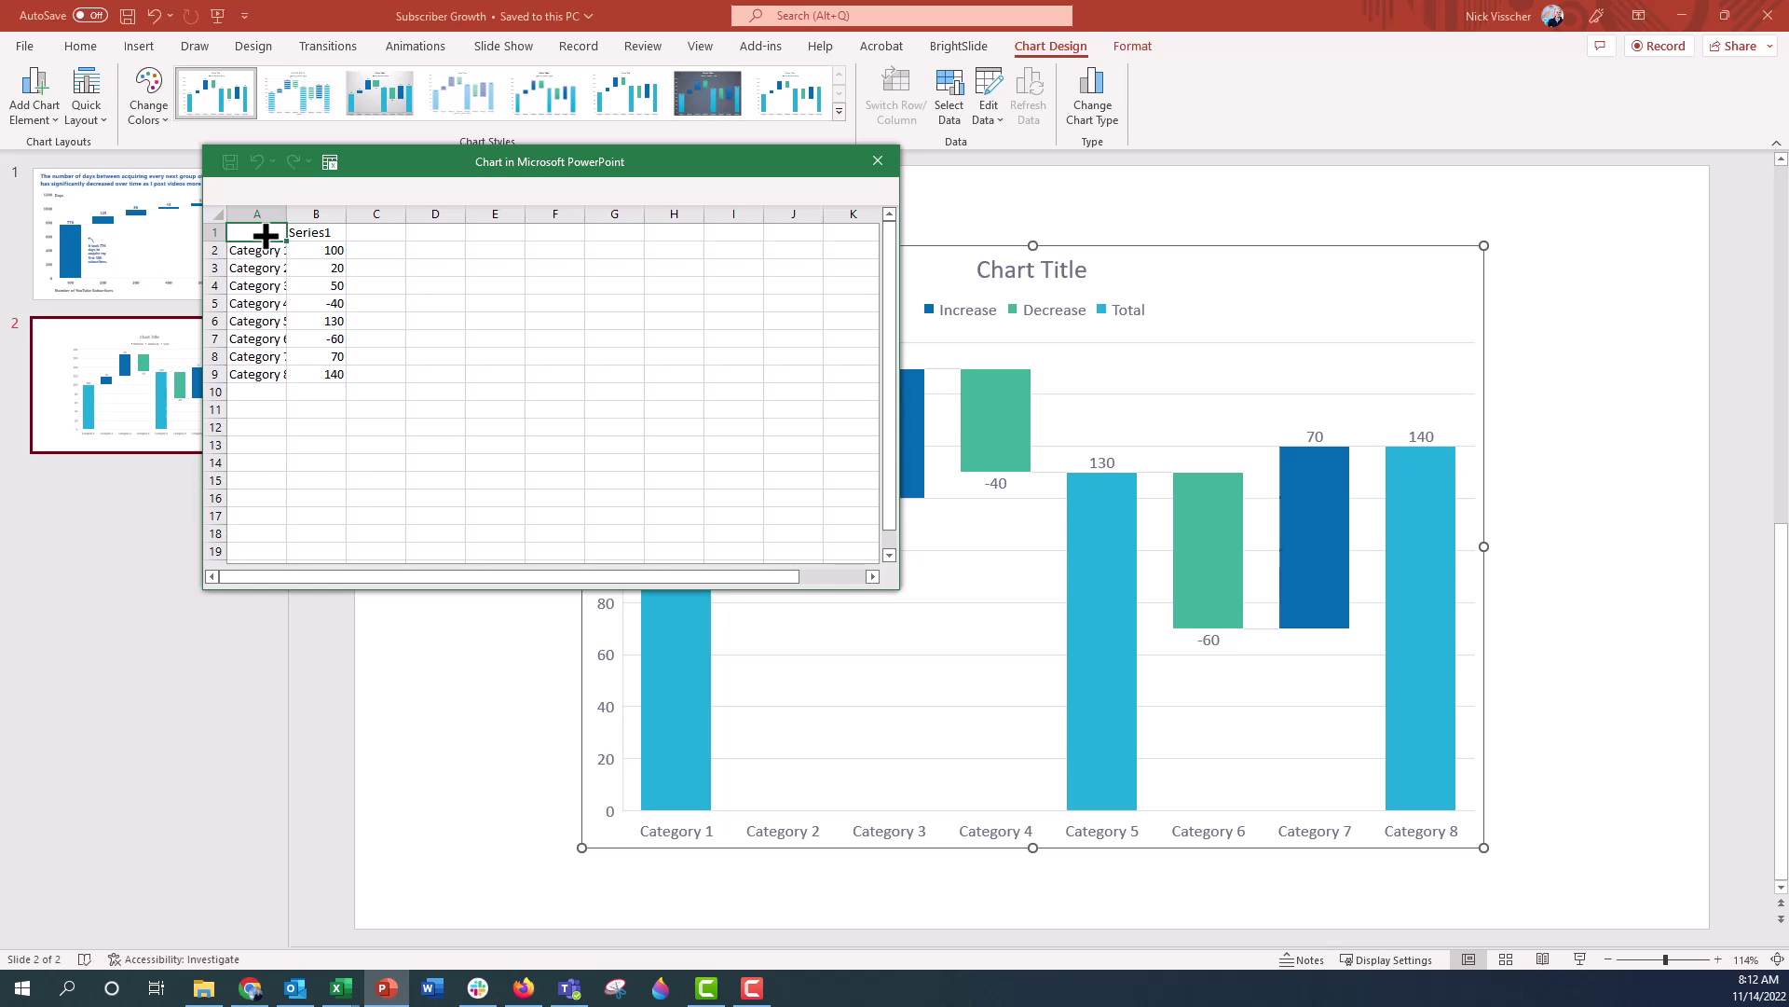
key("ctrl+v")
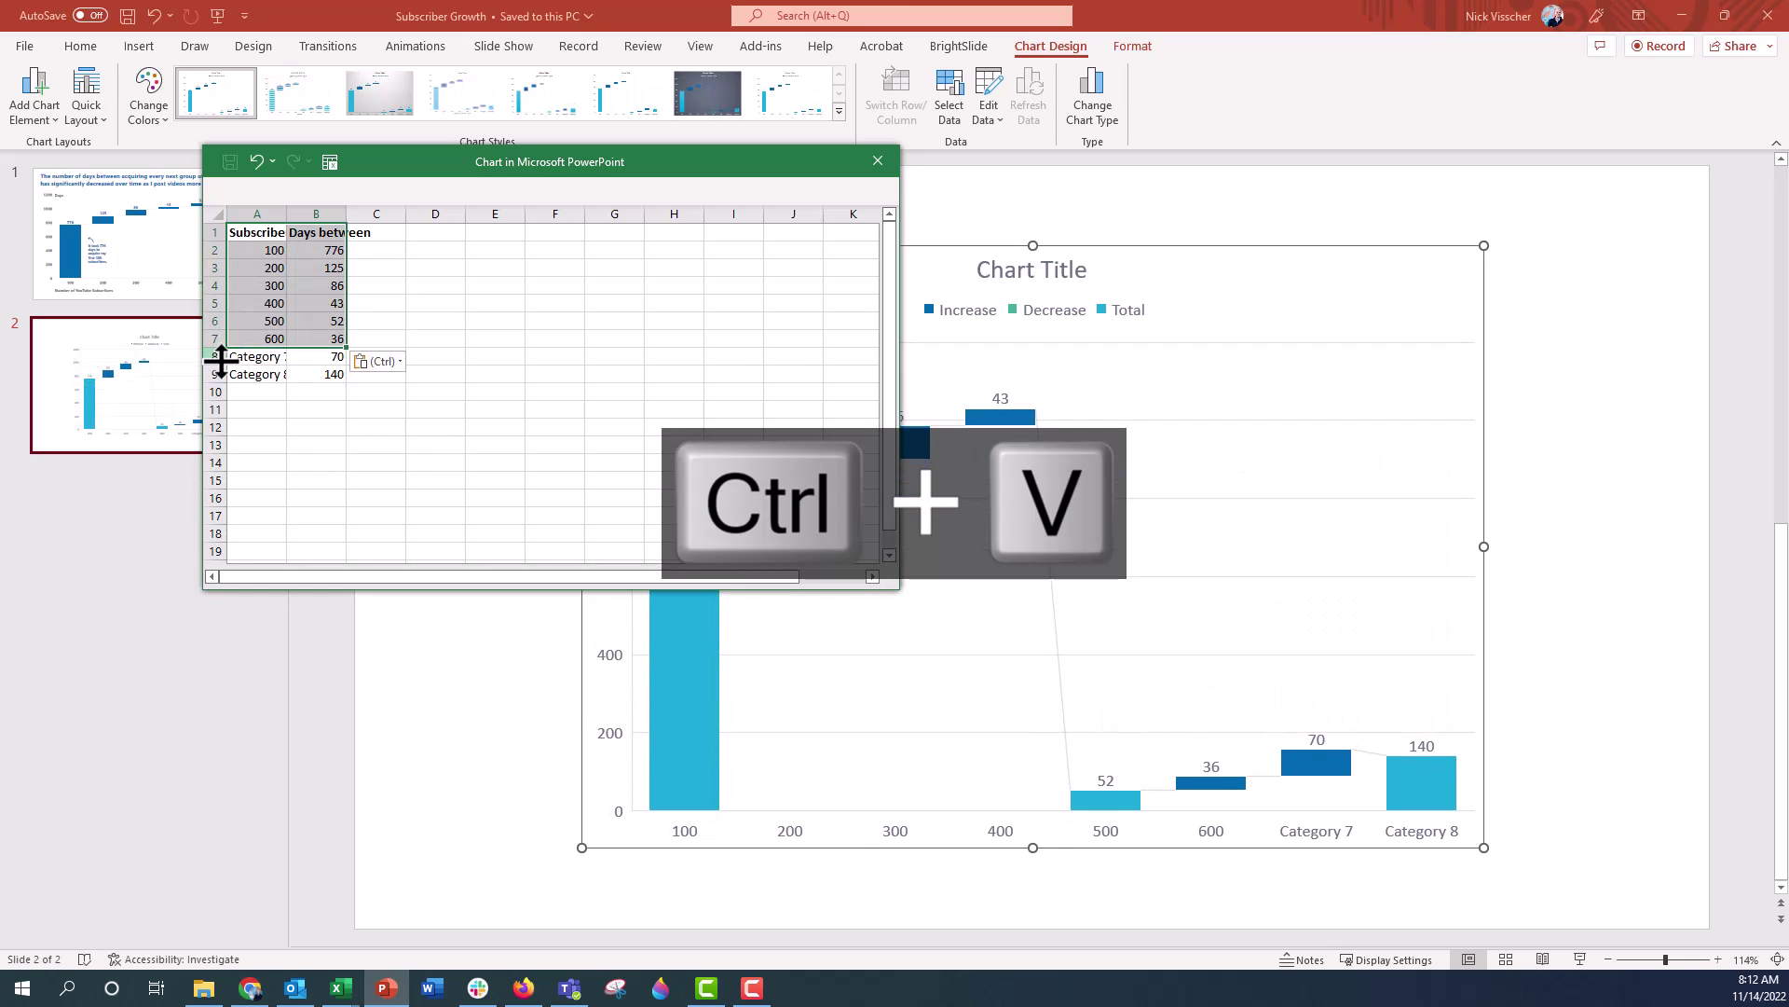
left_click_drag(221, 359, 219, 373)
right_click(220, 373)
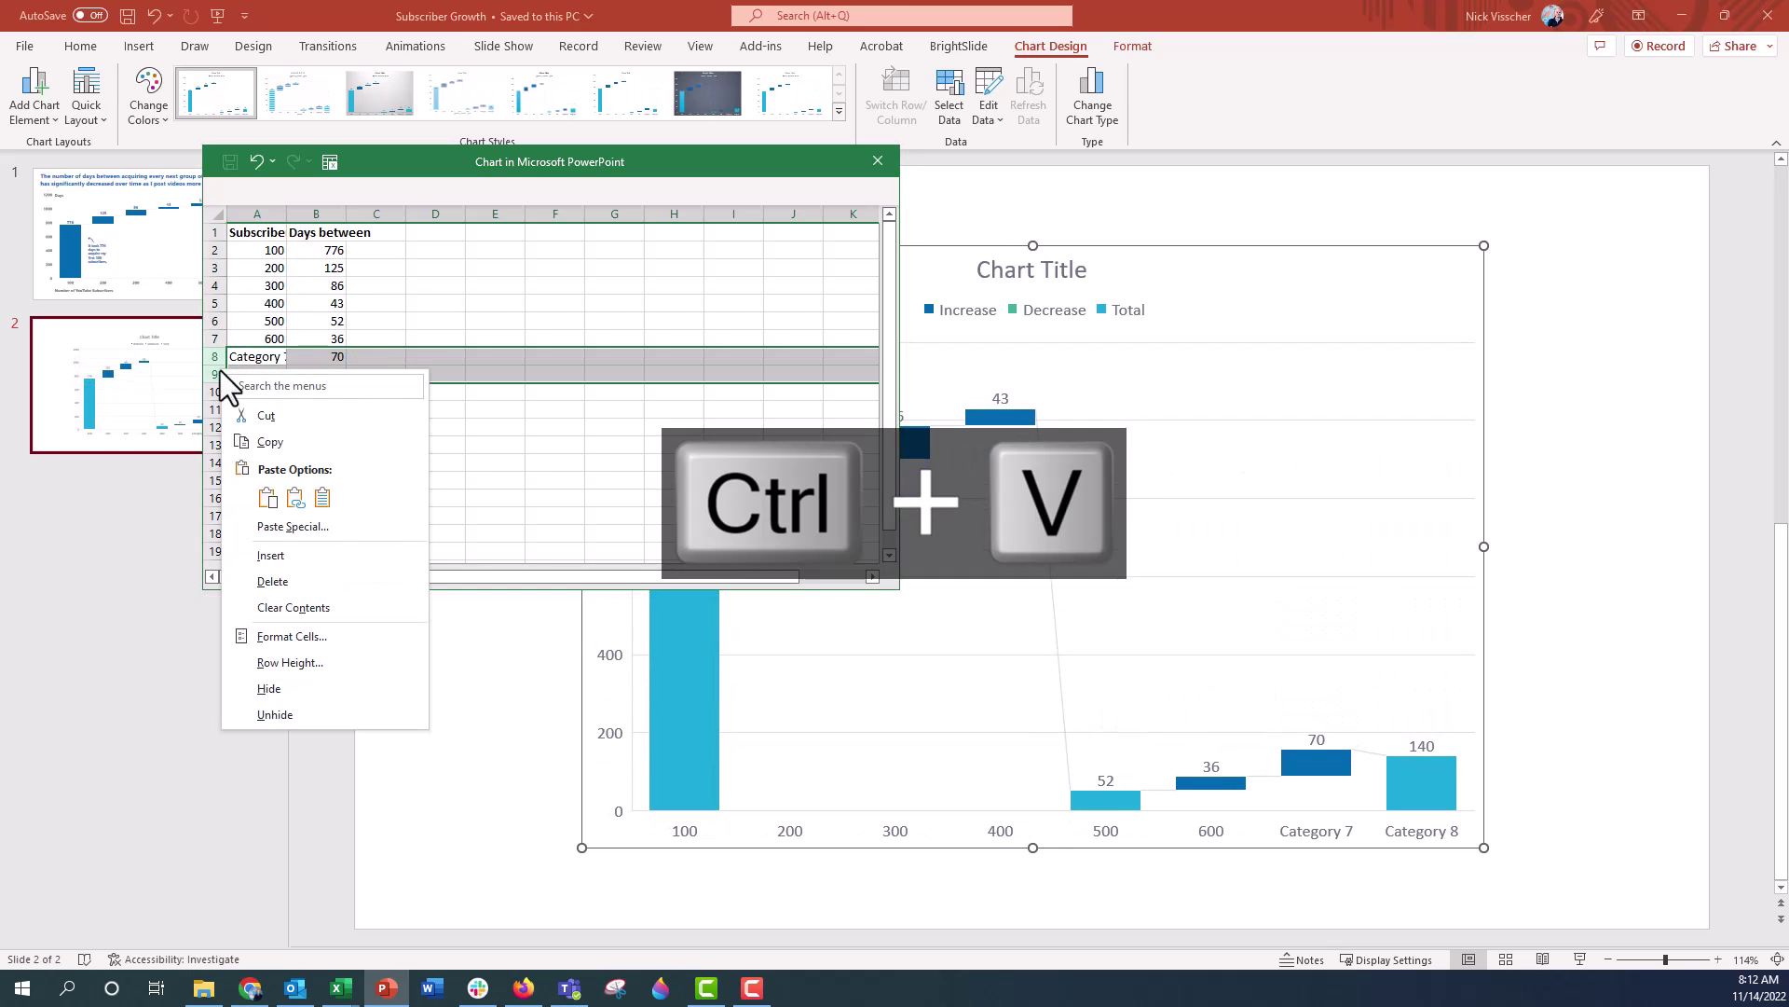
left_click(299, 585)
left_click(354, 499)
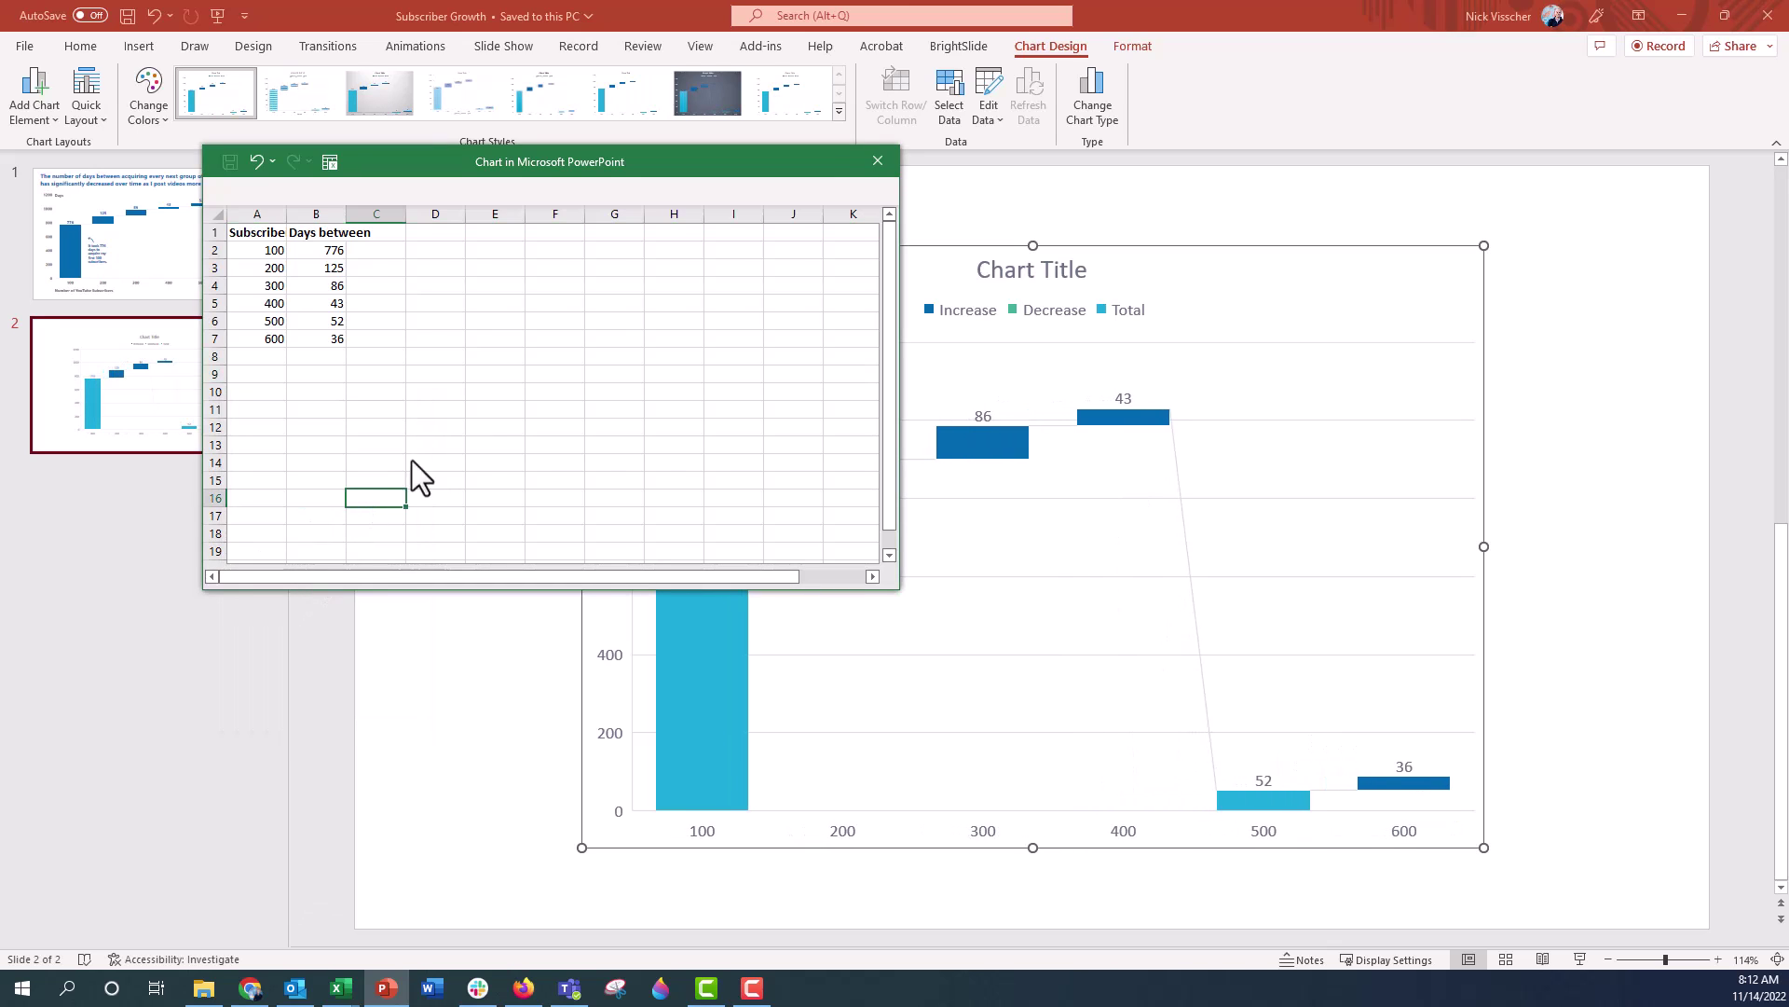
left_click(875, 162)
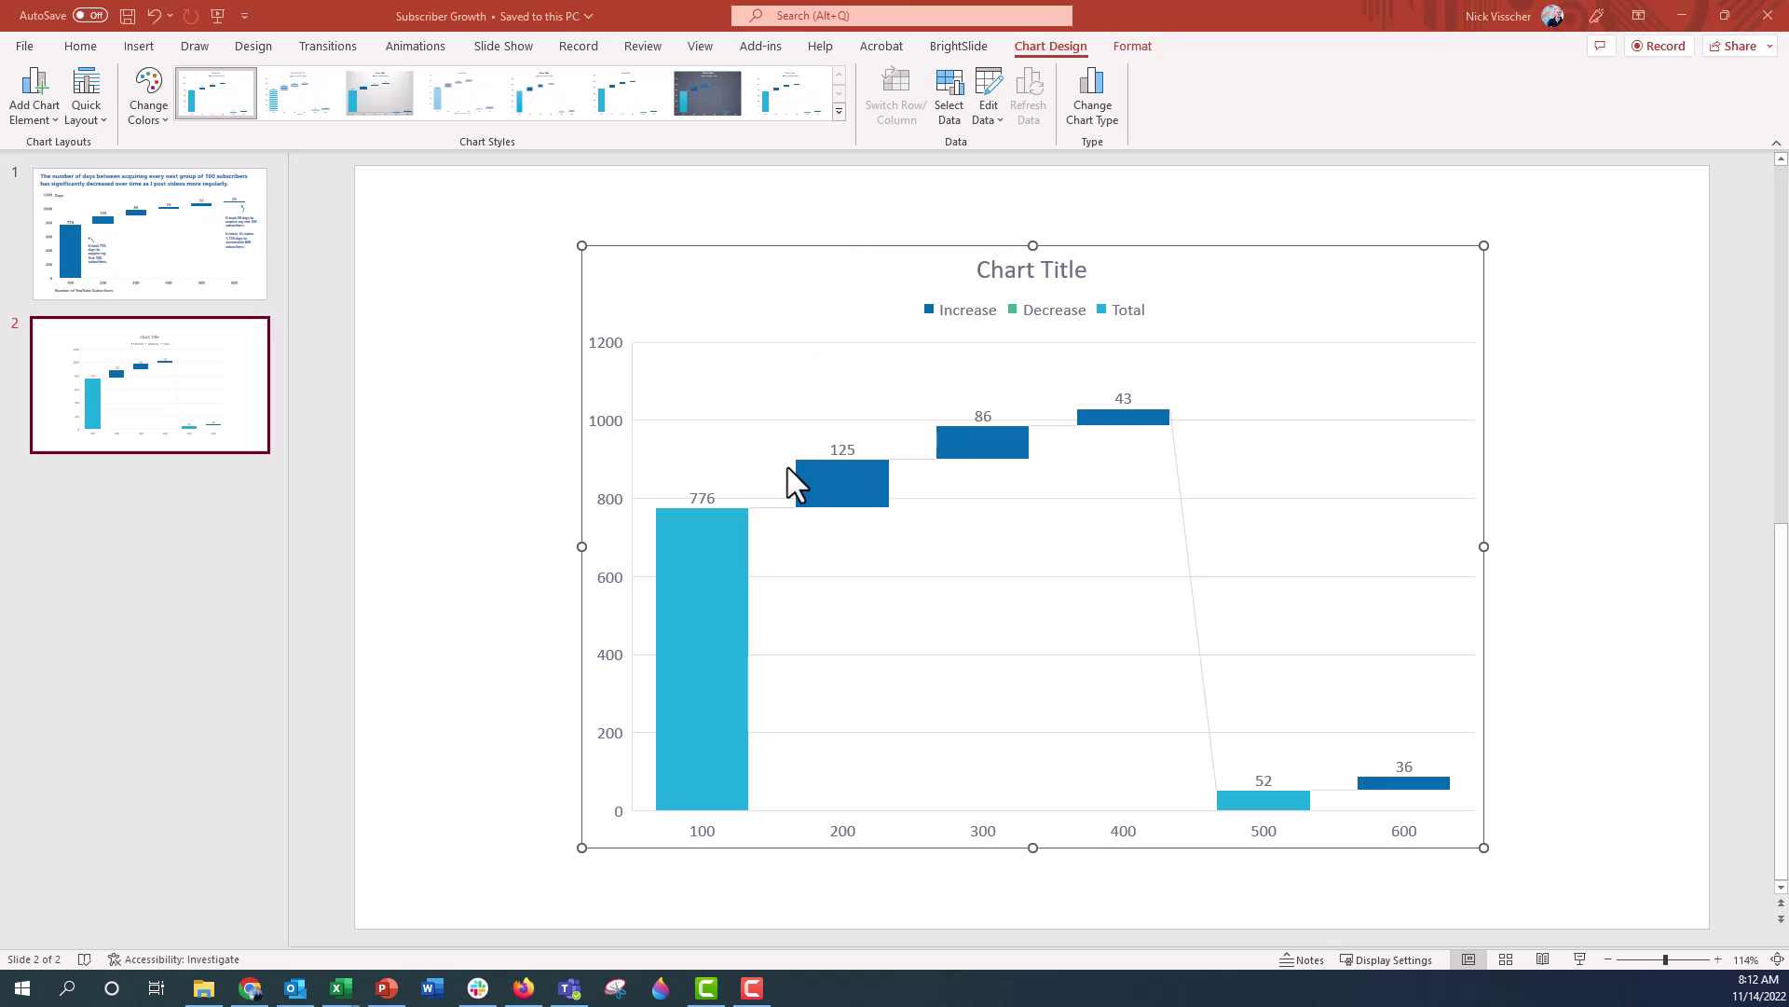
left_click(252, 283)
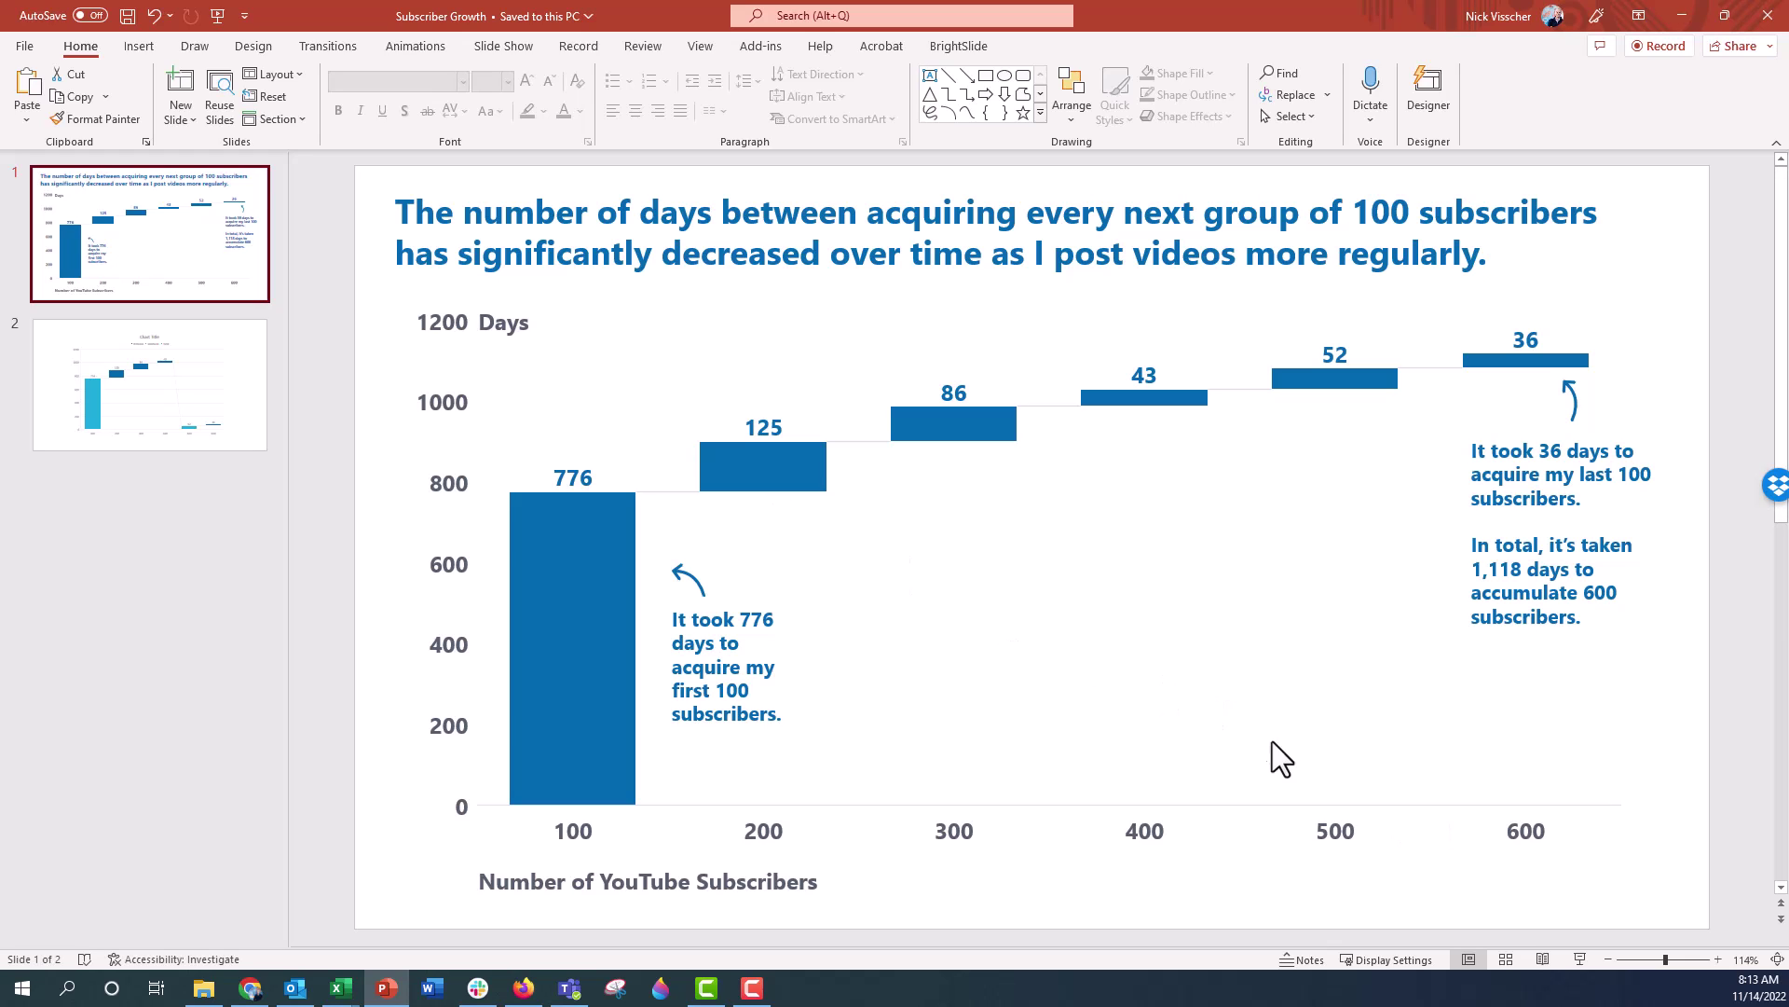
left_click(229, 432)
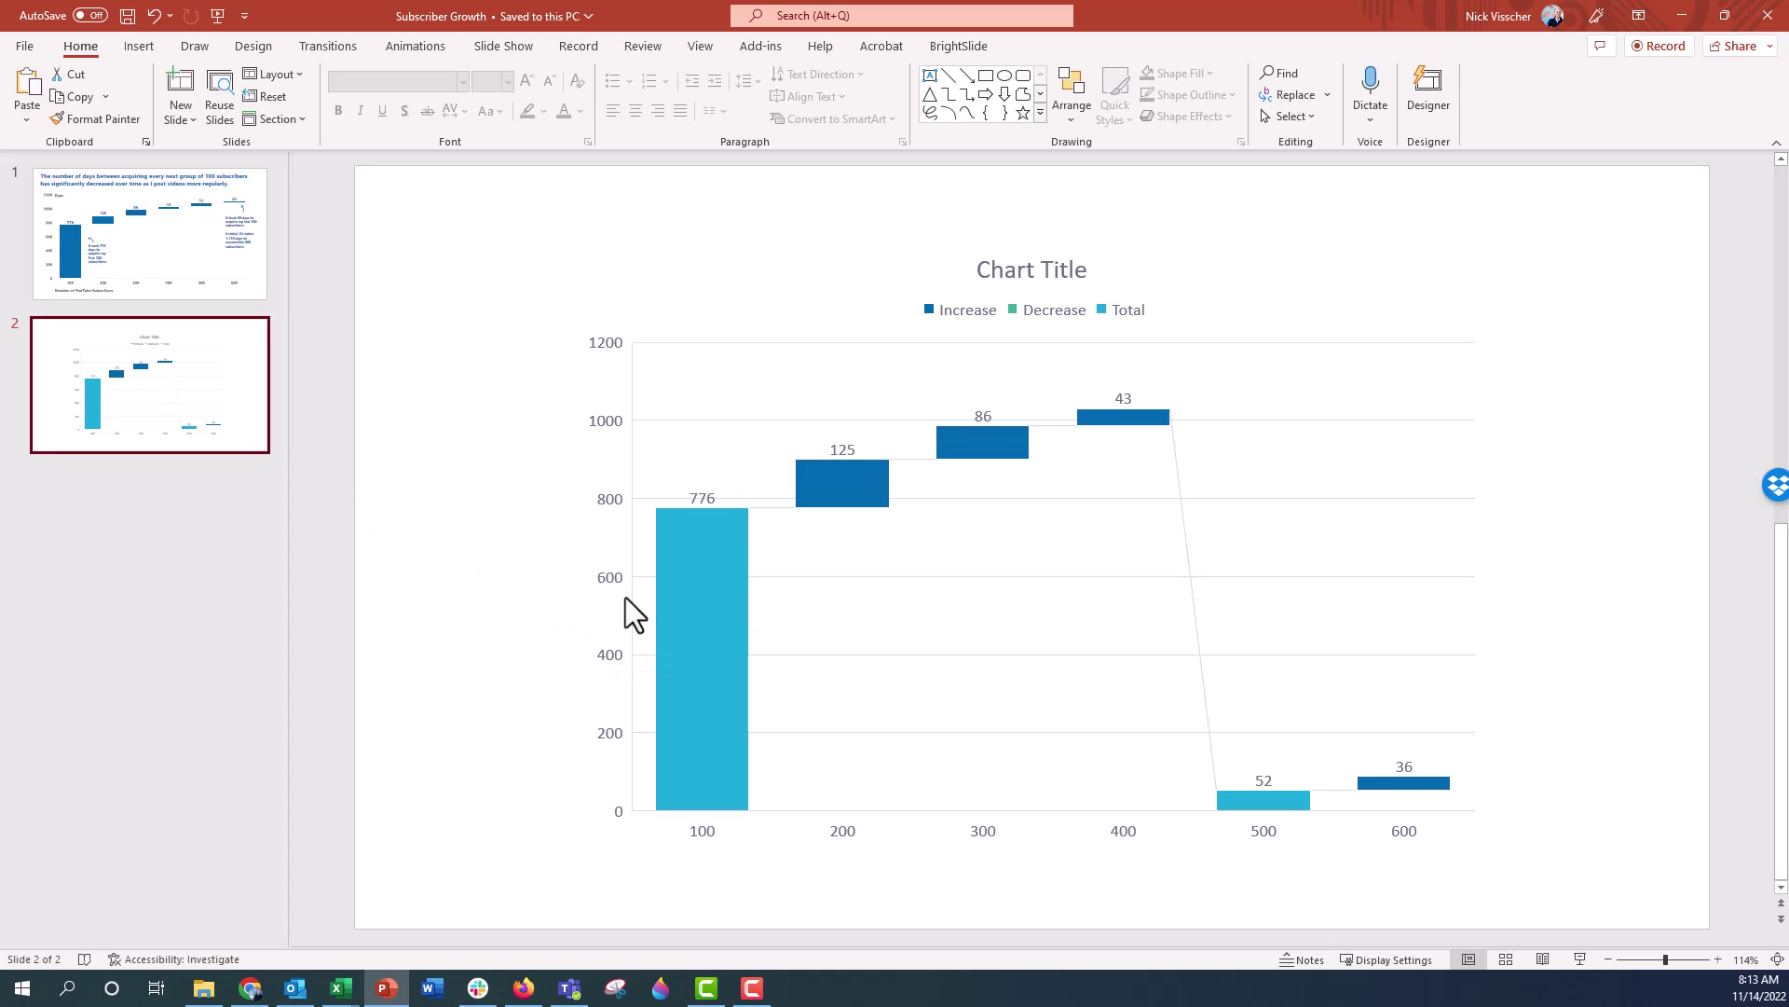
Delete the chart legend and Chart Title, then widen the chart toward both slide edges
left_click(943, 310)
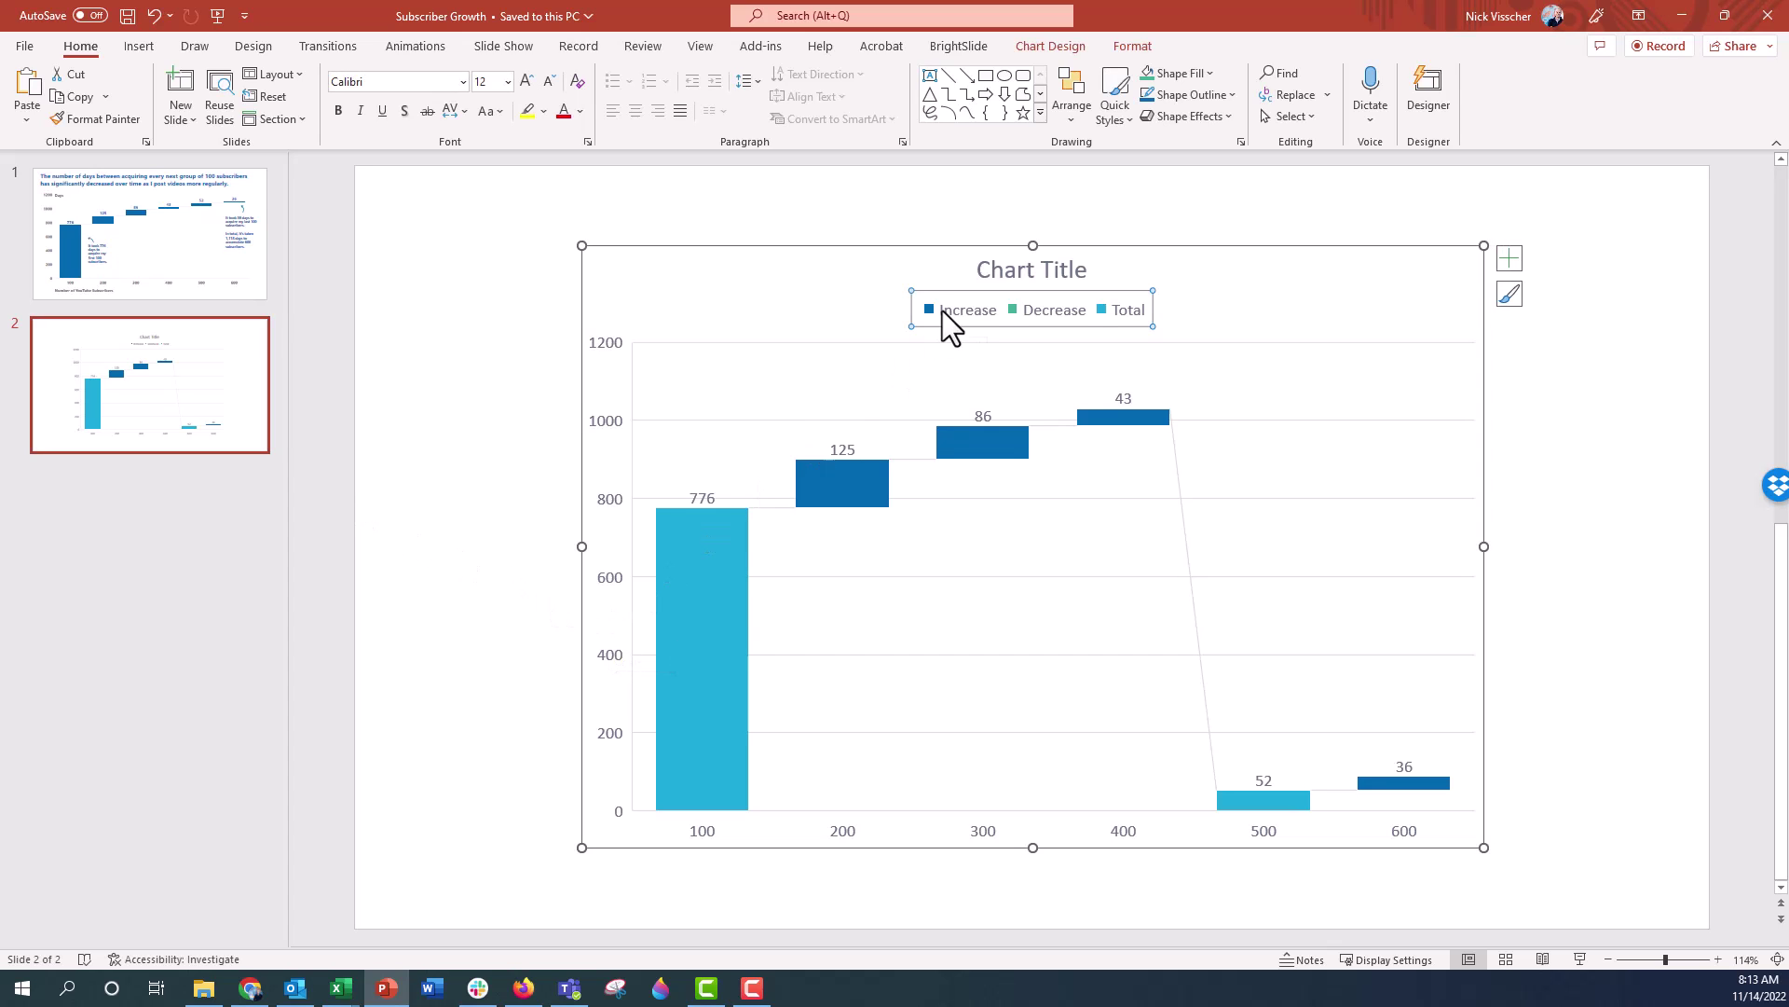
key("Delete")
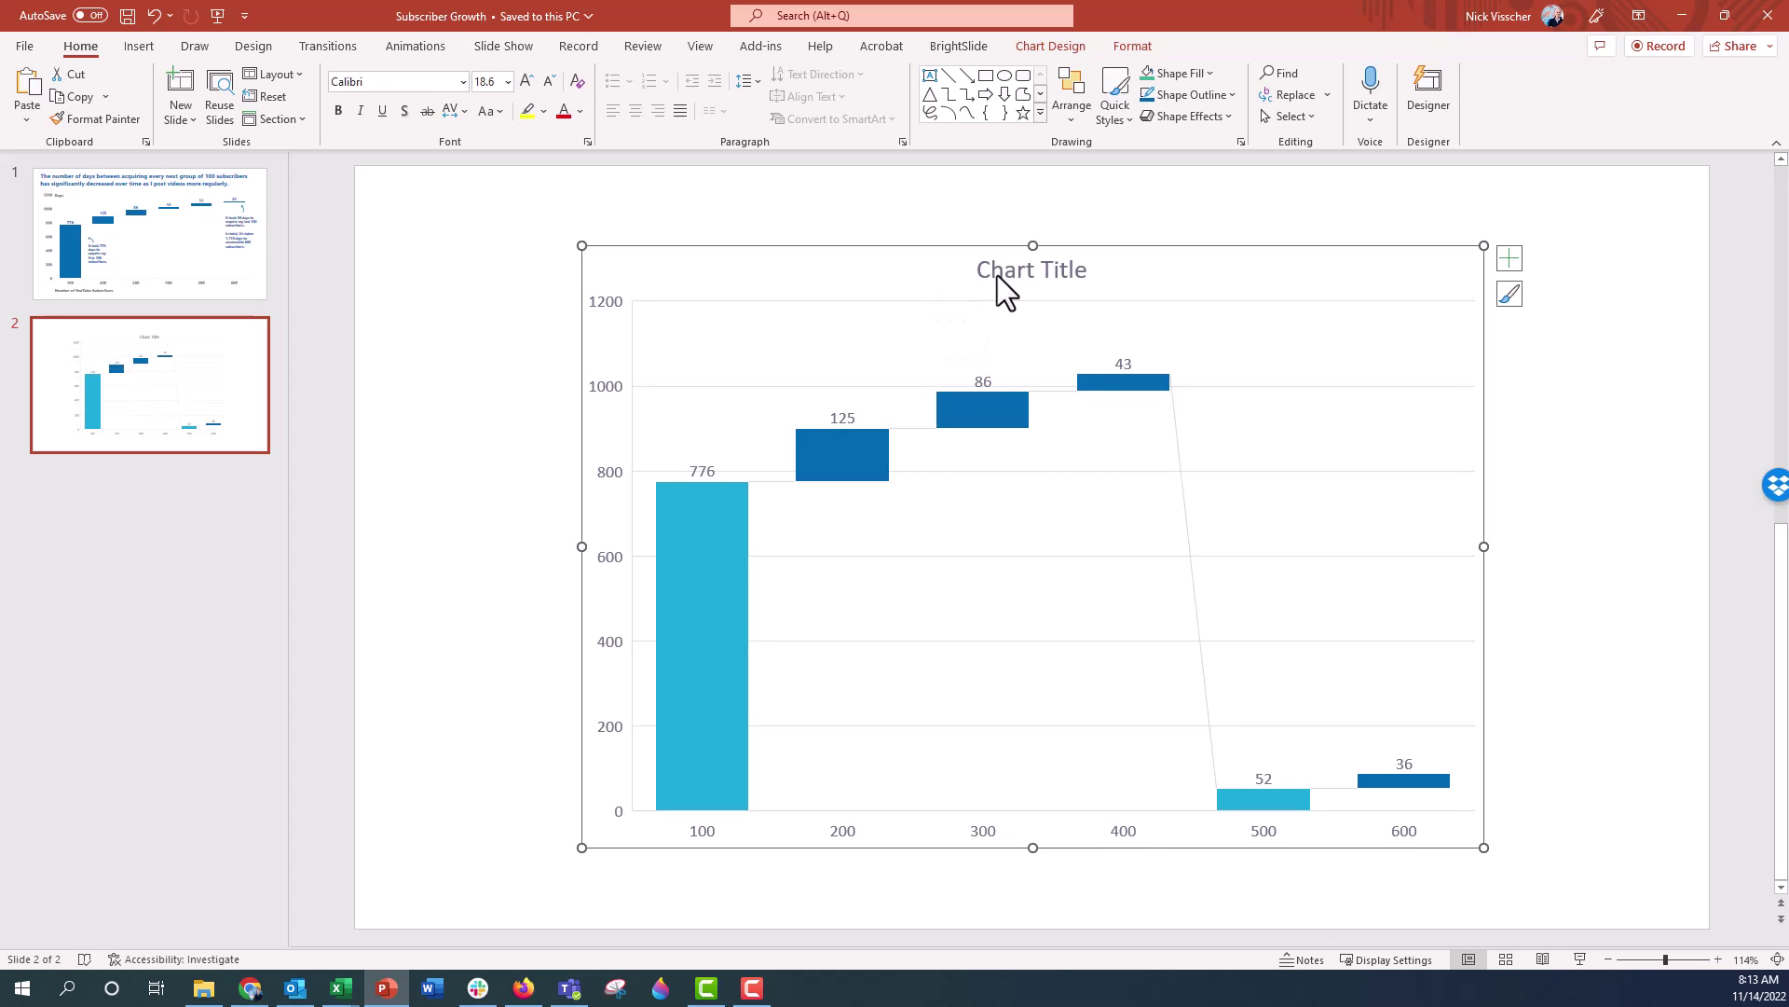
left_click(499, 488)
left_click(1001, 273)
key("Delete")
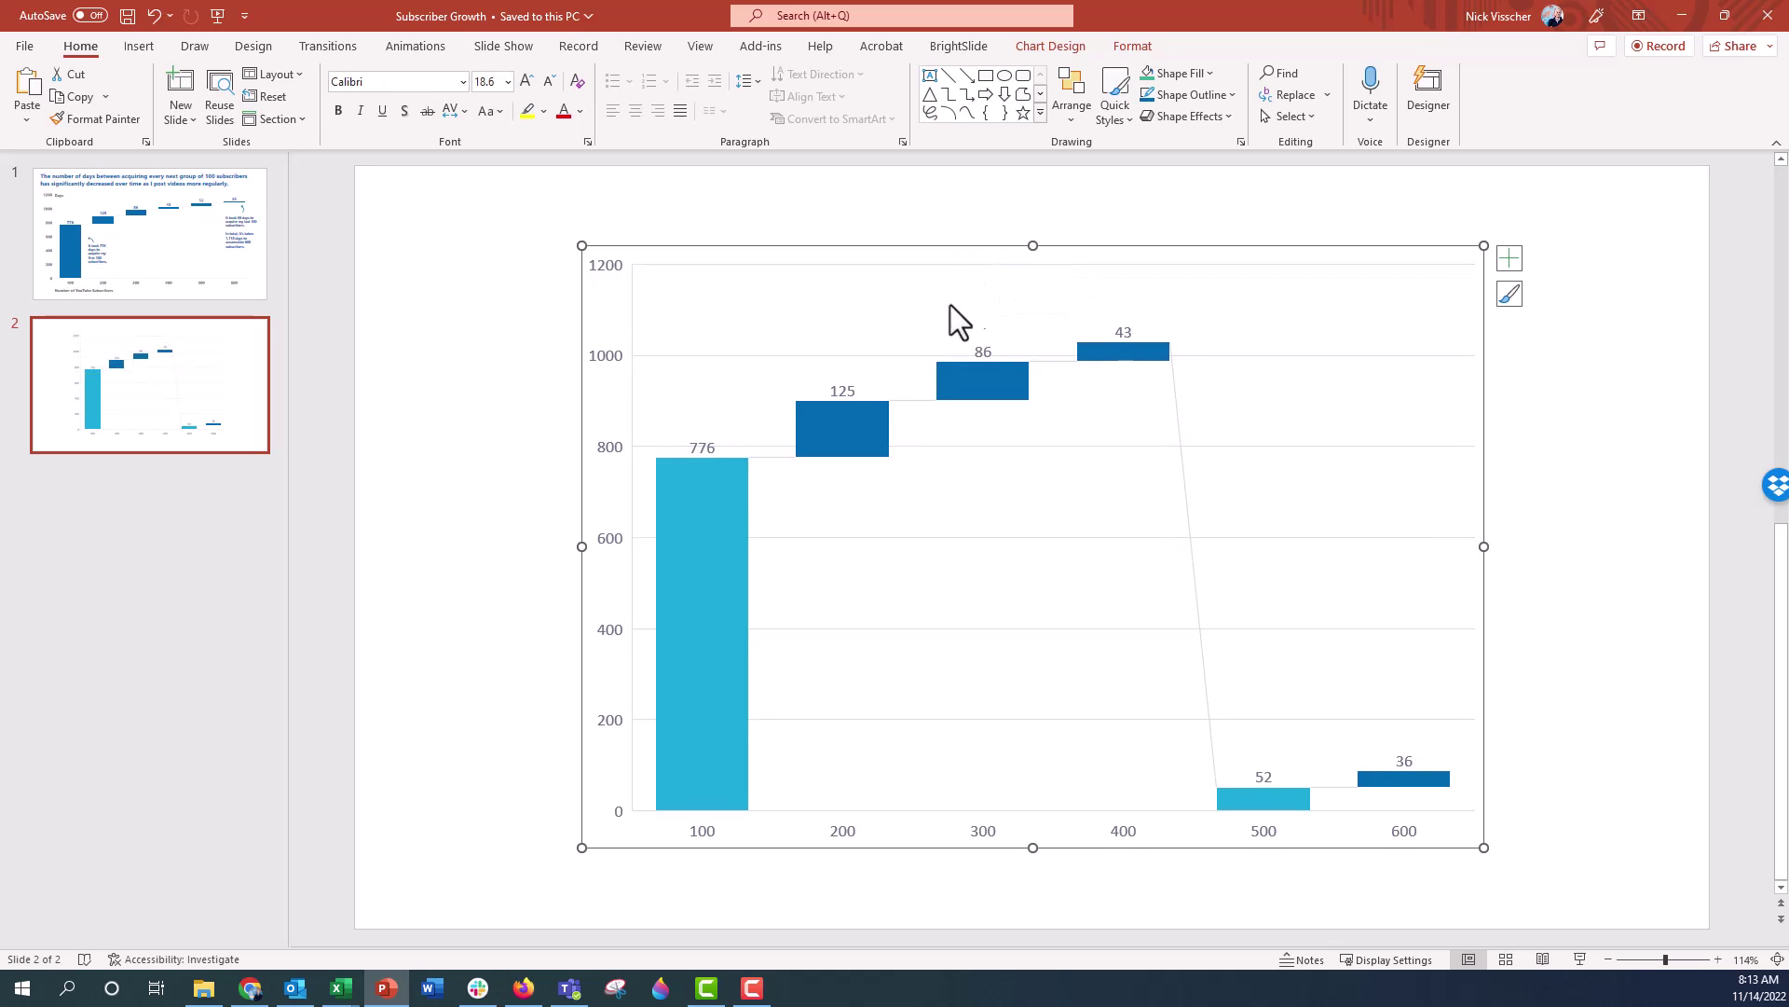
left_click_drag(583, 546, 441, 553)
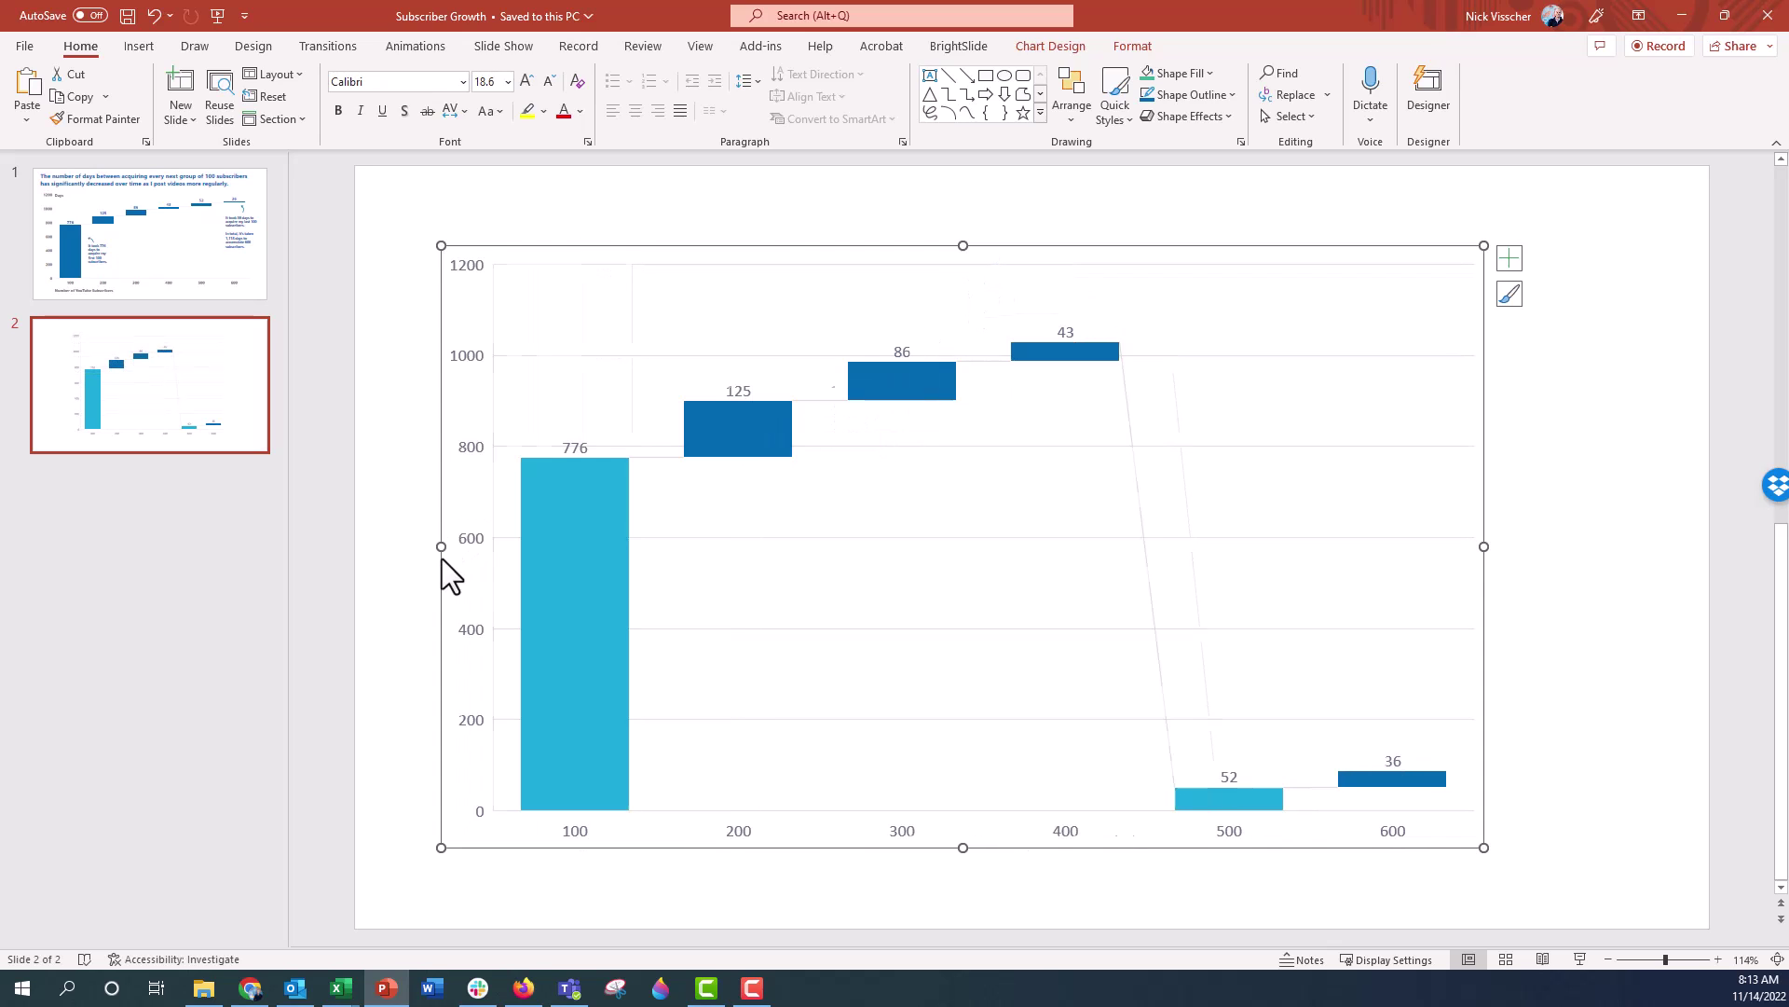
left_click_drag(1484, 545, 1653, 564)
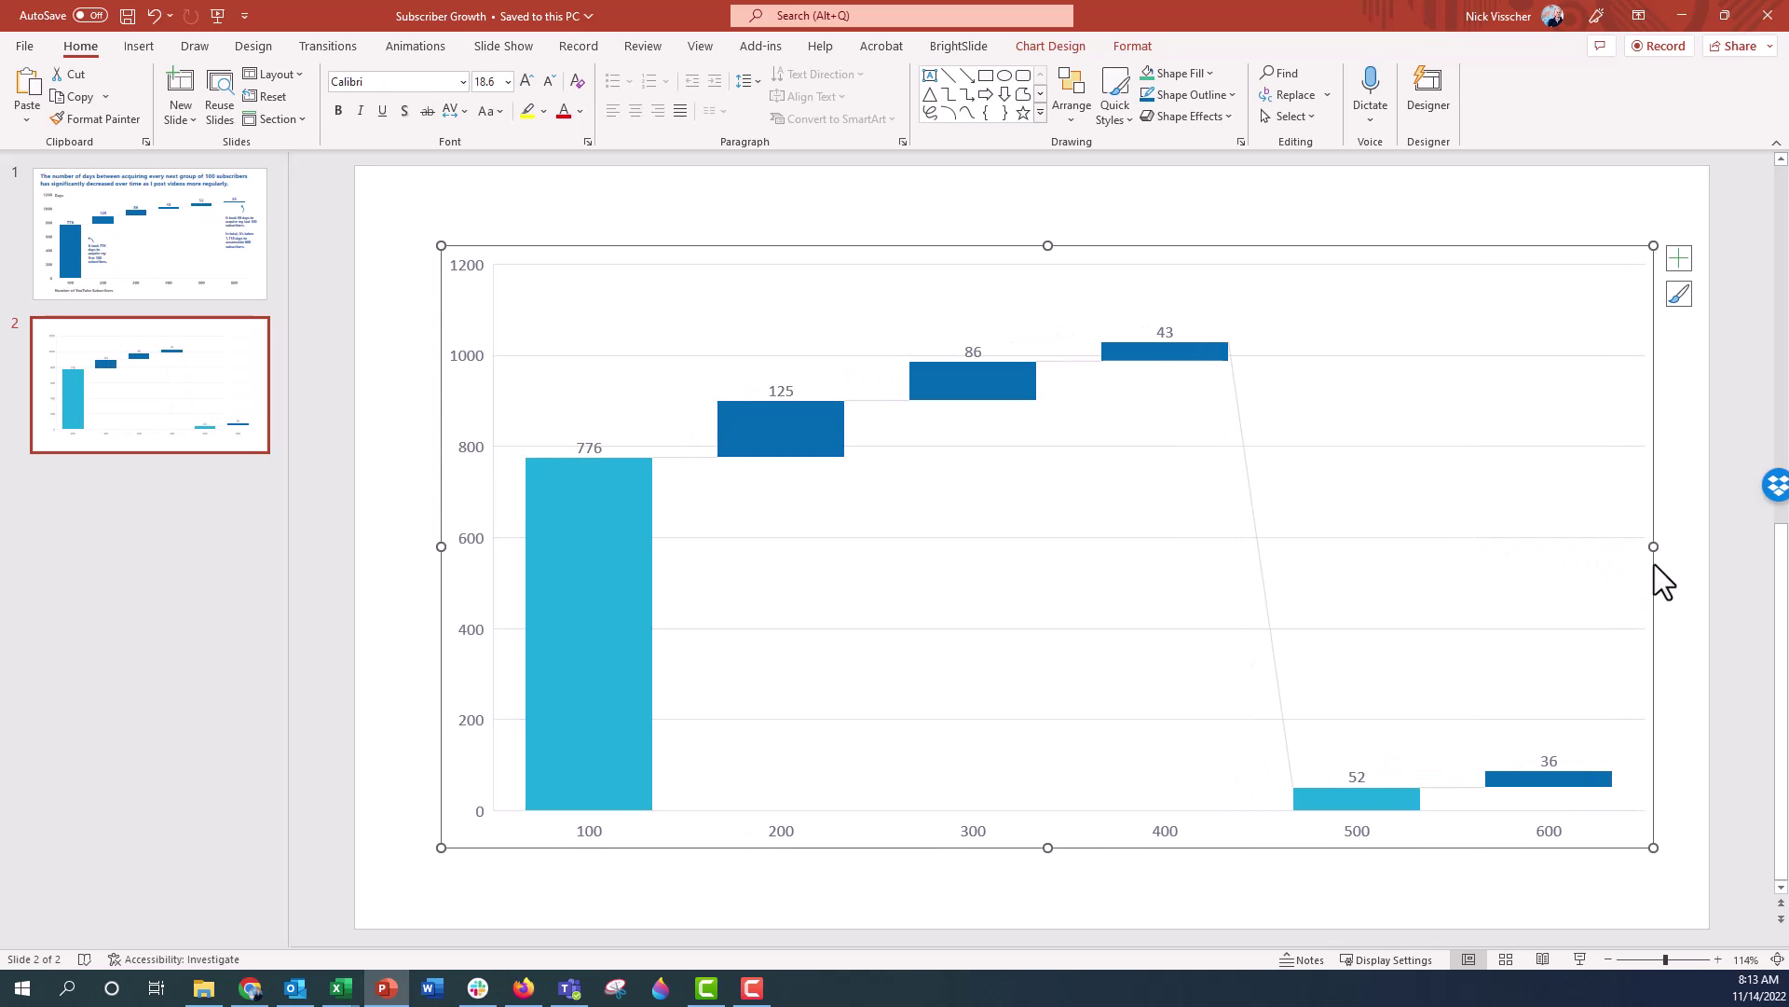
Clear the total setting on the 100 bar
left_click(627, 520)
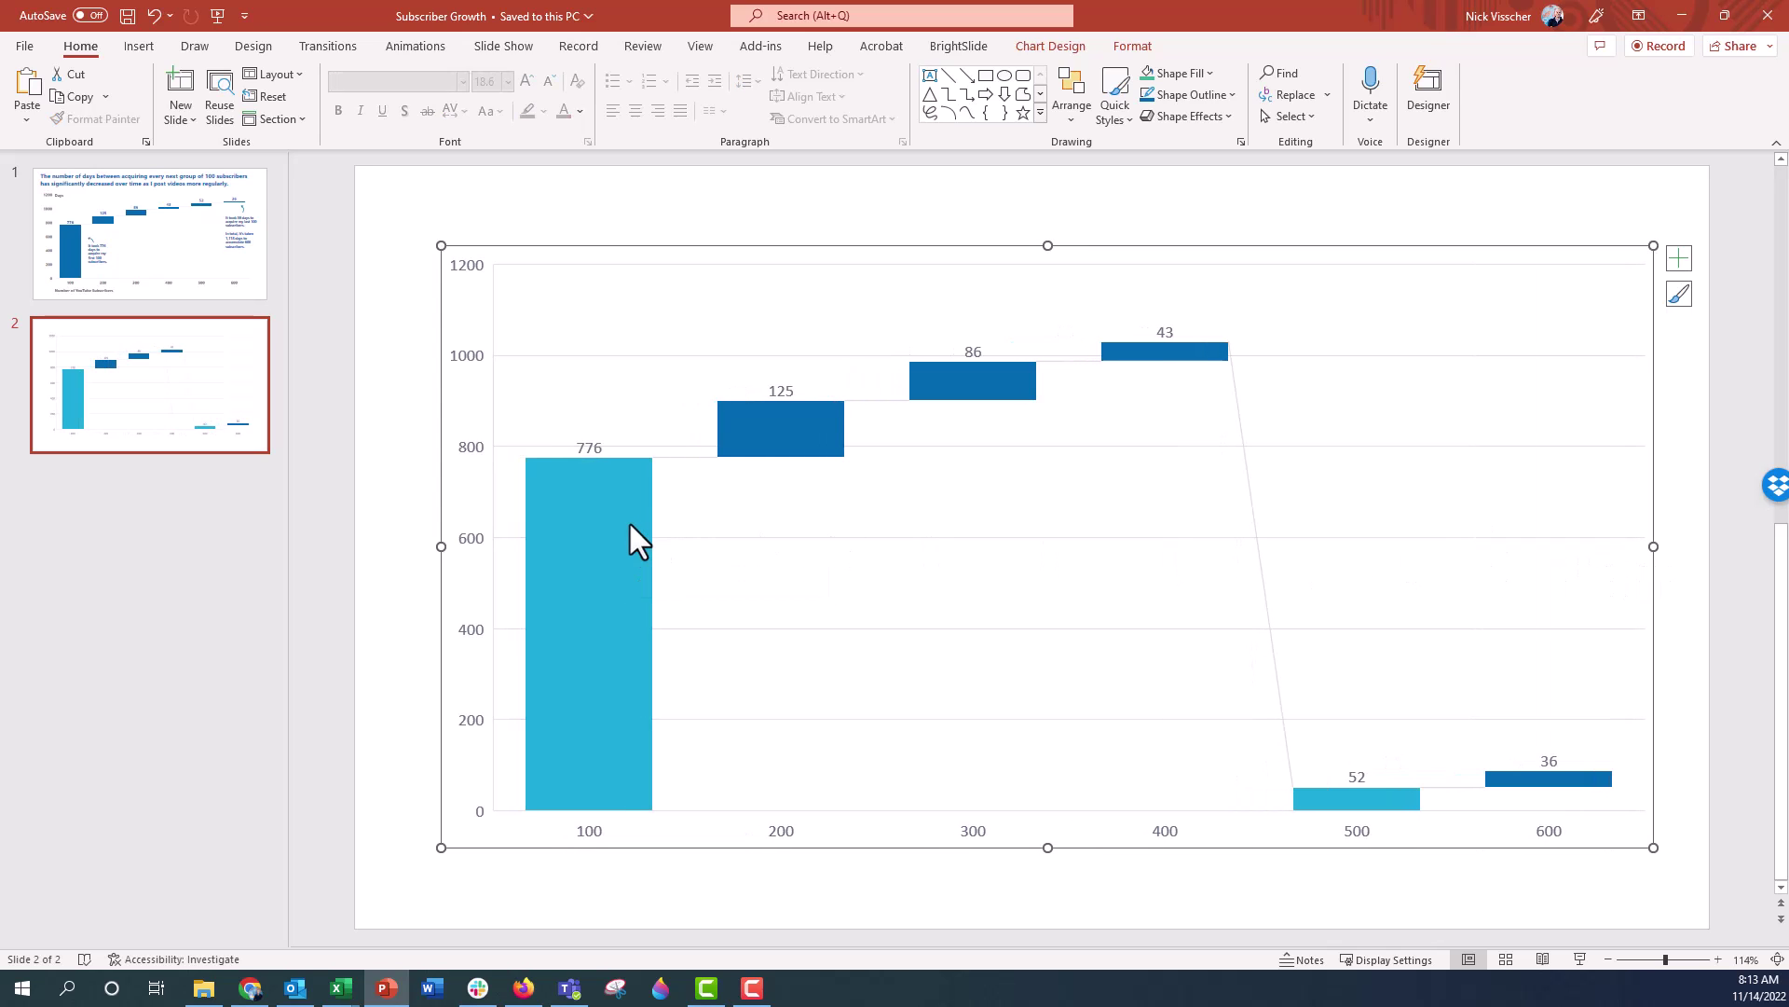
left_click(630, 520)
left_click(1596, 782)
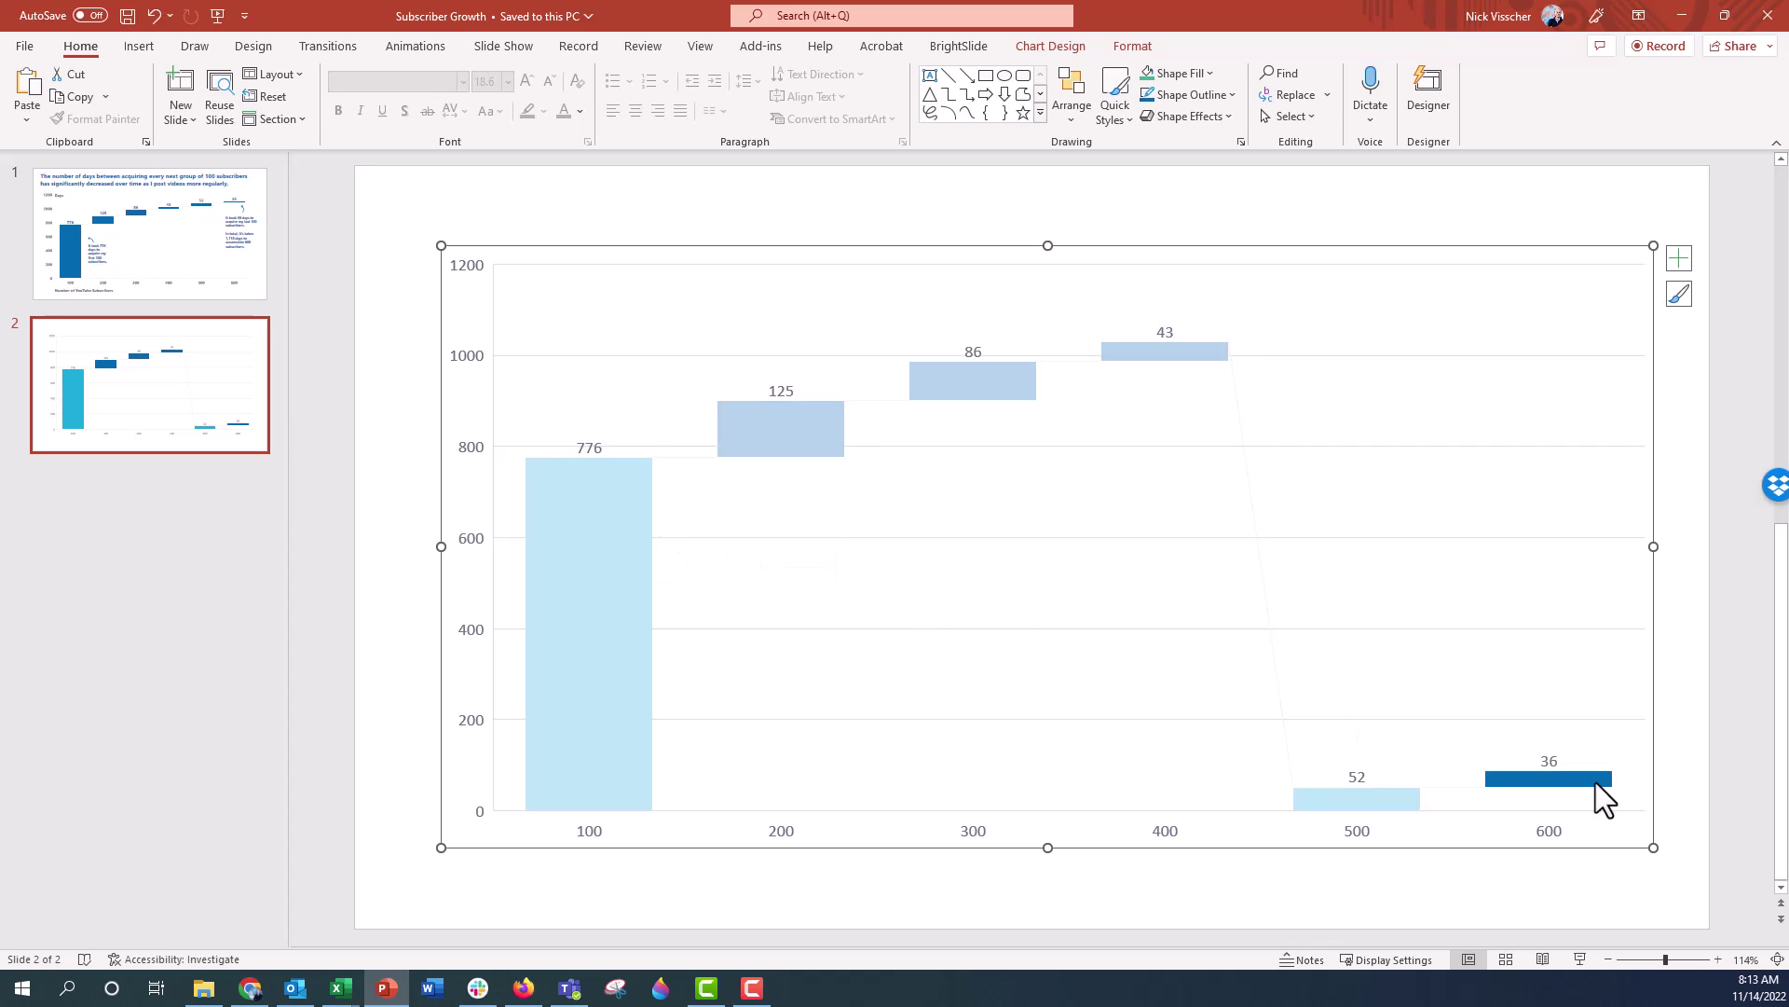
left_click(590, 511)
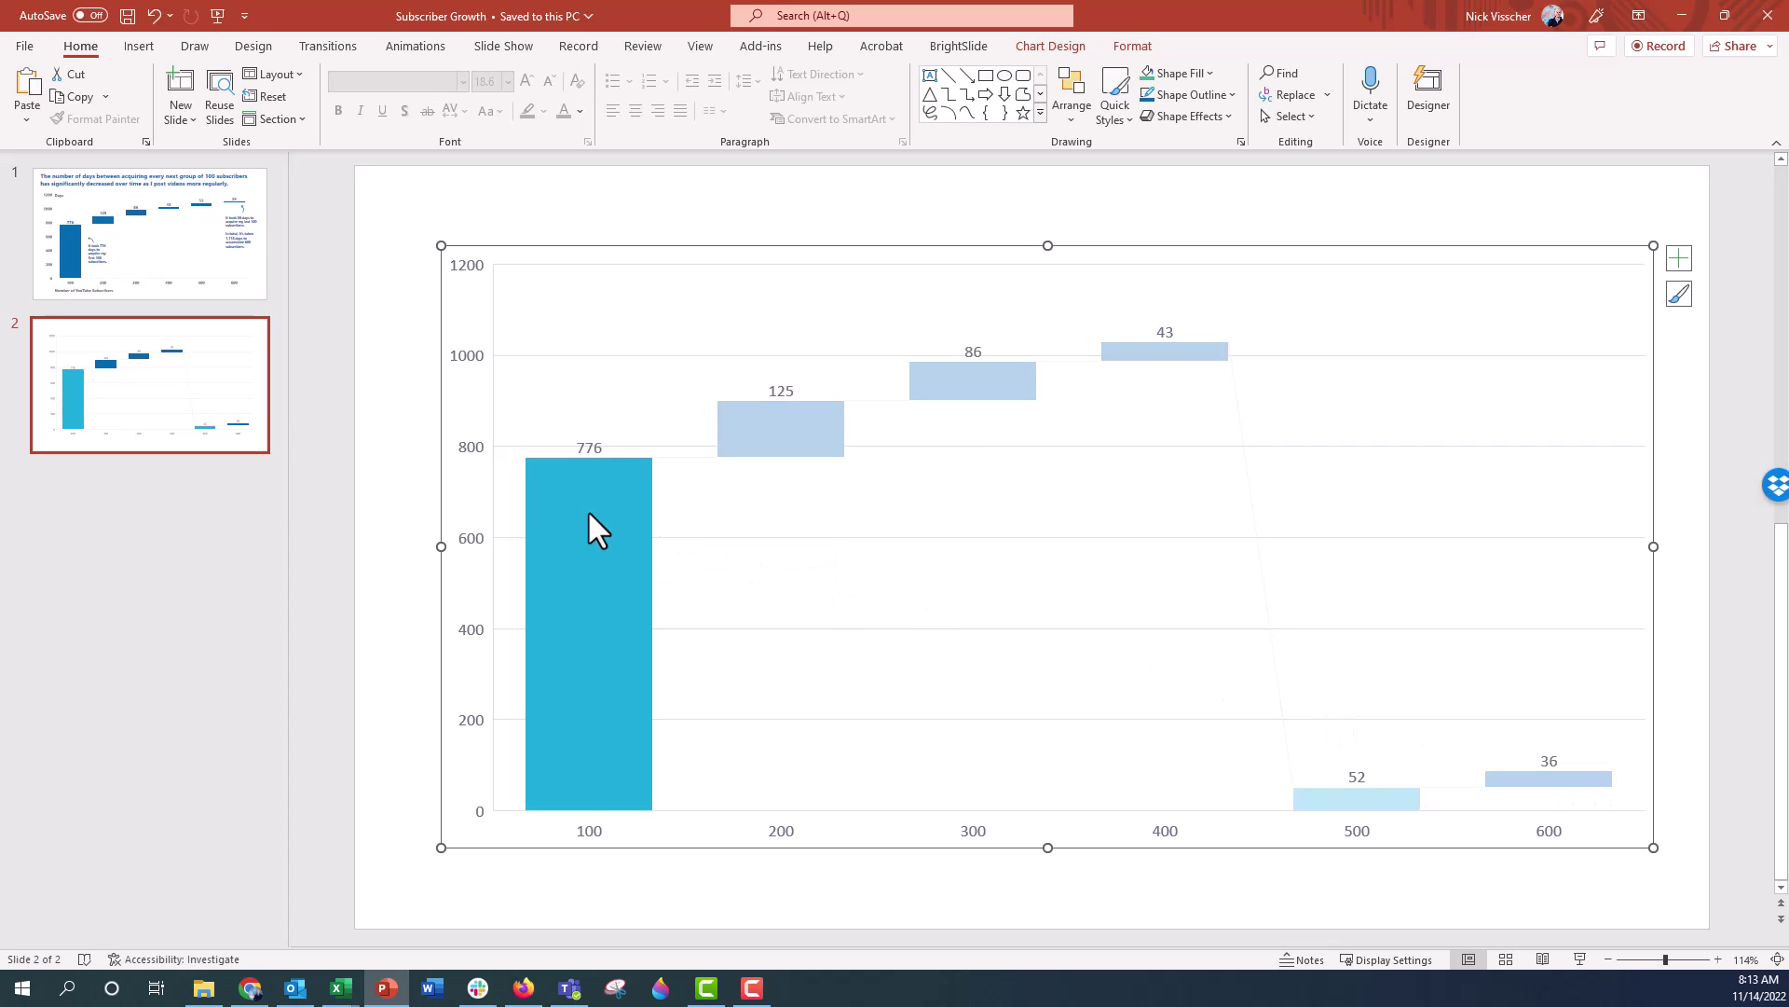
mouse_move(611, 559)
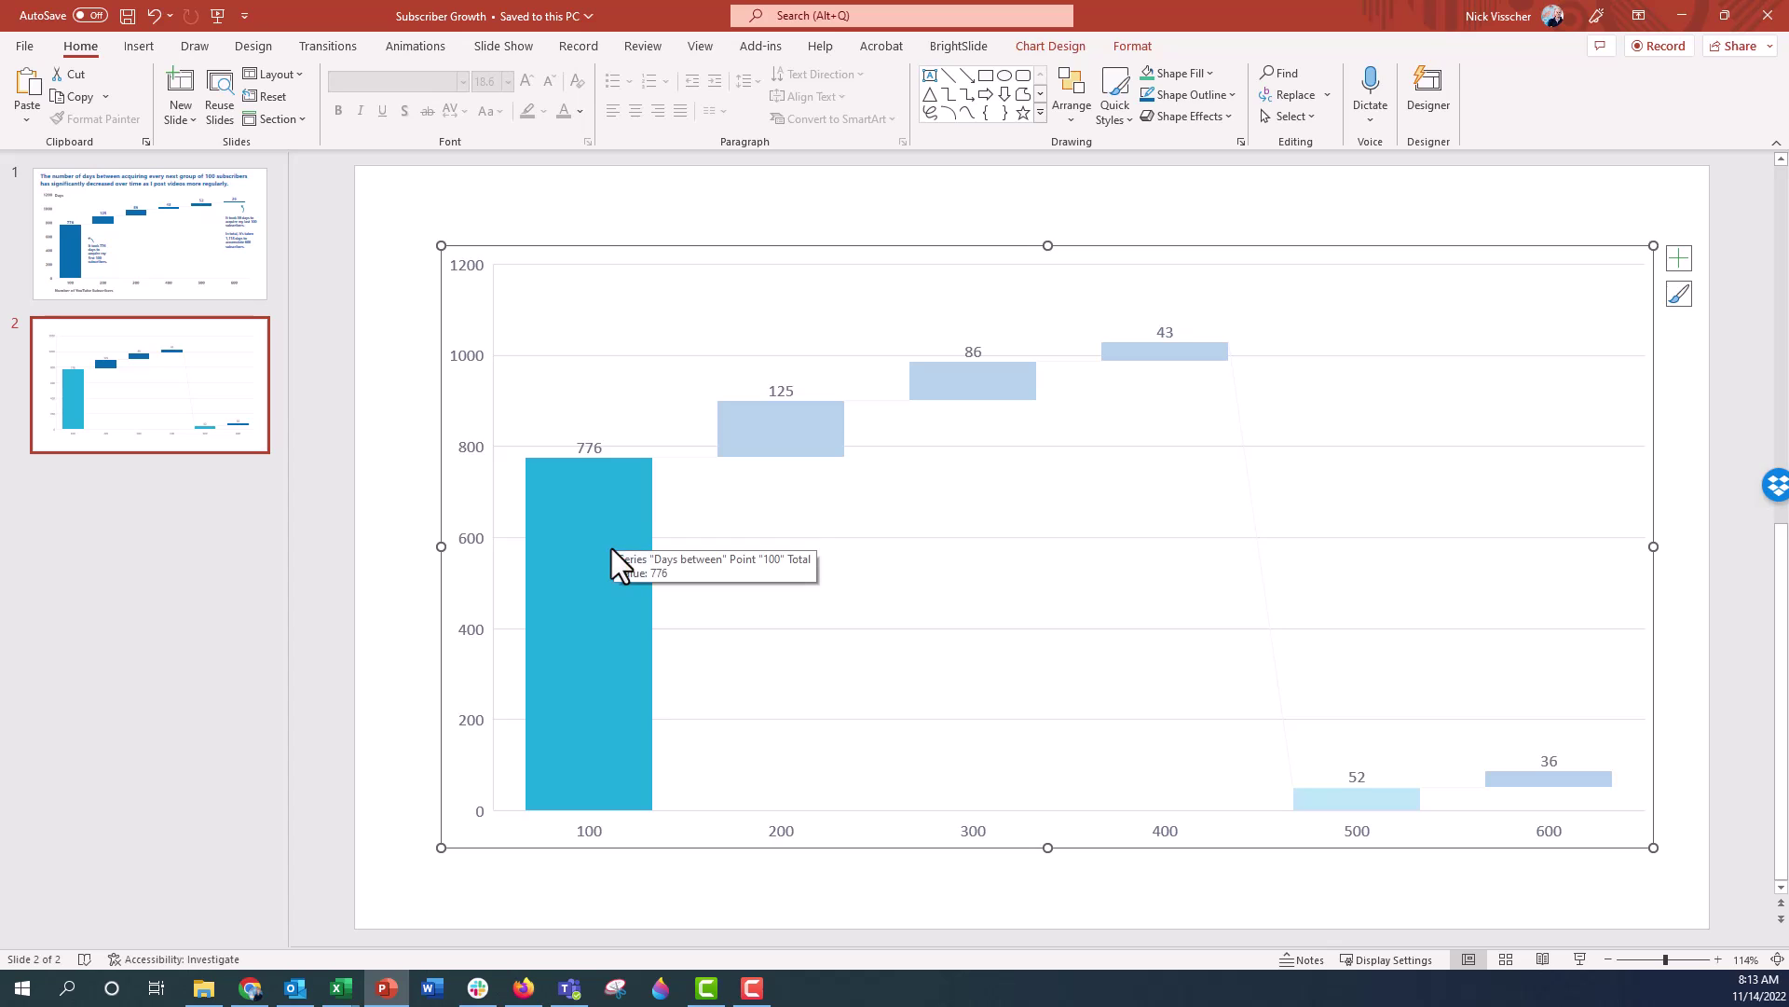
right_click(615, 499)
key("Down")
key("Down")
key("Down")
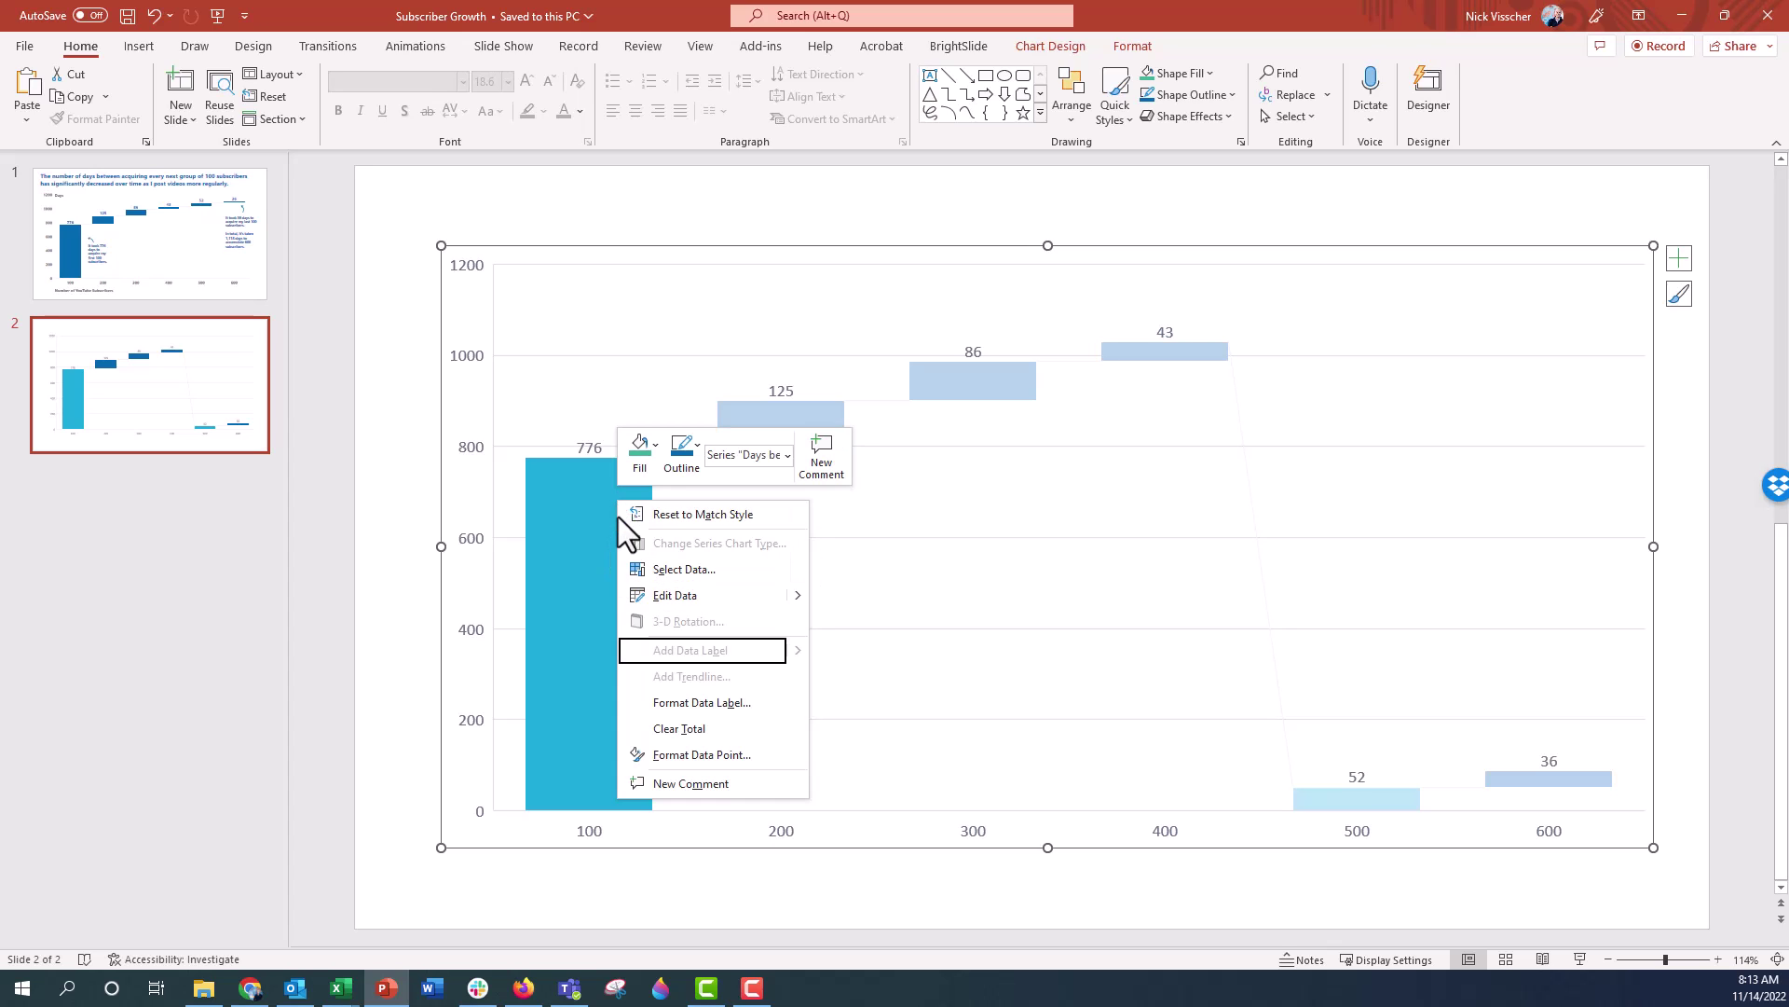
left_click(644, 728)
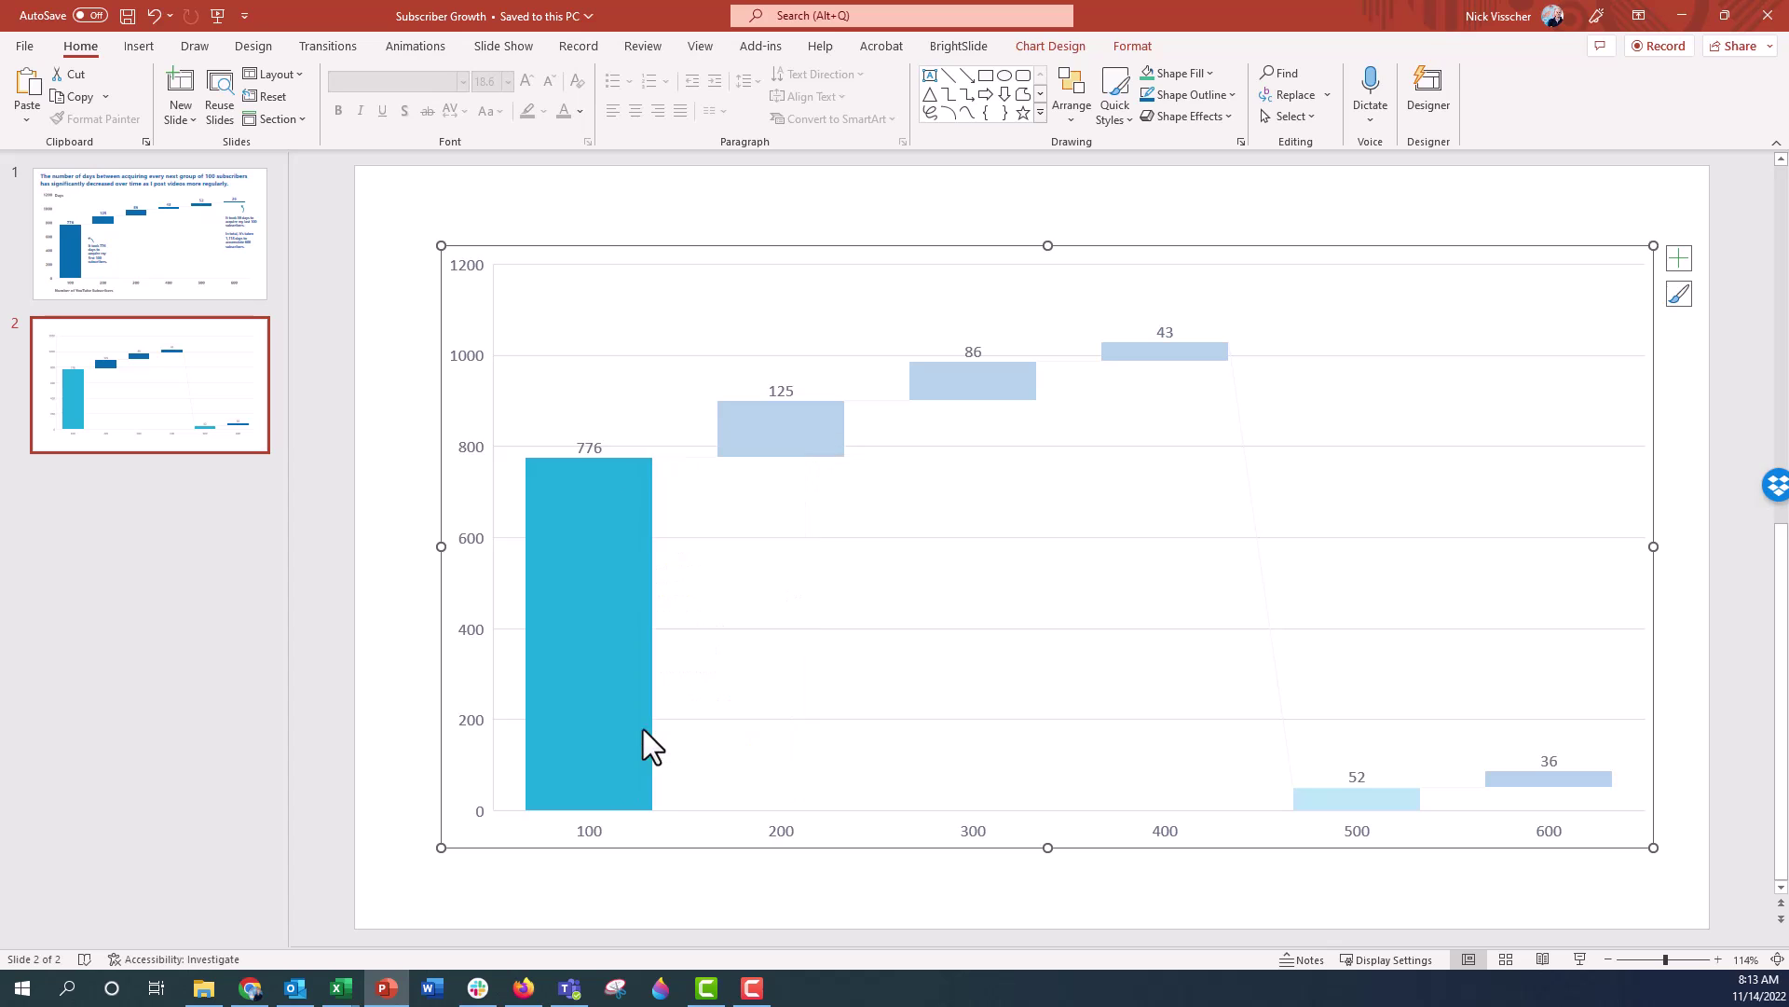
Clear the total on the 500 bar so all six bars step upward
left_click(1338, 787)
right_click(1336, 794)
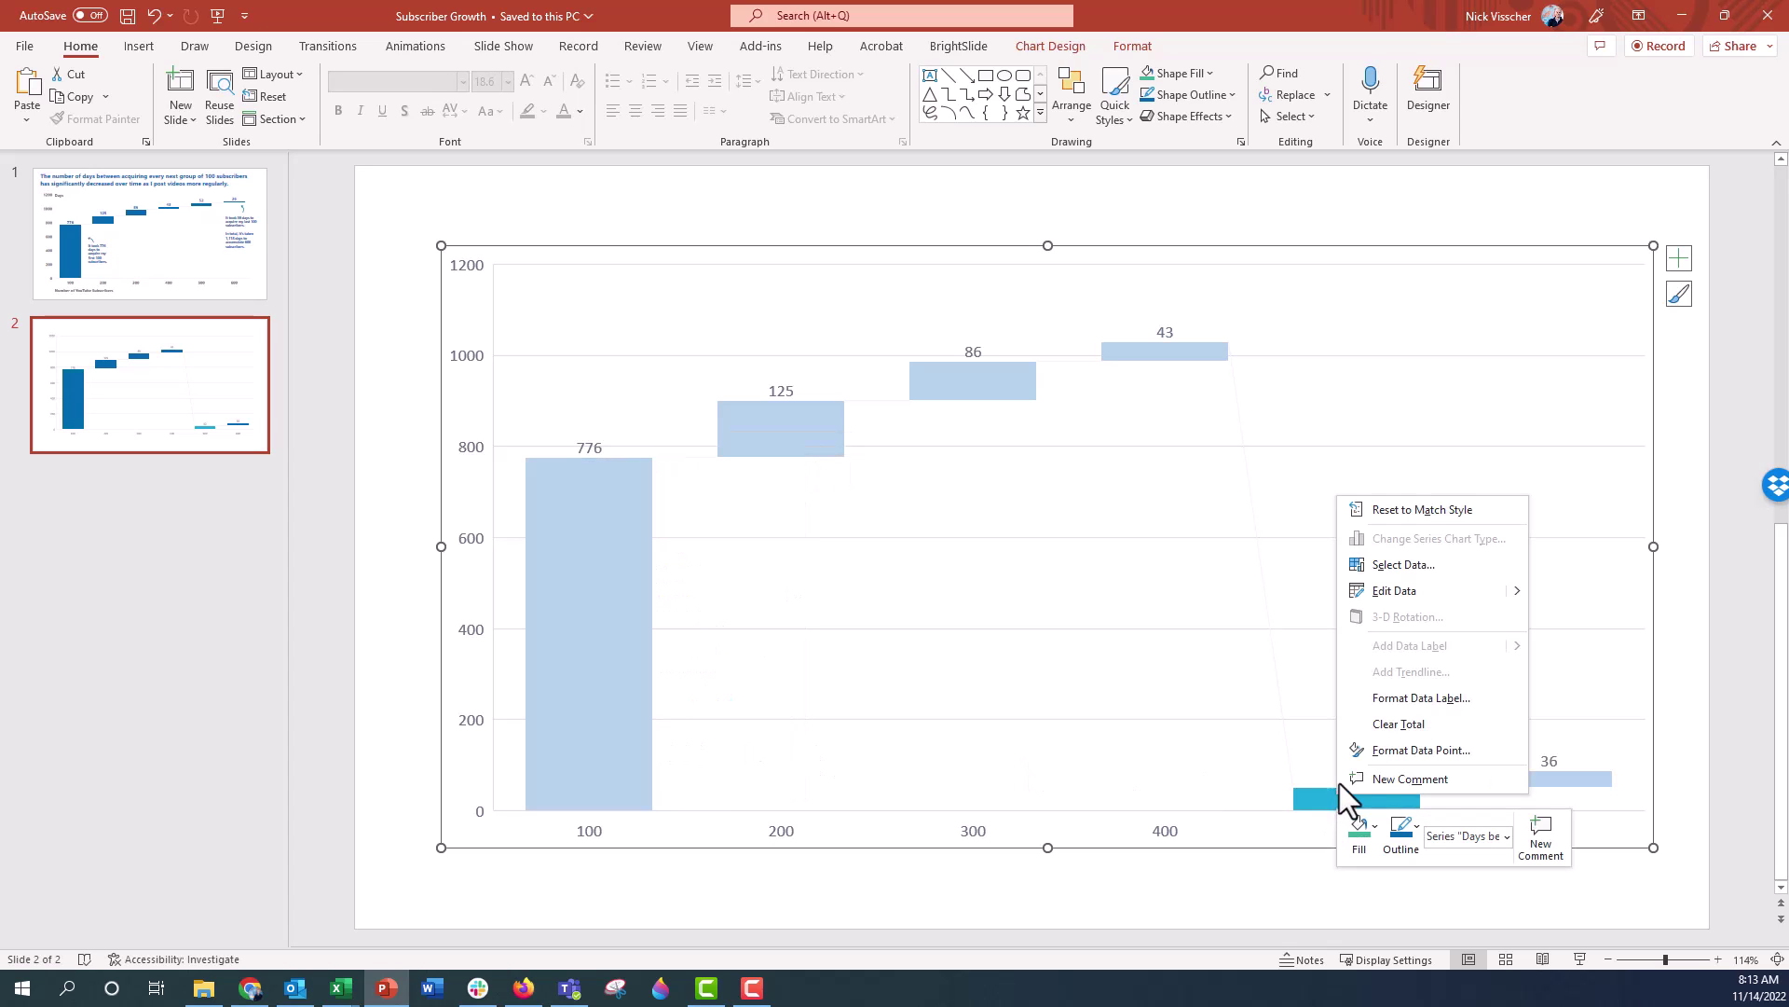
left_click(1358, 725)
left_click(637, 219)
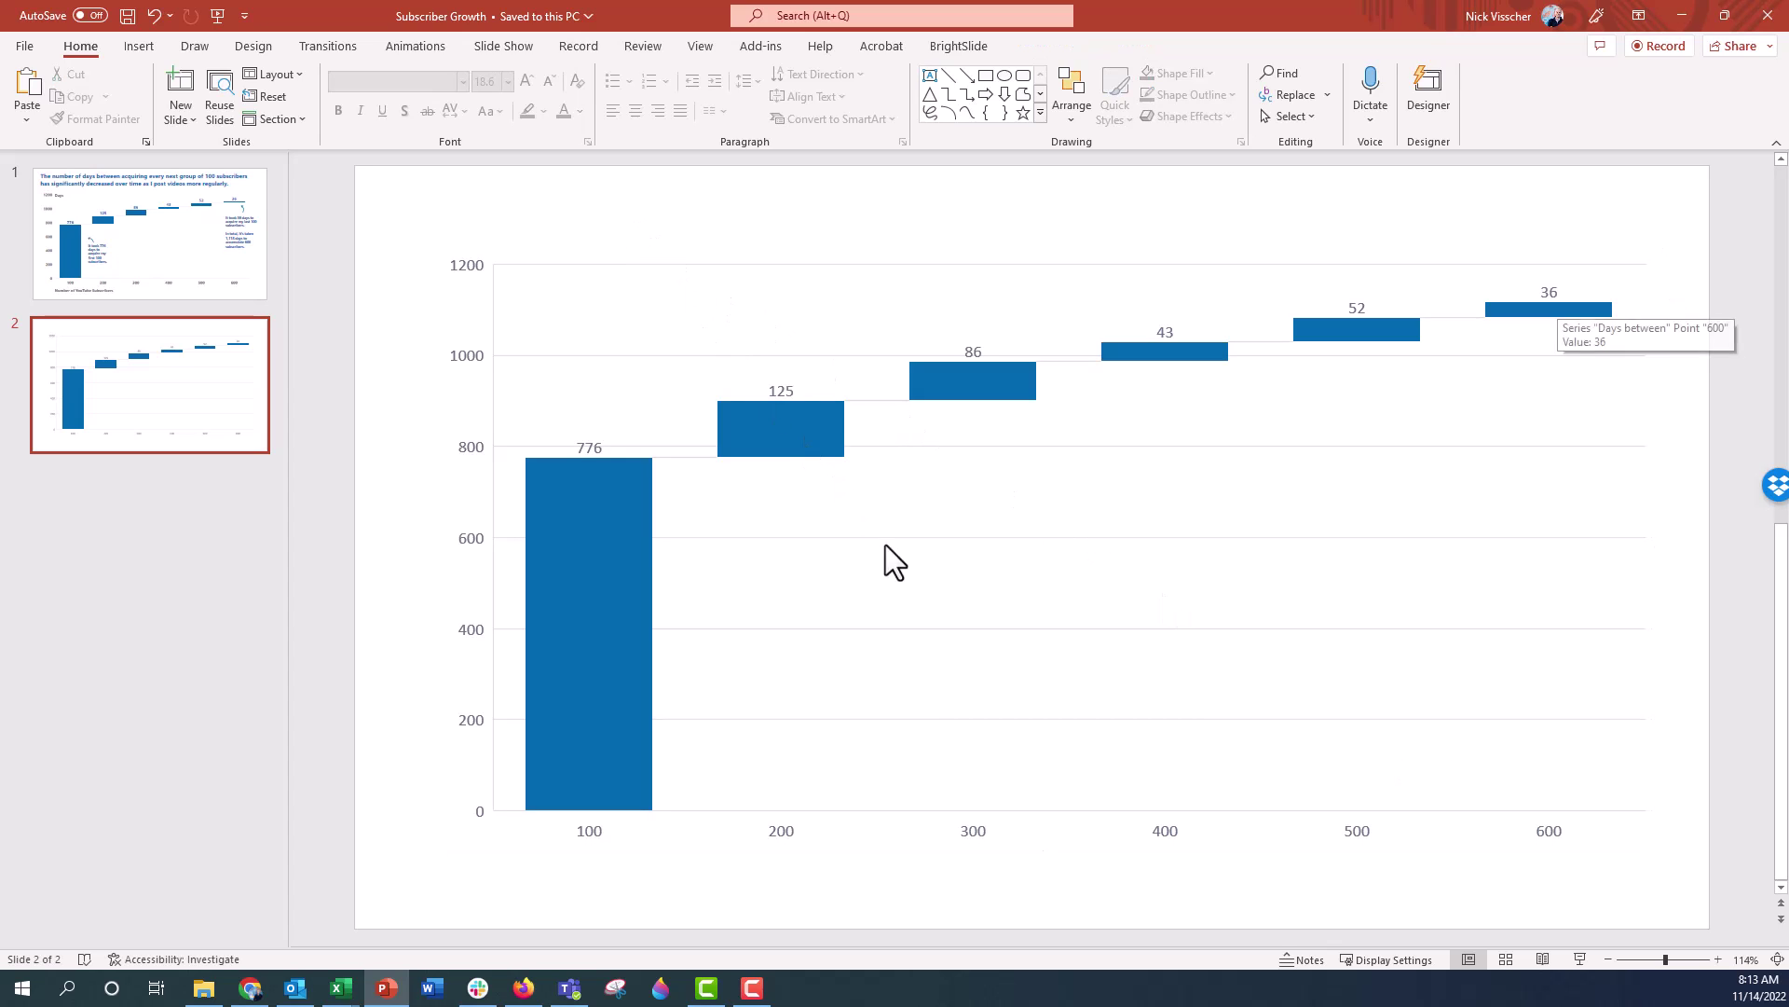
Shrink the chart's plot area down from the top
left_click(910, 576)
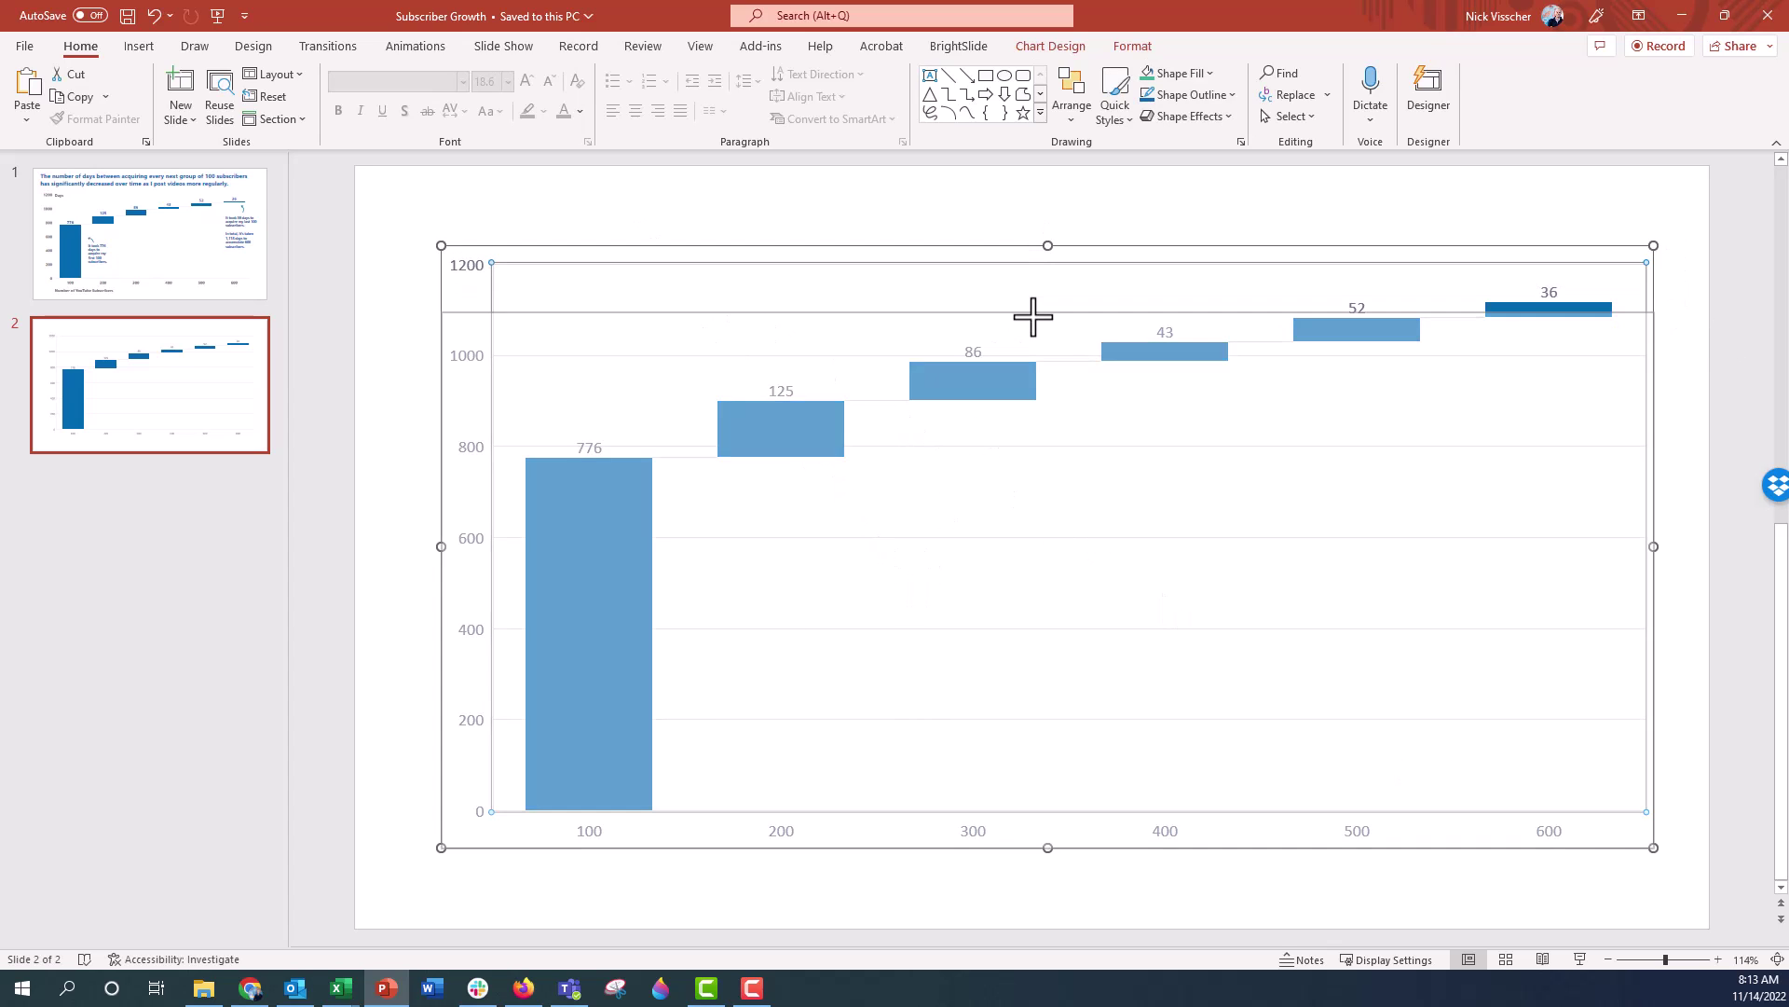
left_click_drag(1047, 248, 1031, 313)
left_click(435, 578)
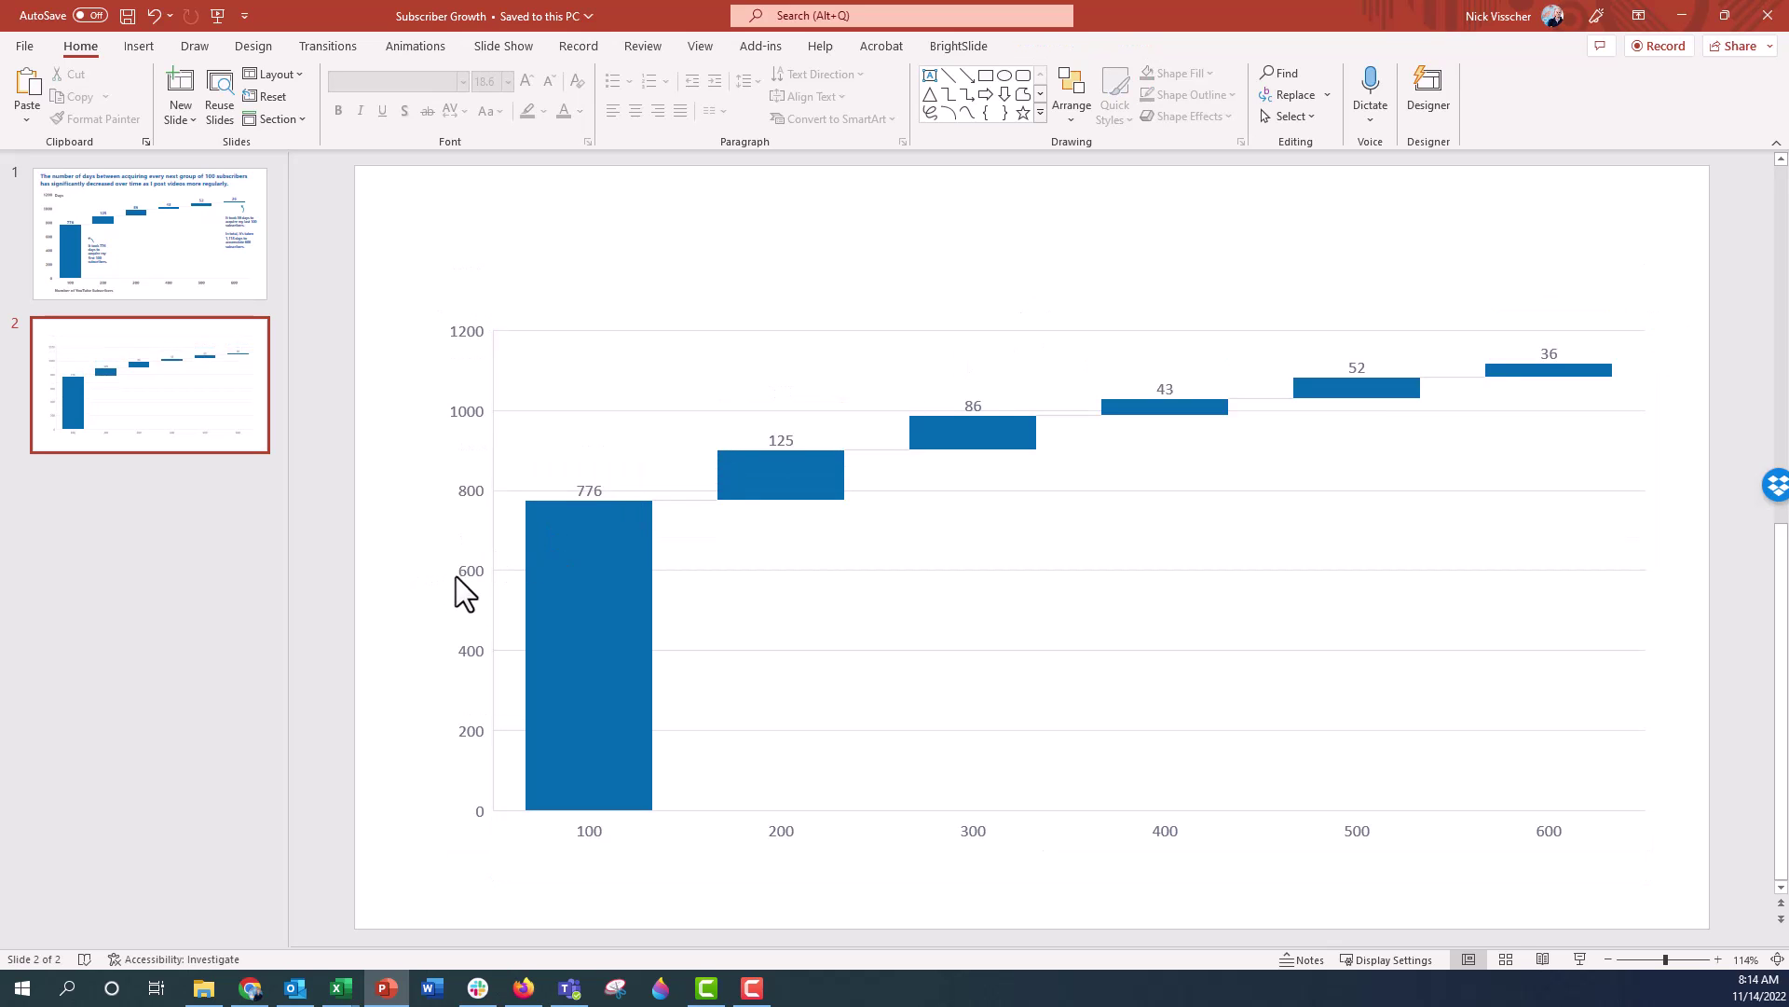
Set the vertical axis line to No line in Format Axis
right_click(466, 575)
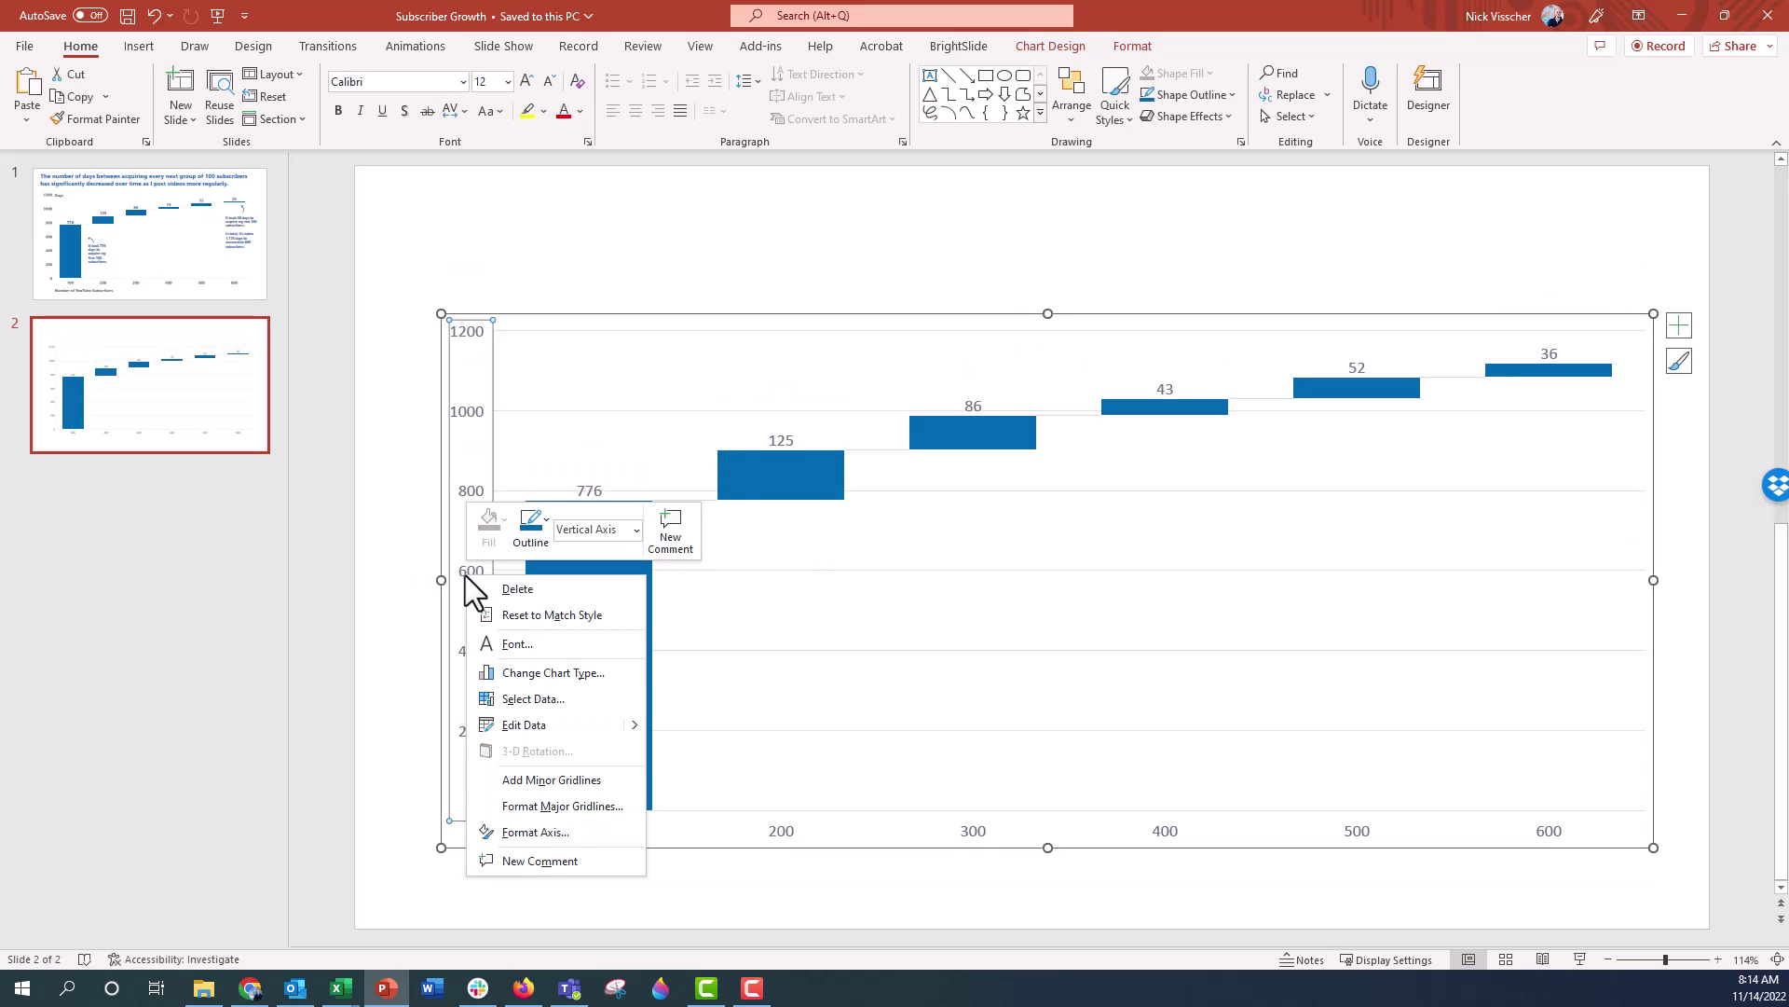
left_click(502, 833)
left_click(1559, 247)
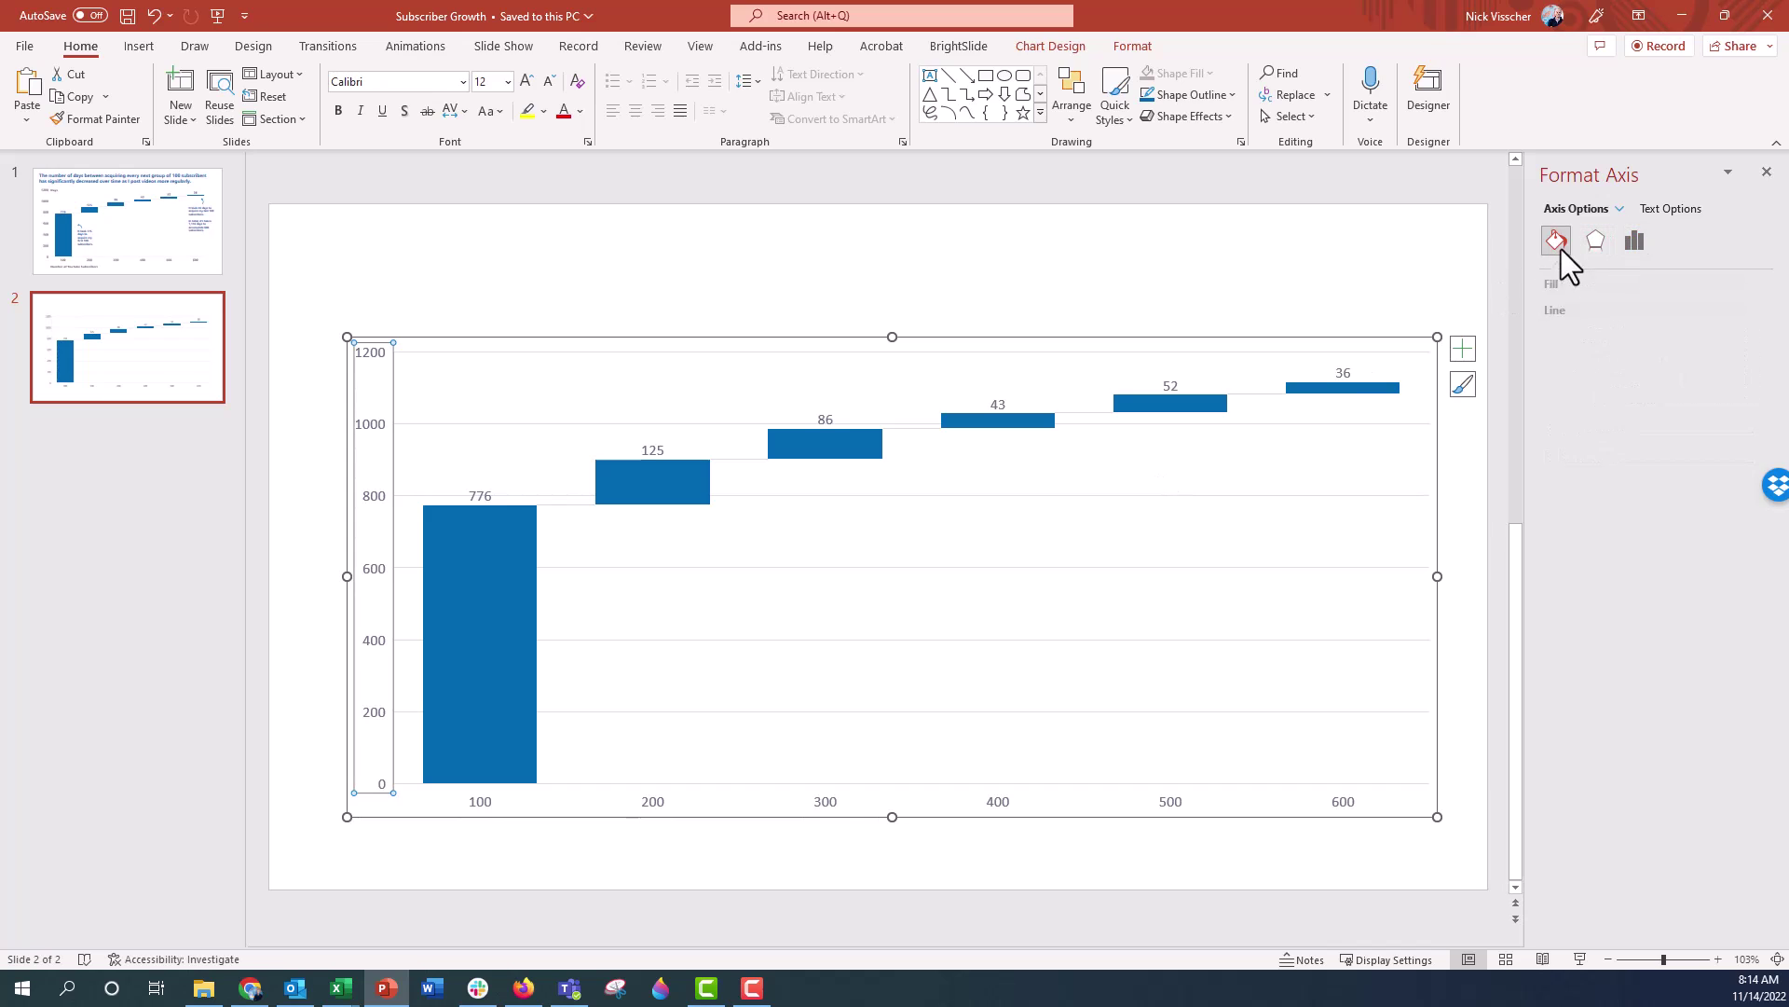
left_click(1554, 315)
left_click(1580, 337)
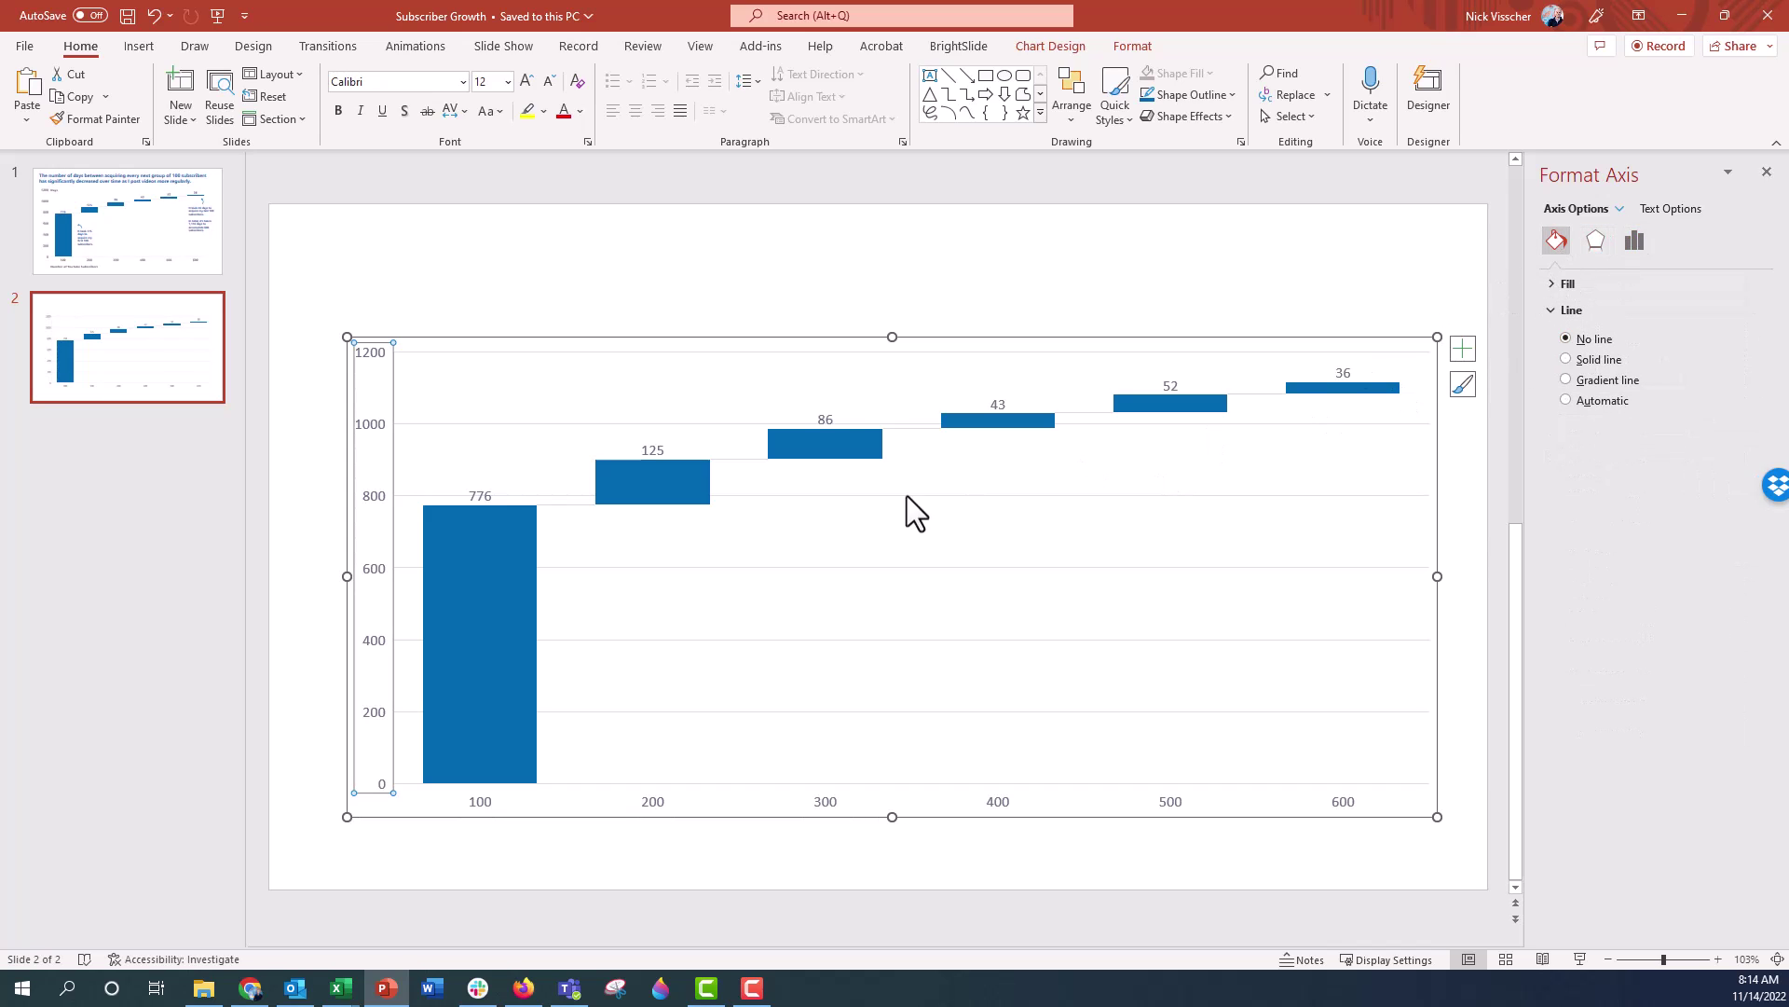
Delete the chart gridlines
left_click(602, 569)
key("Delete")
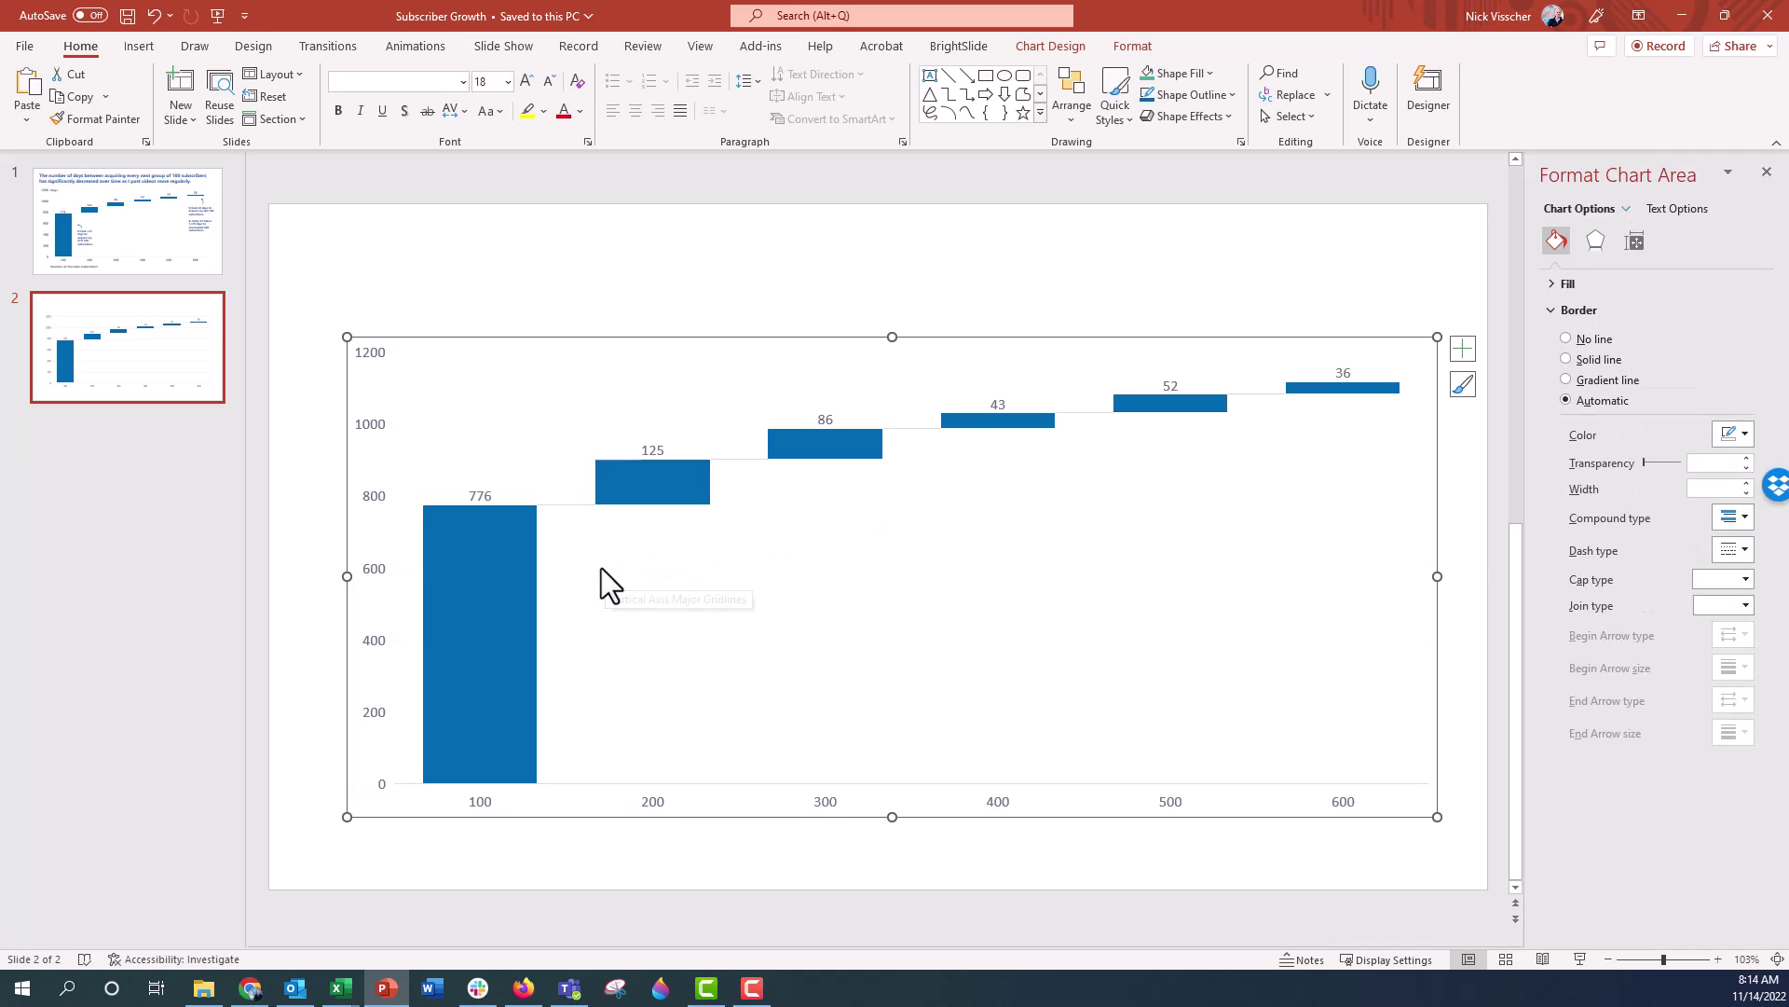
left_click(472, 492)
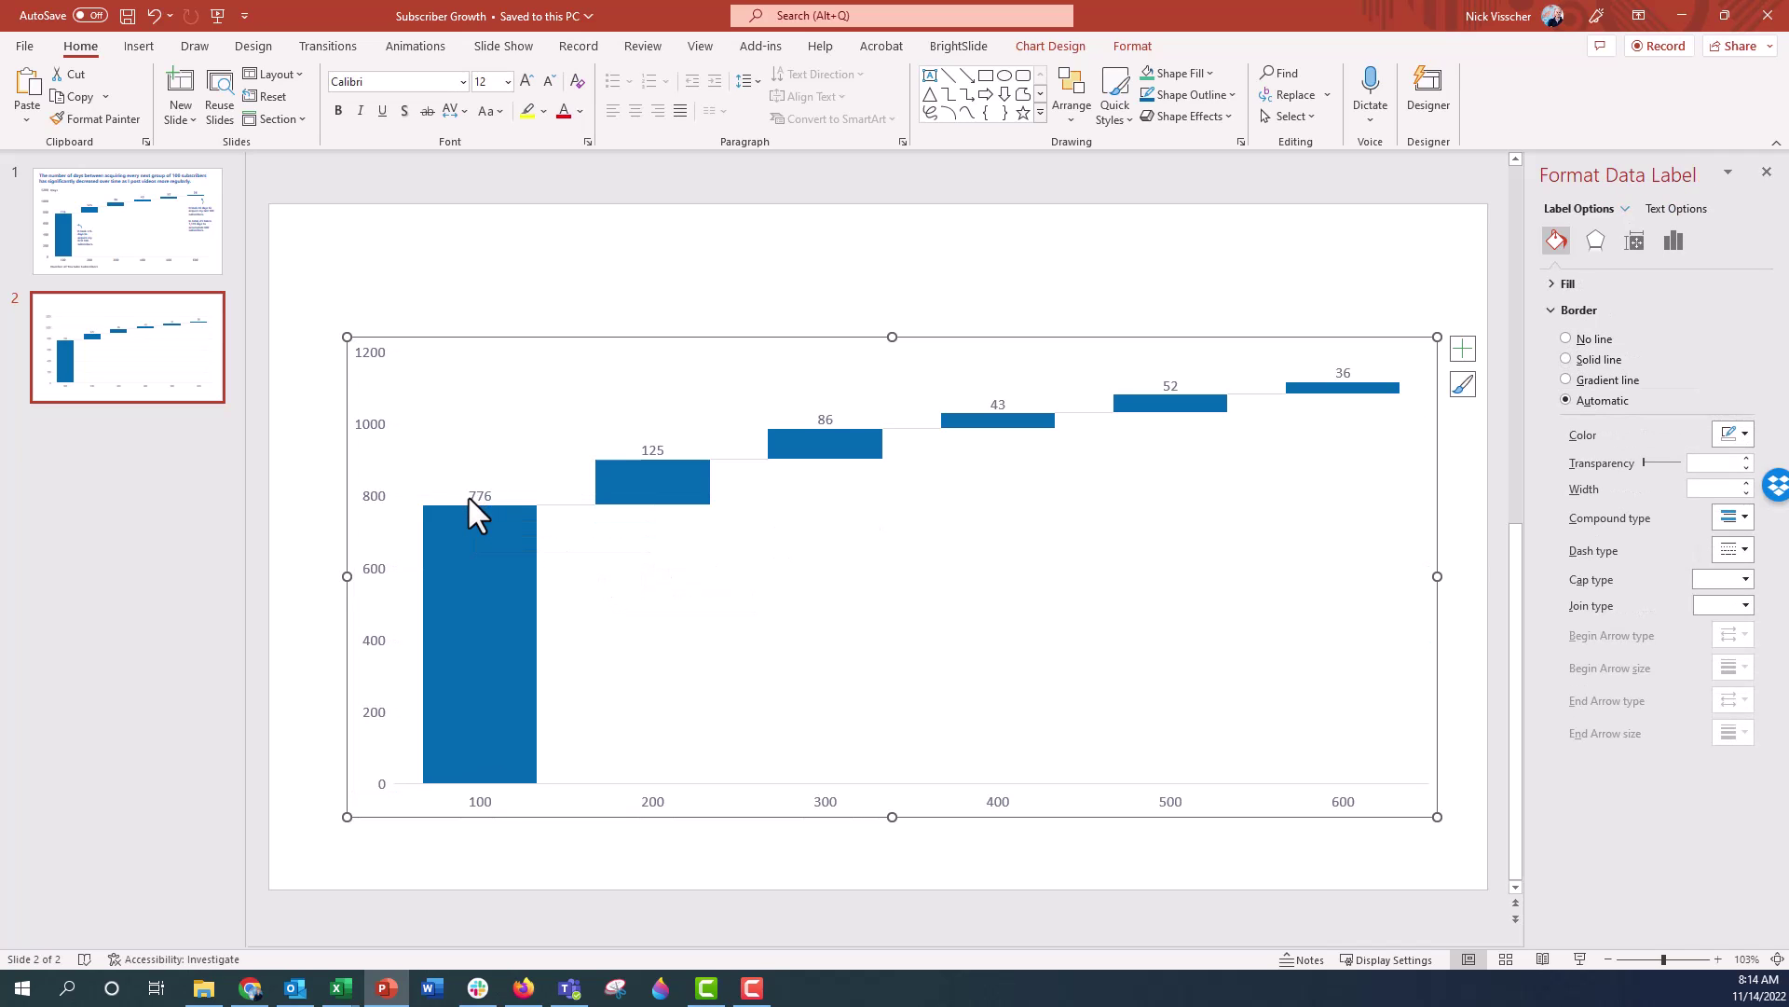
left_click(431, 315)
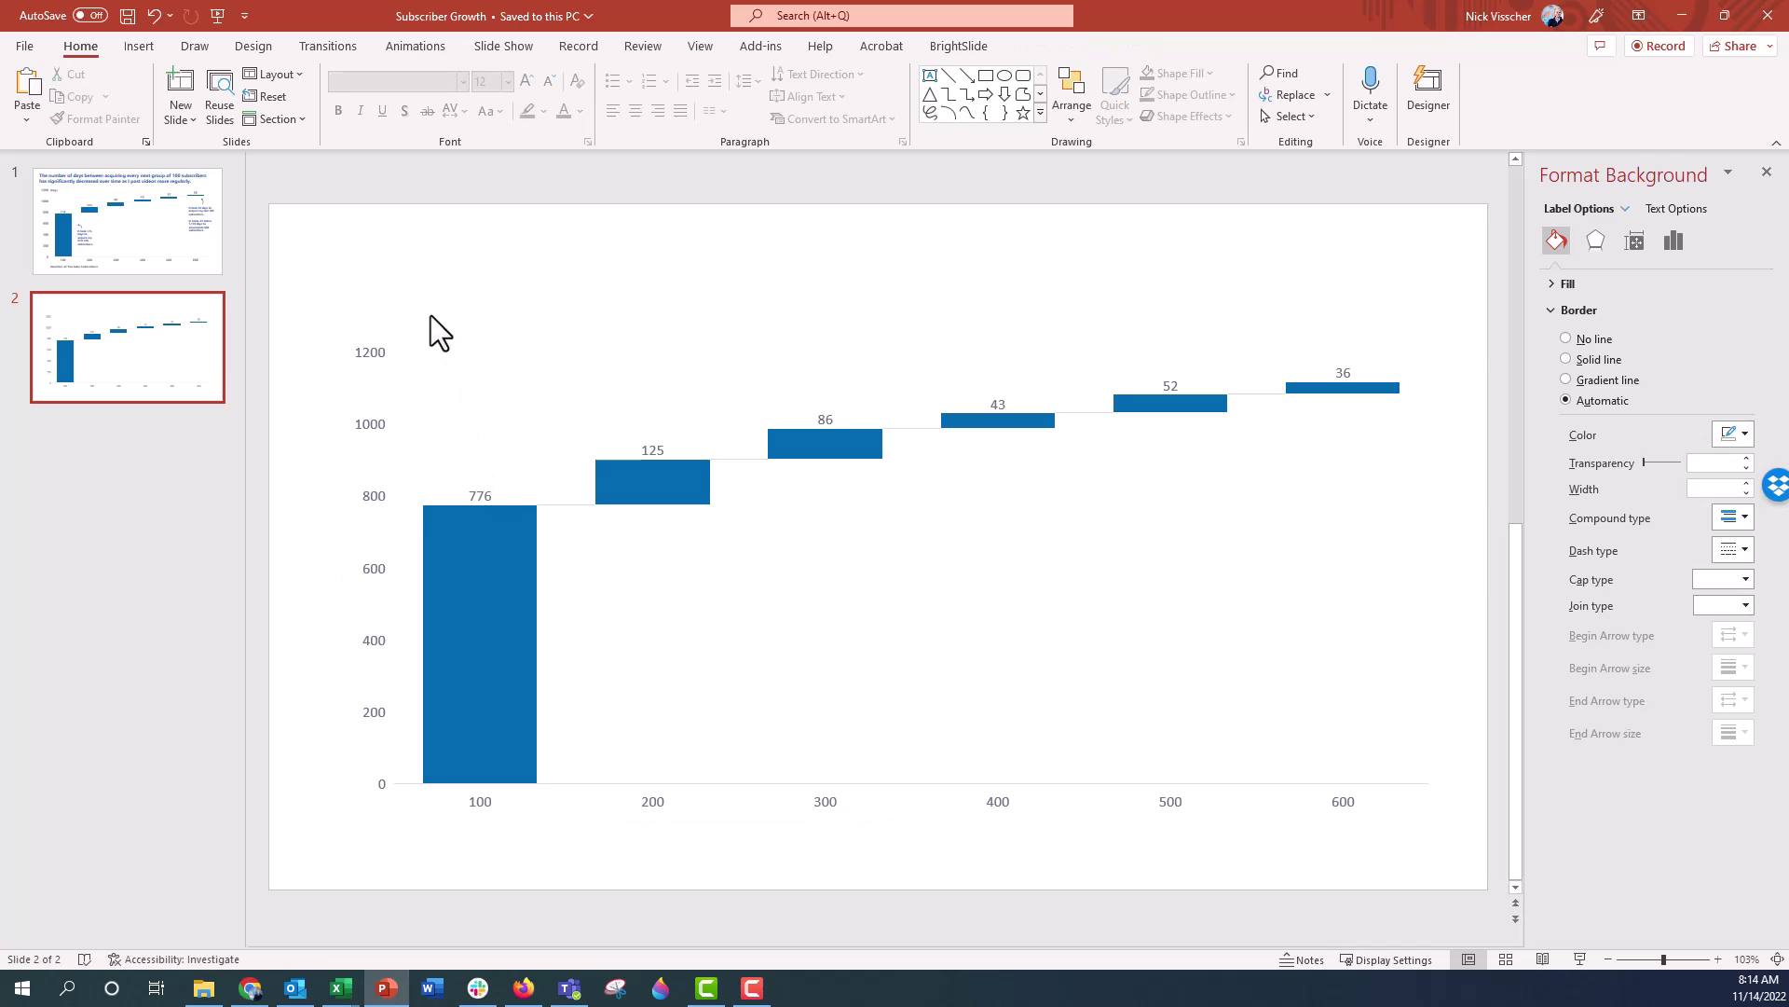
Enlarge the bar value labels to 16 pt and colour them theme blue
left_click(482, 490)
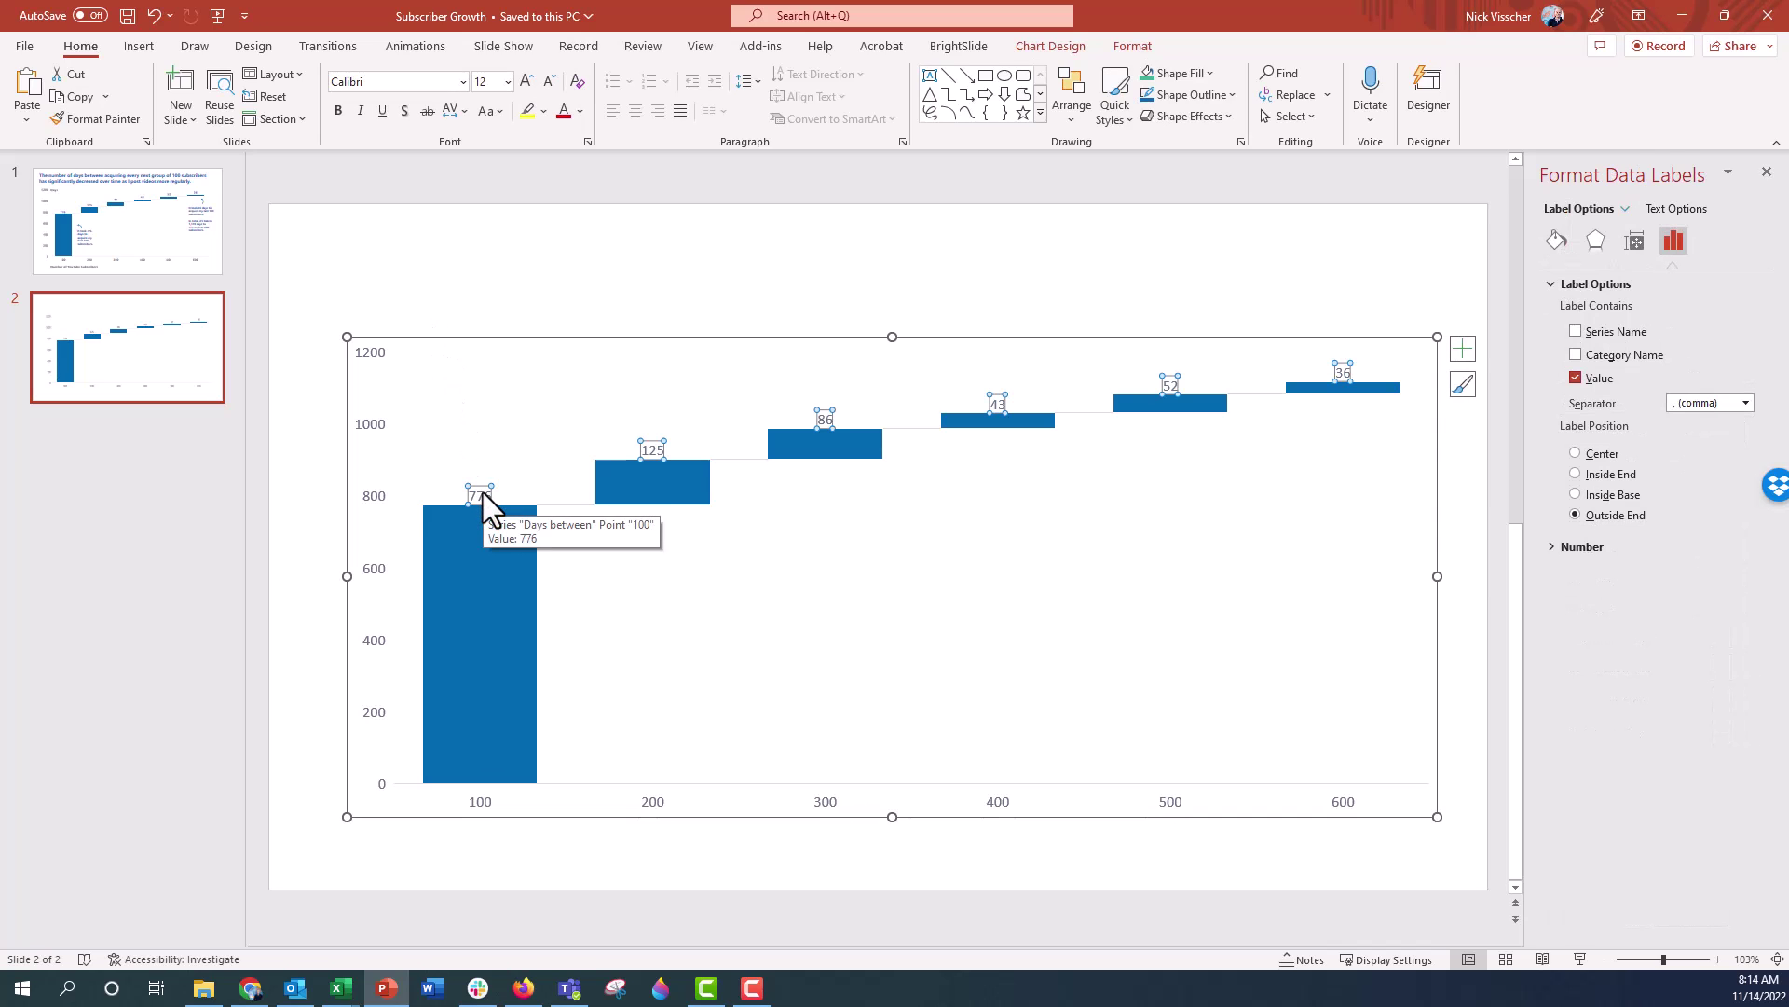
left_click(533, 82)
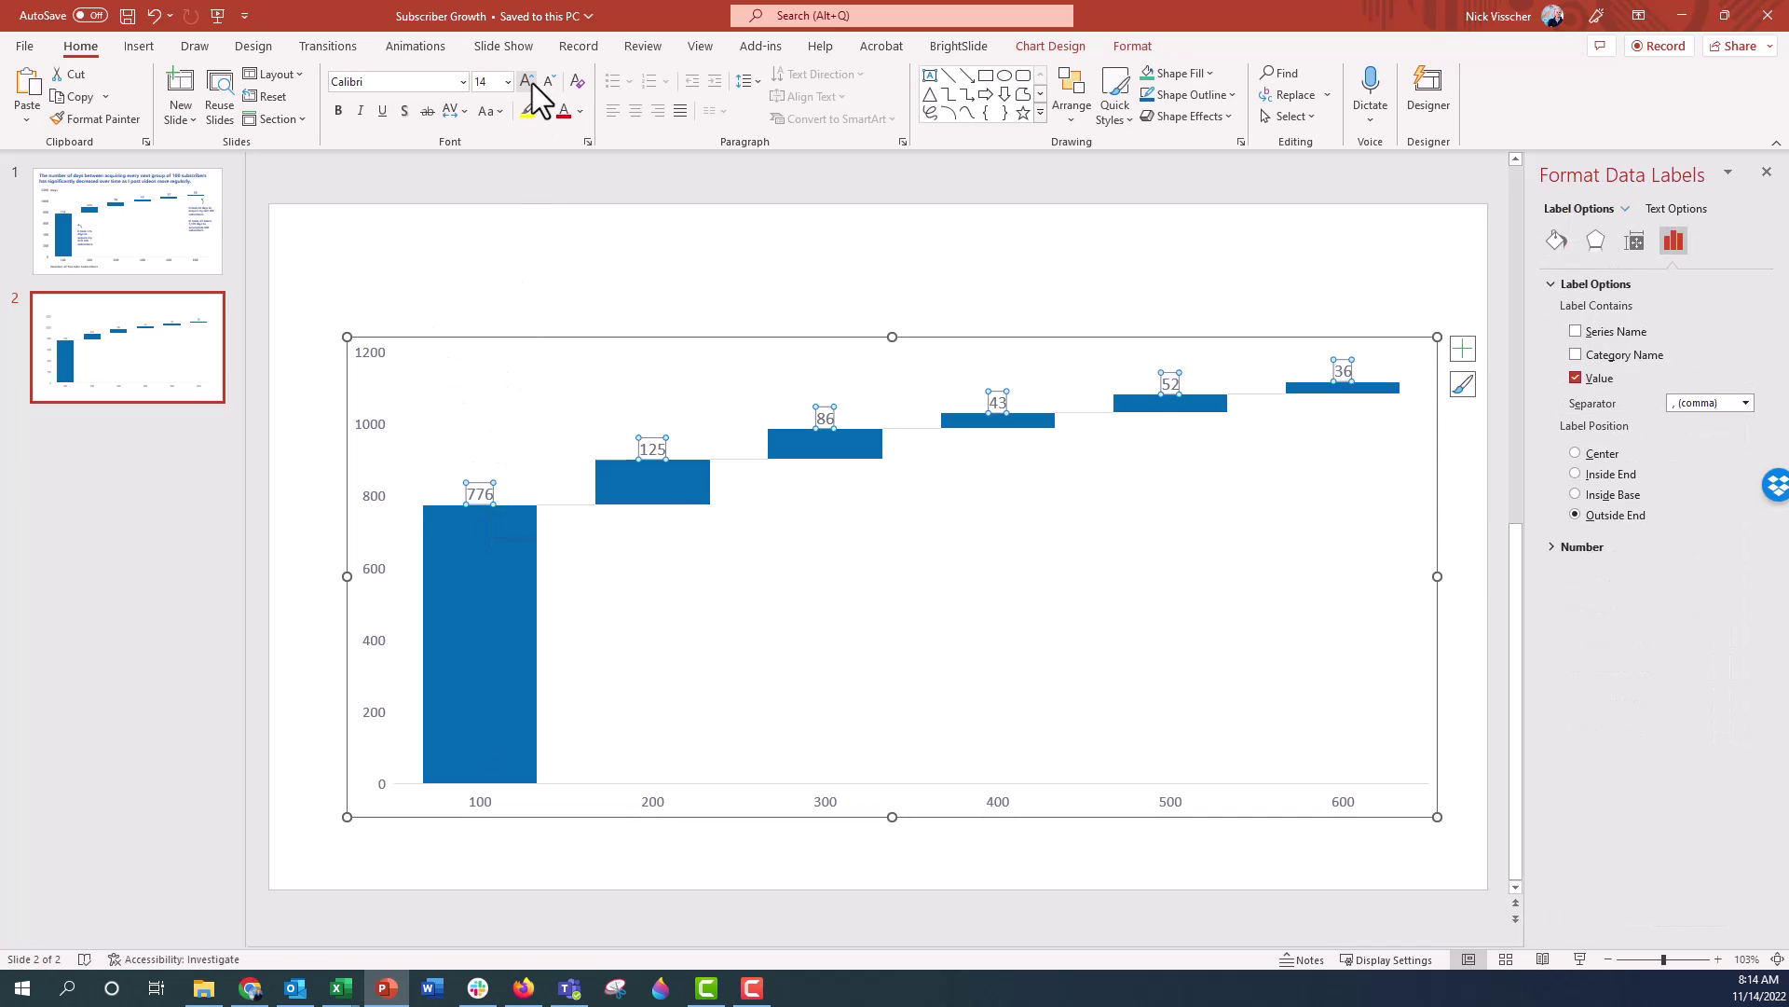
left_click(582, 118)
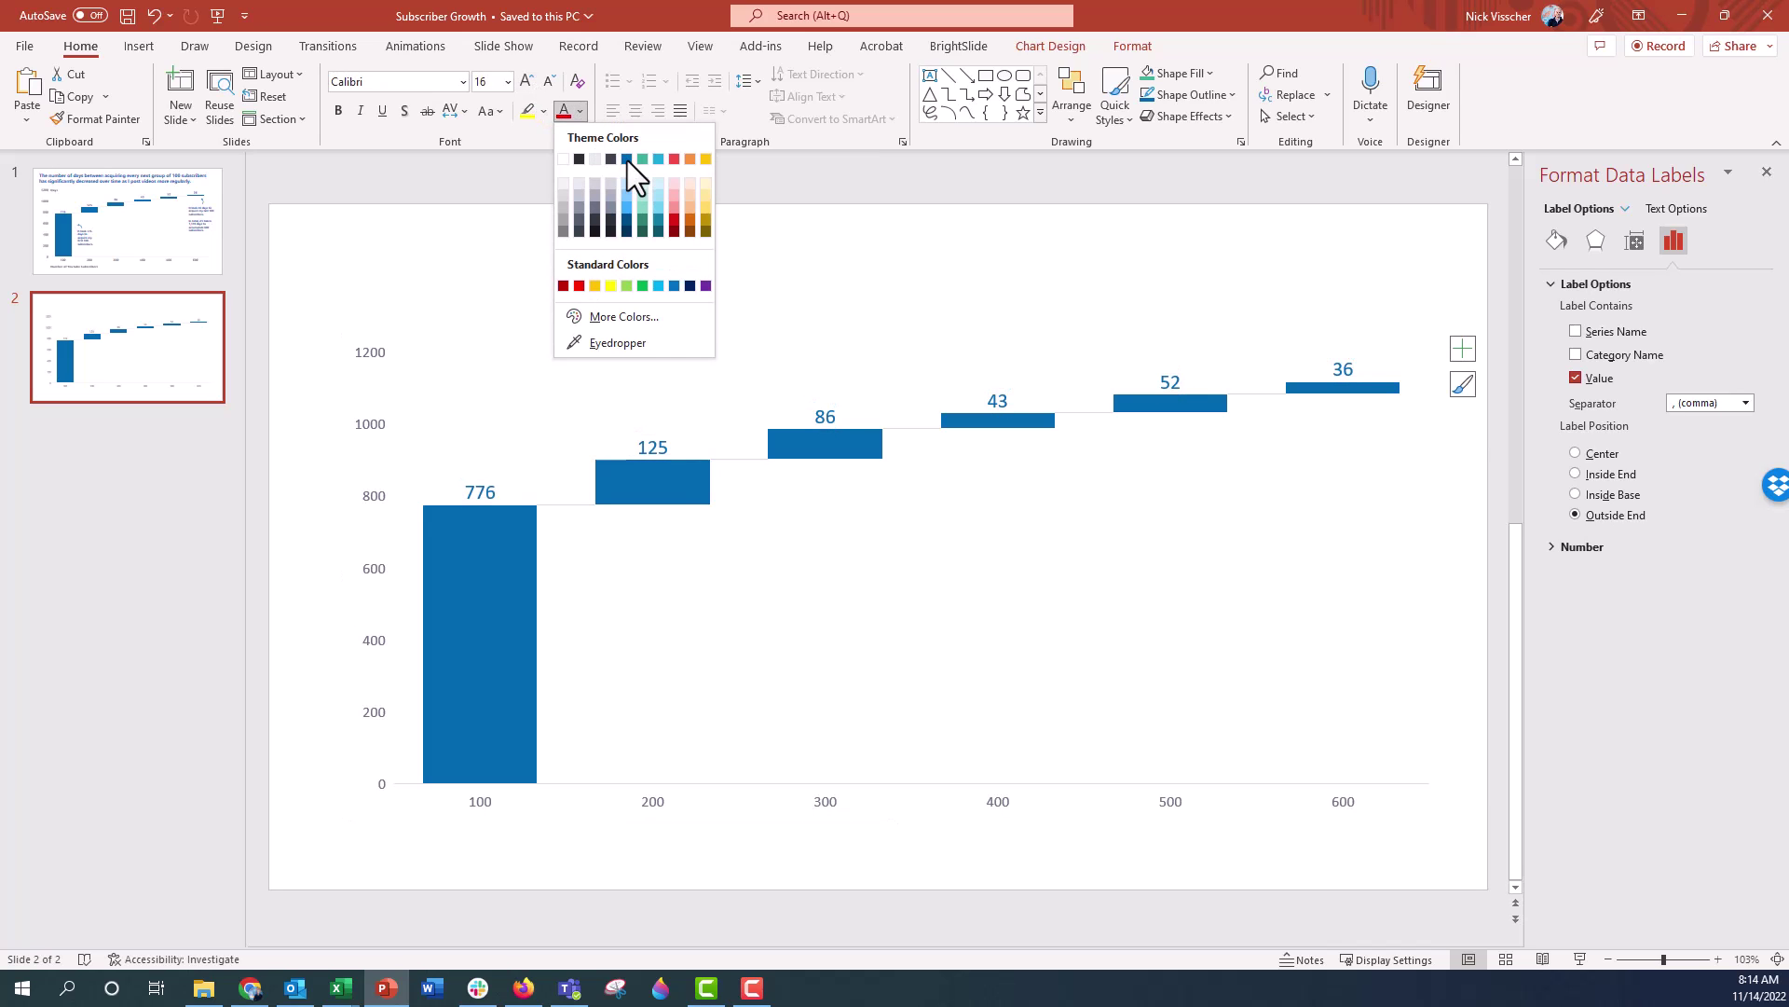
left_click(628, 161)
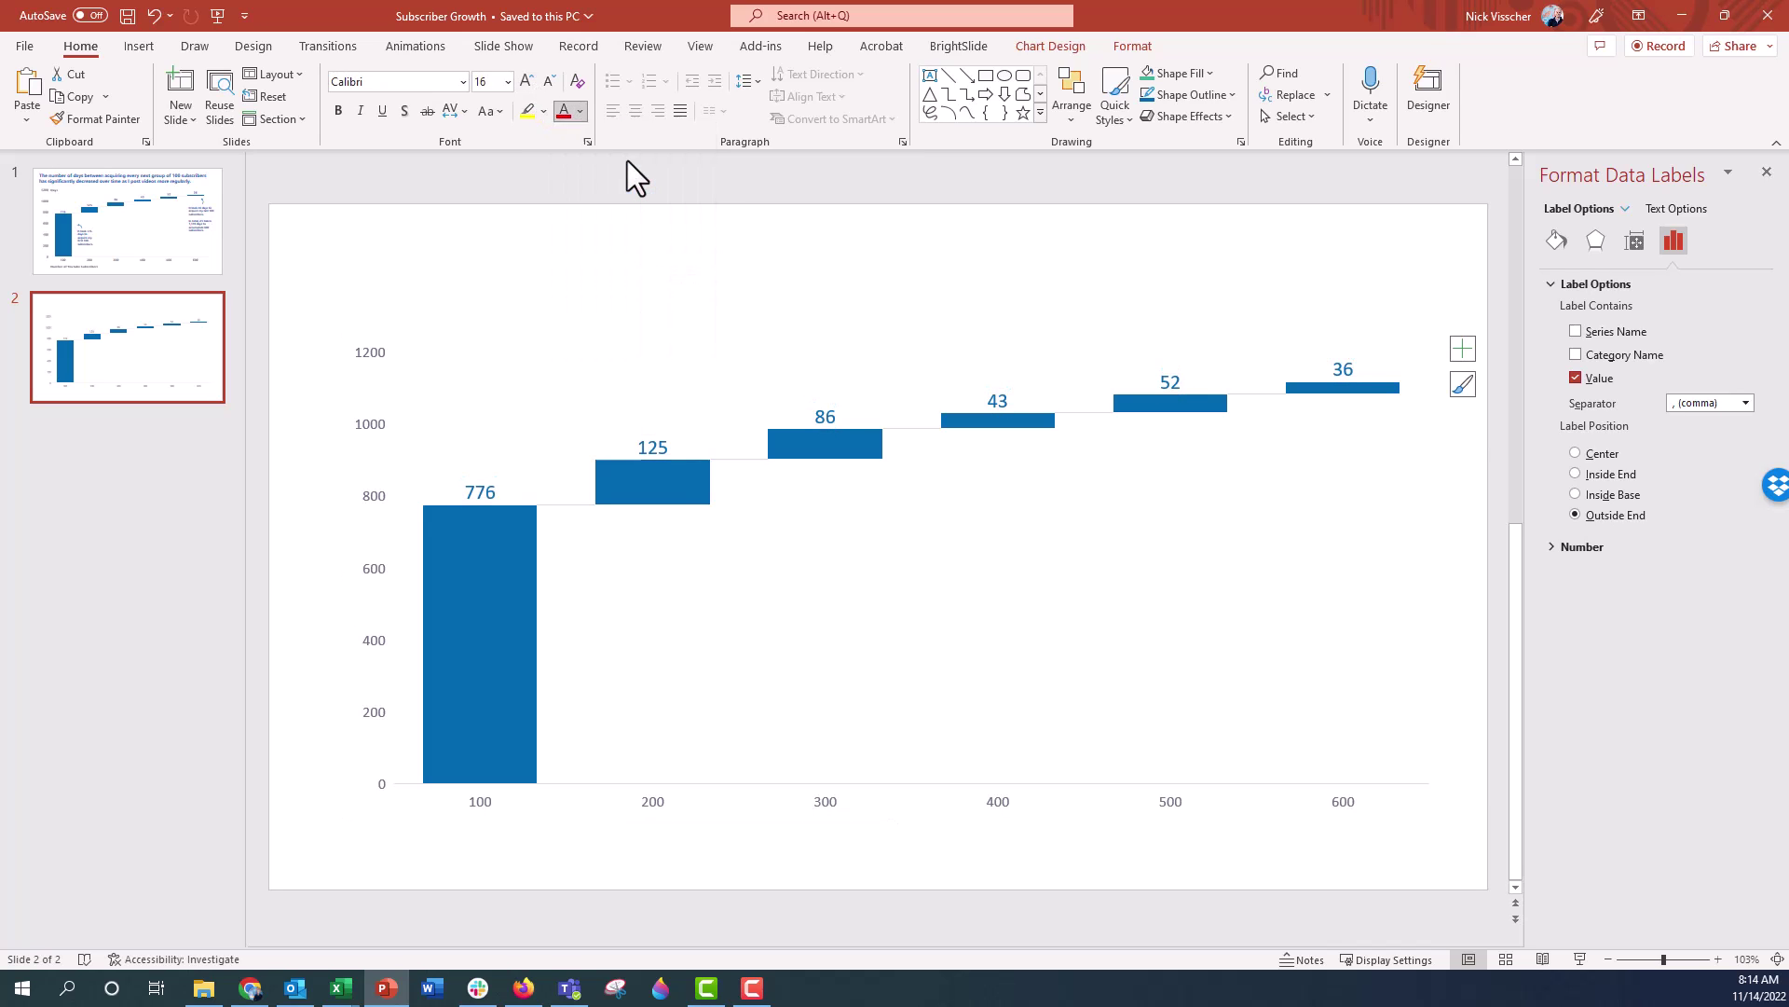
left_click(372, 366)
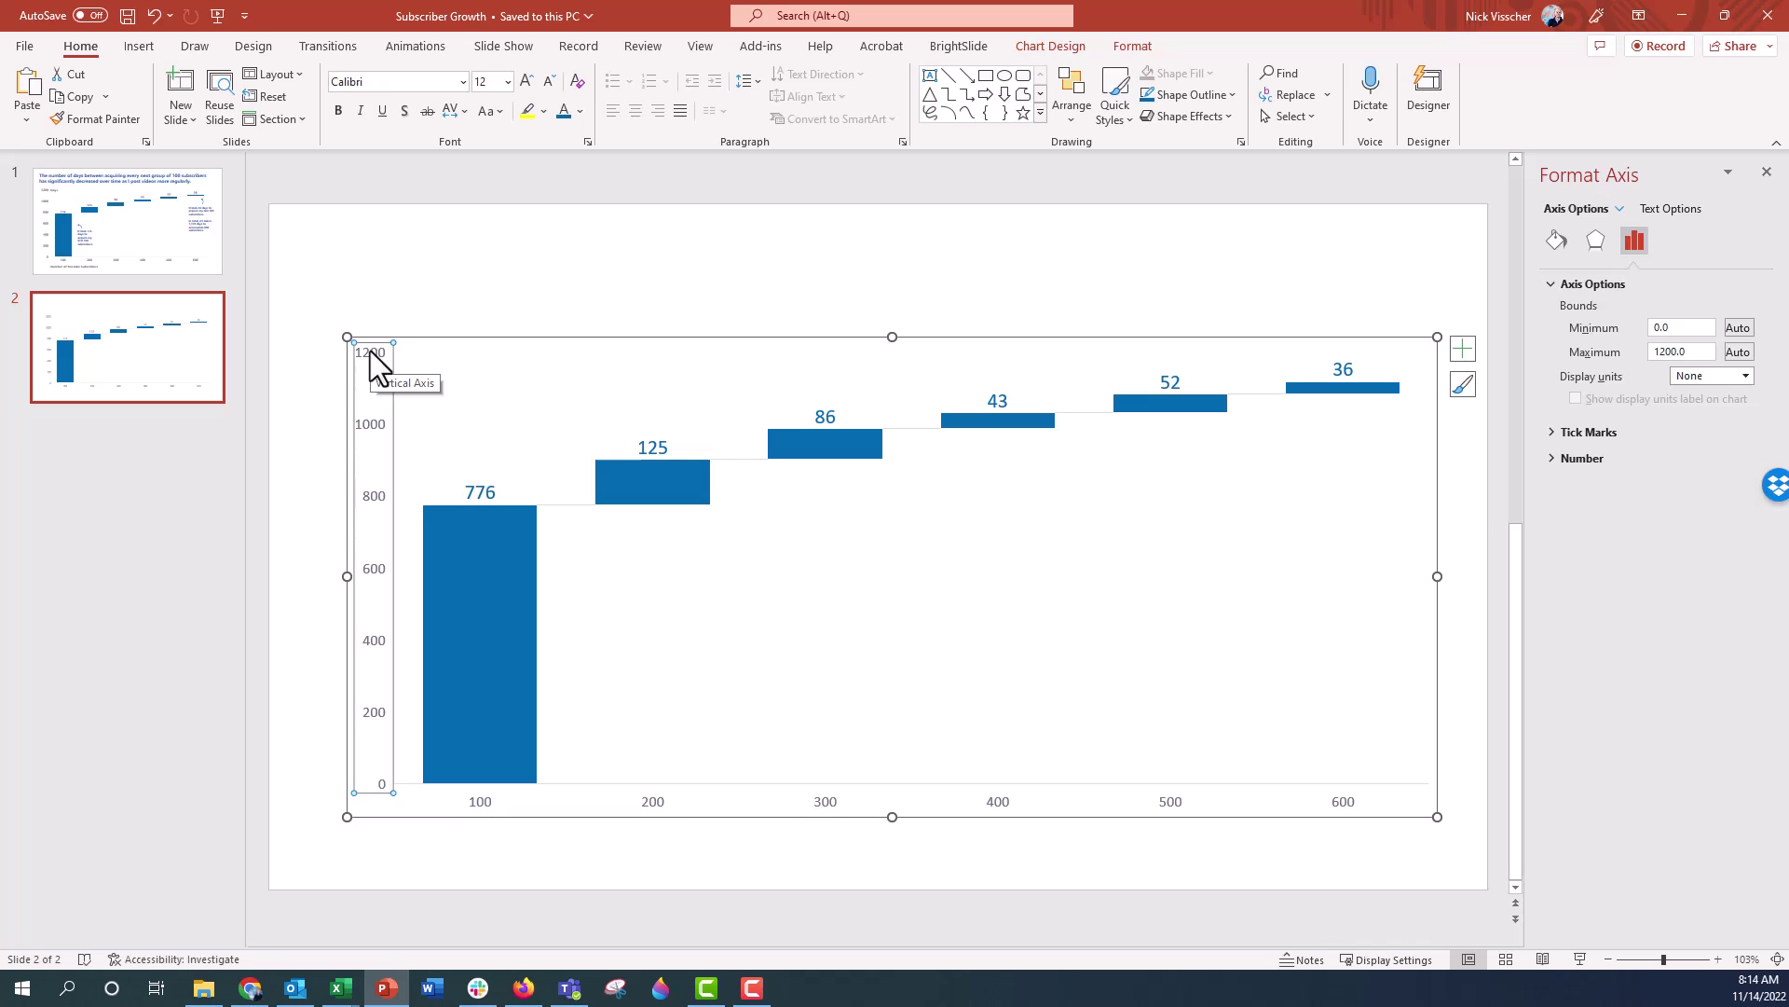
Bold and enlarge the labels on the vertical and horizontal axes
left_click(525, 82)
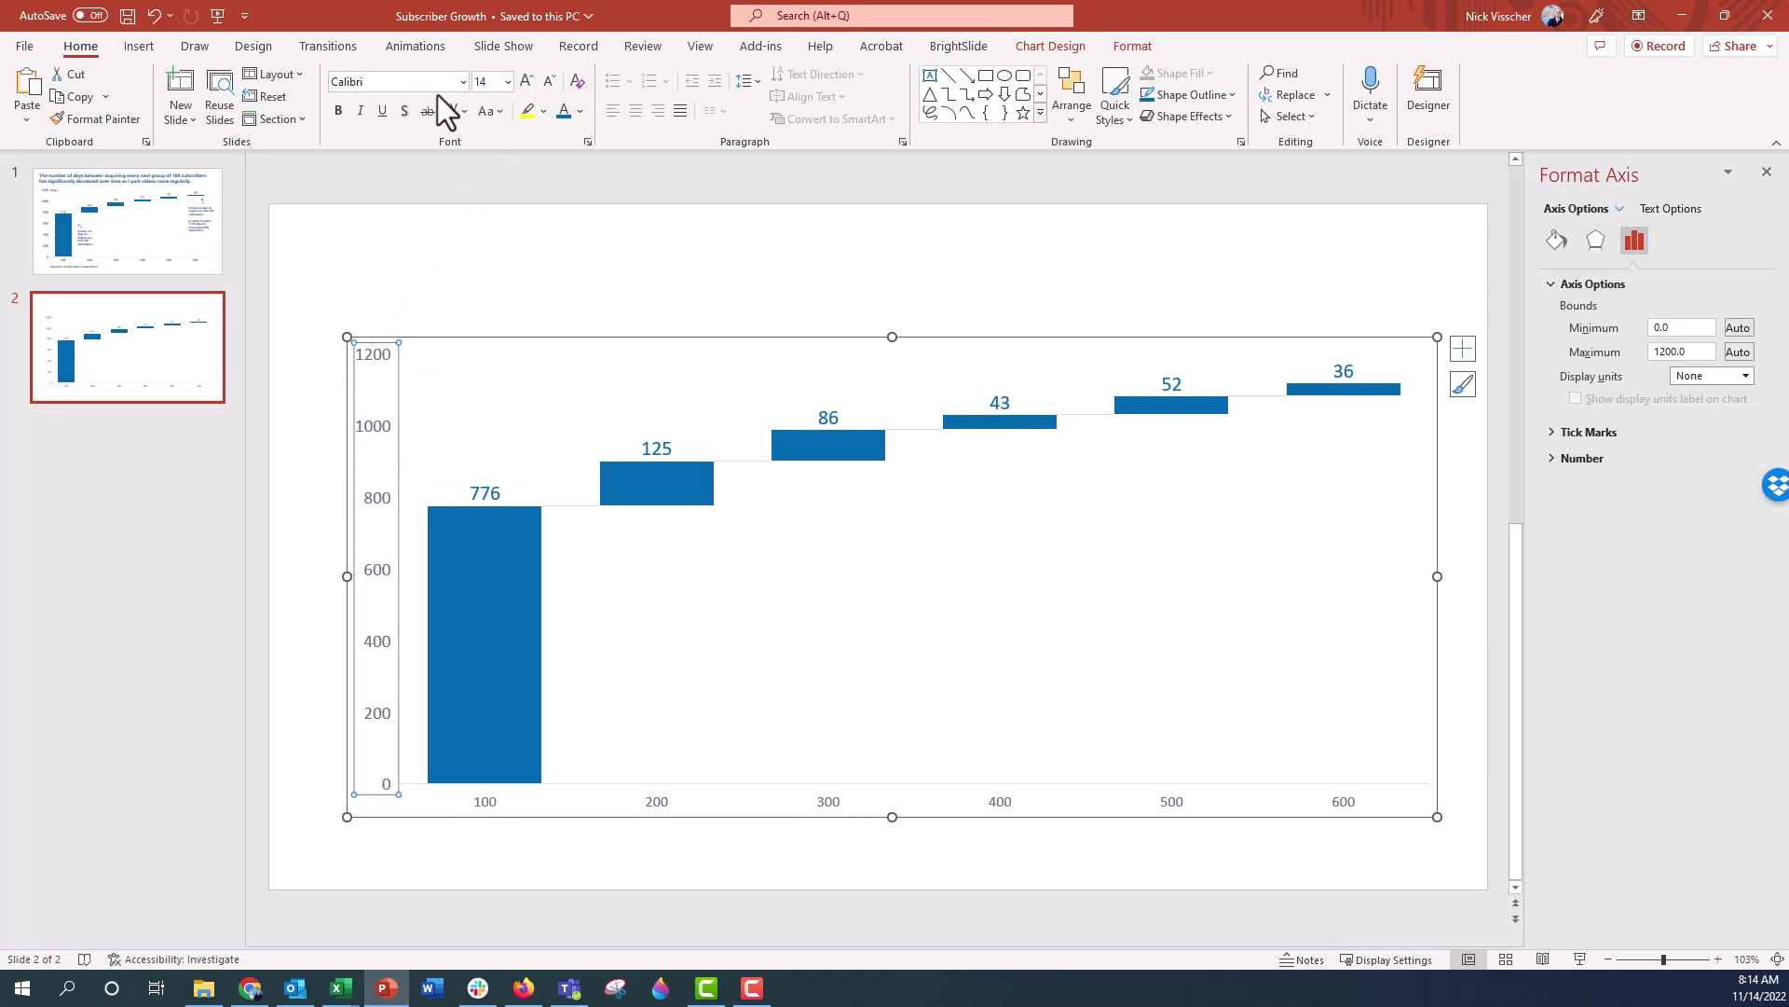
left_click(336, 109)
left_click(483, 792)
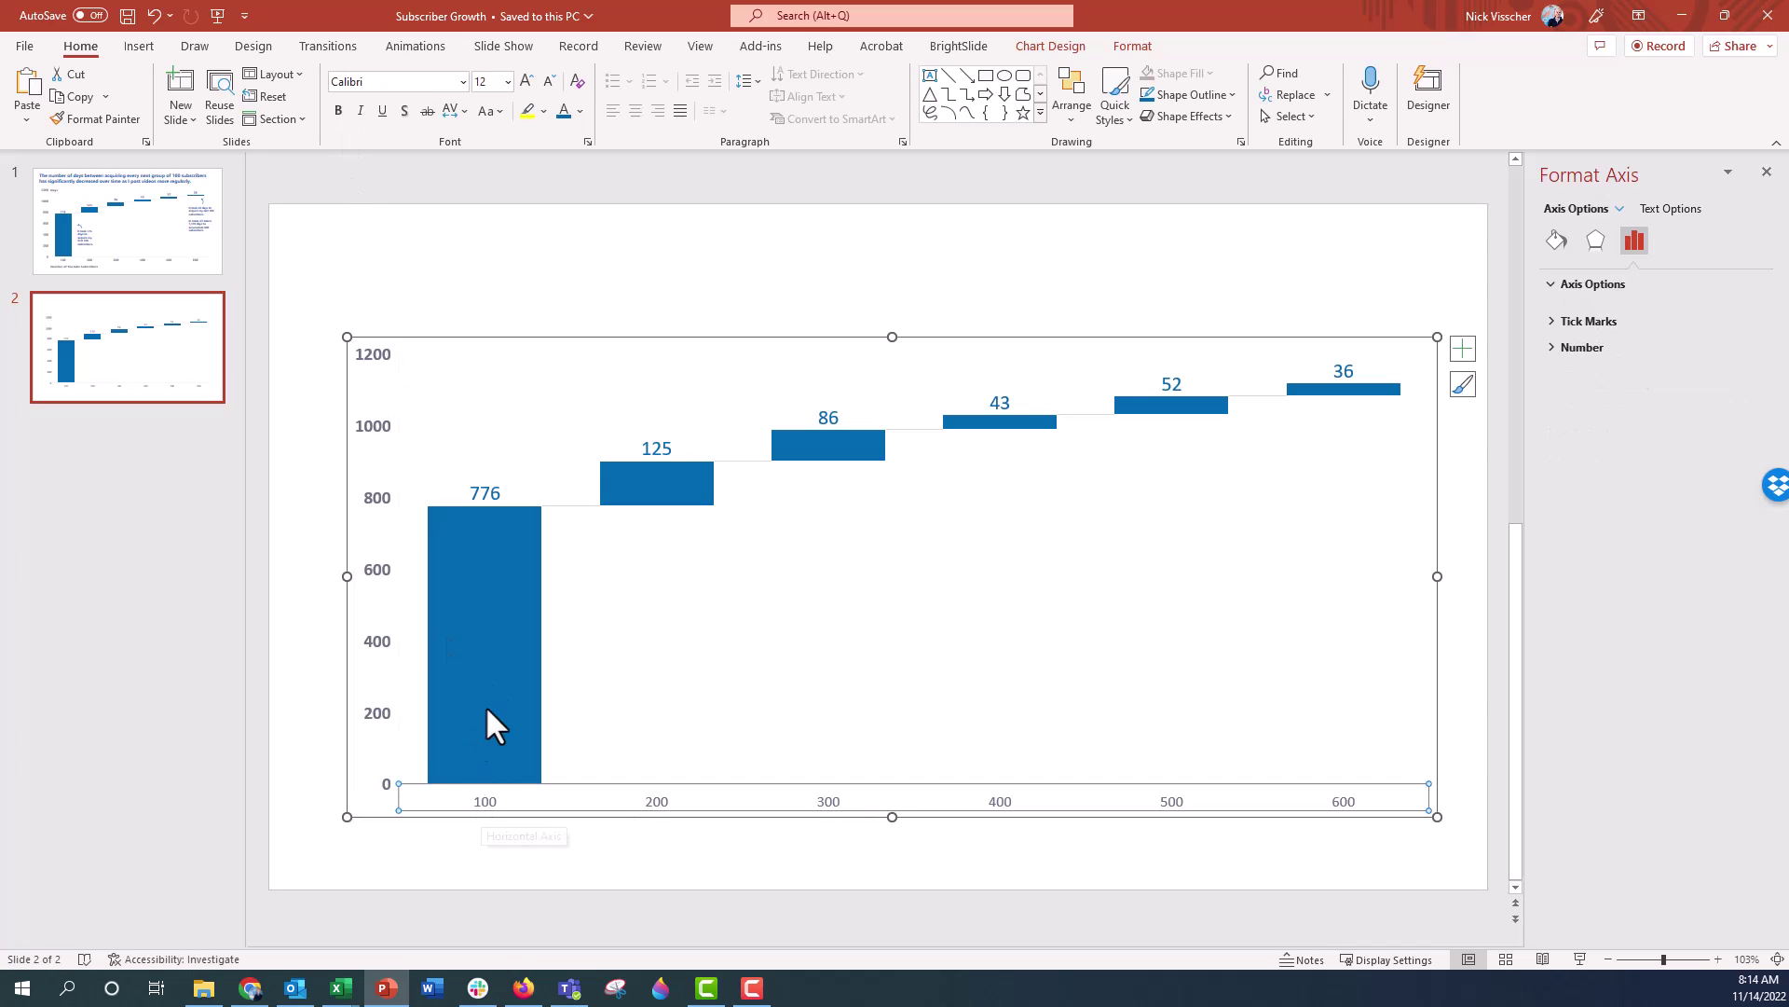
left_click(340, 113)
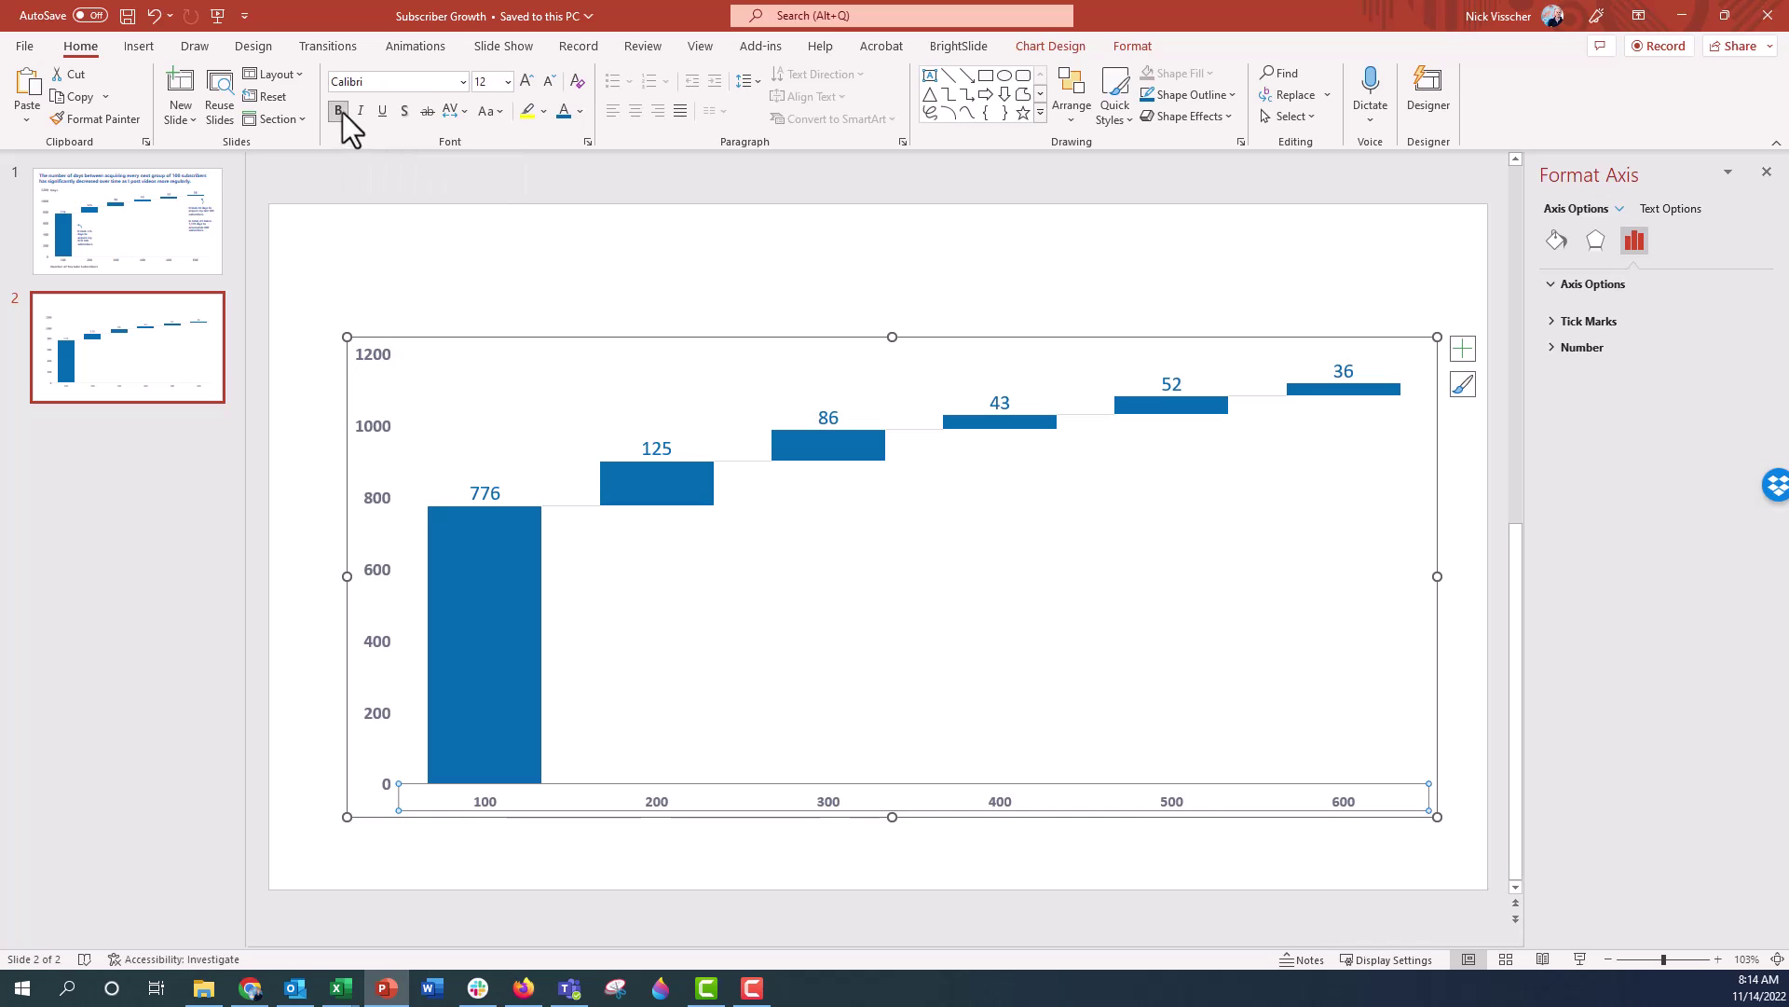
left_click(520, 82)
Extend the plot area's bottom edge downward to give the waterfall bars more height
left_click(311, 380)
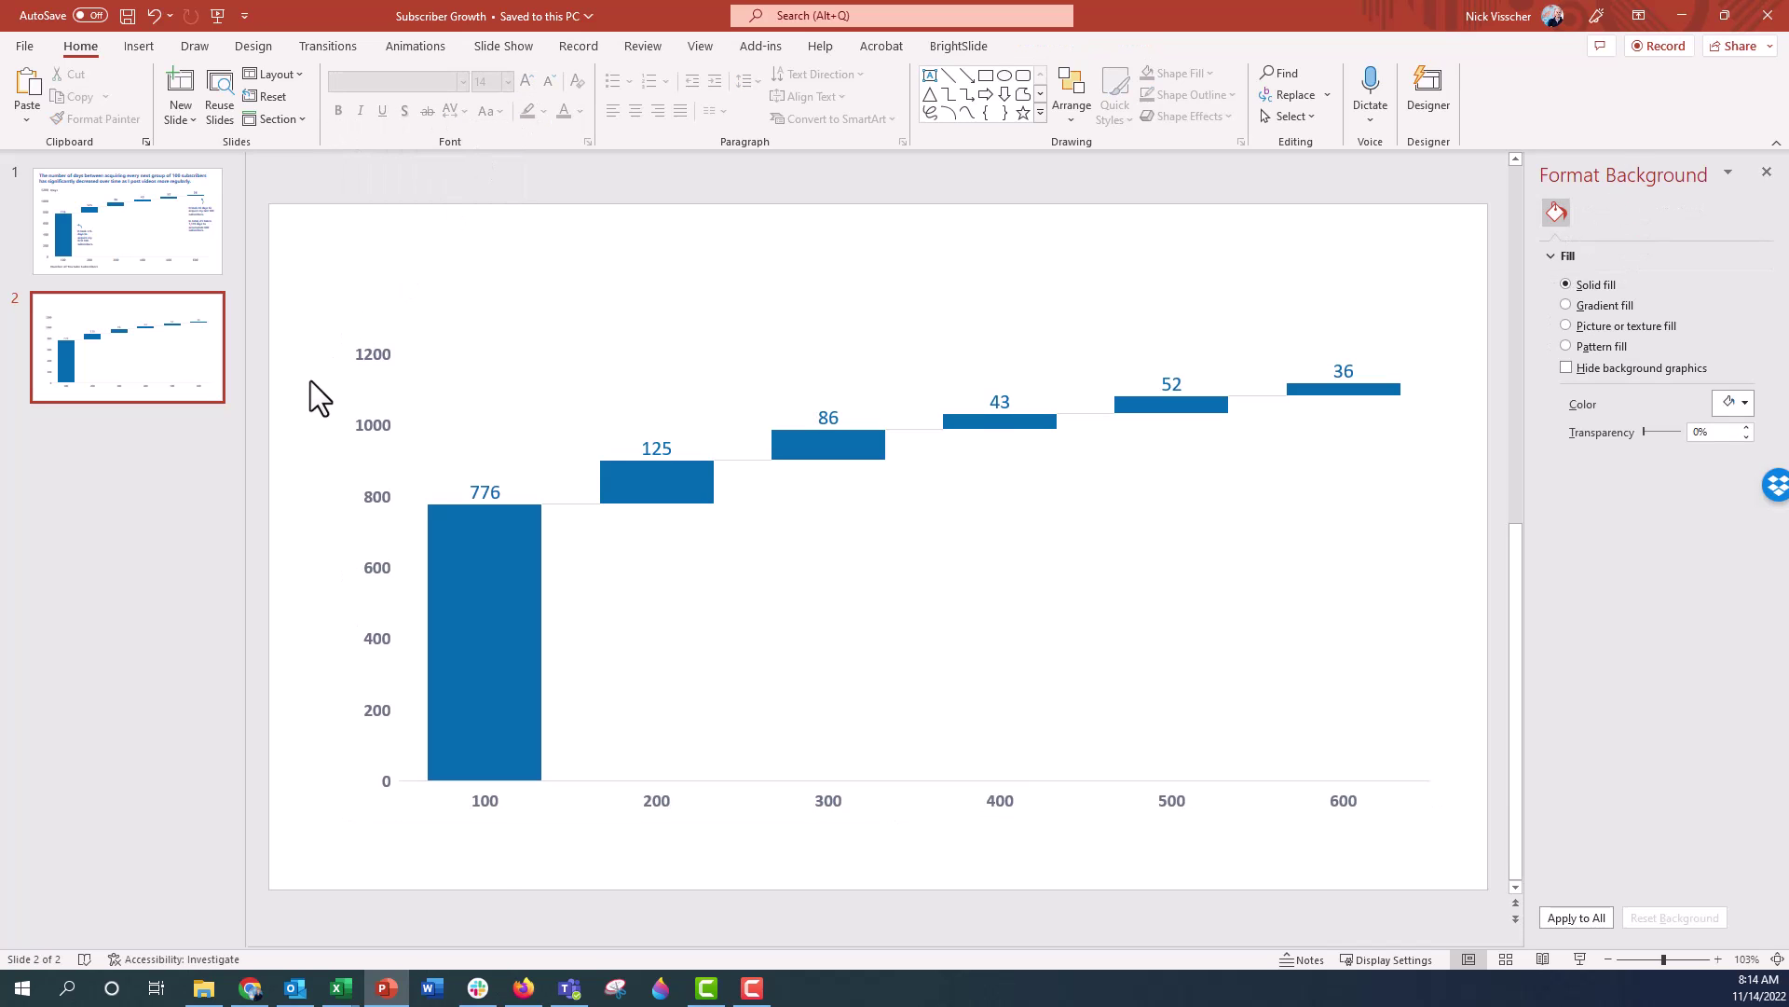
left_click(623, 758)
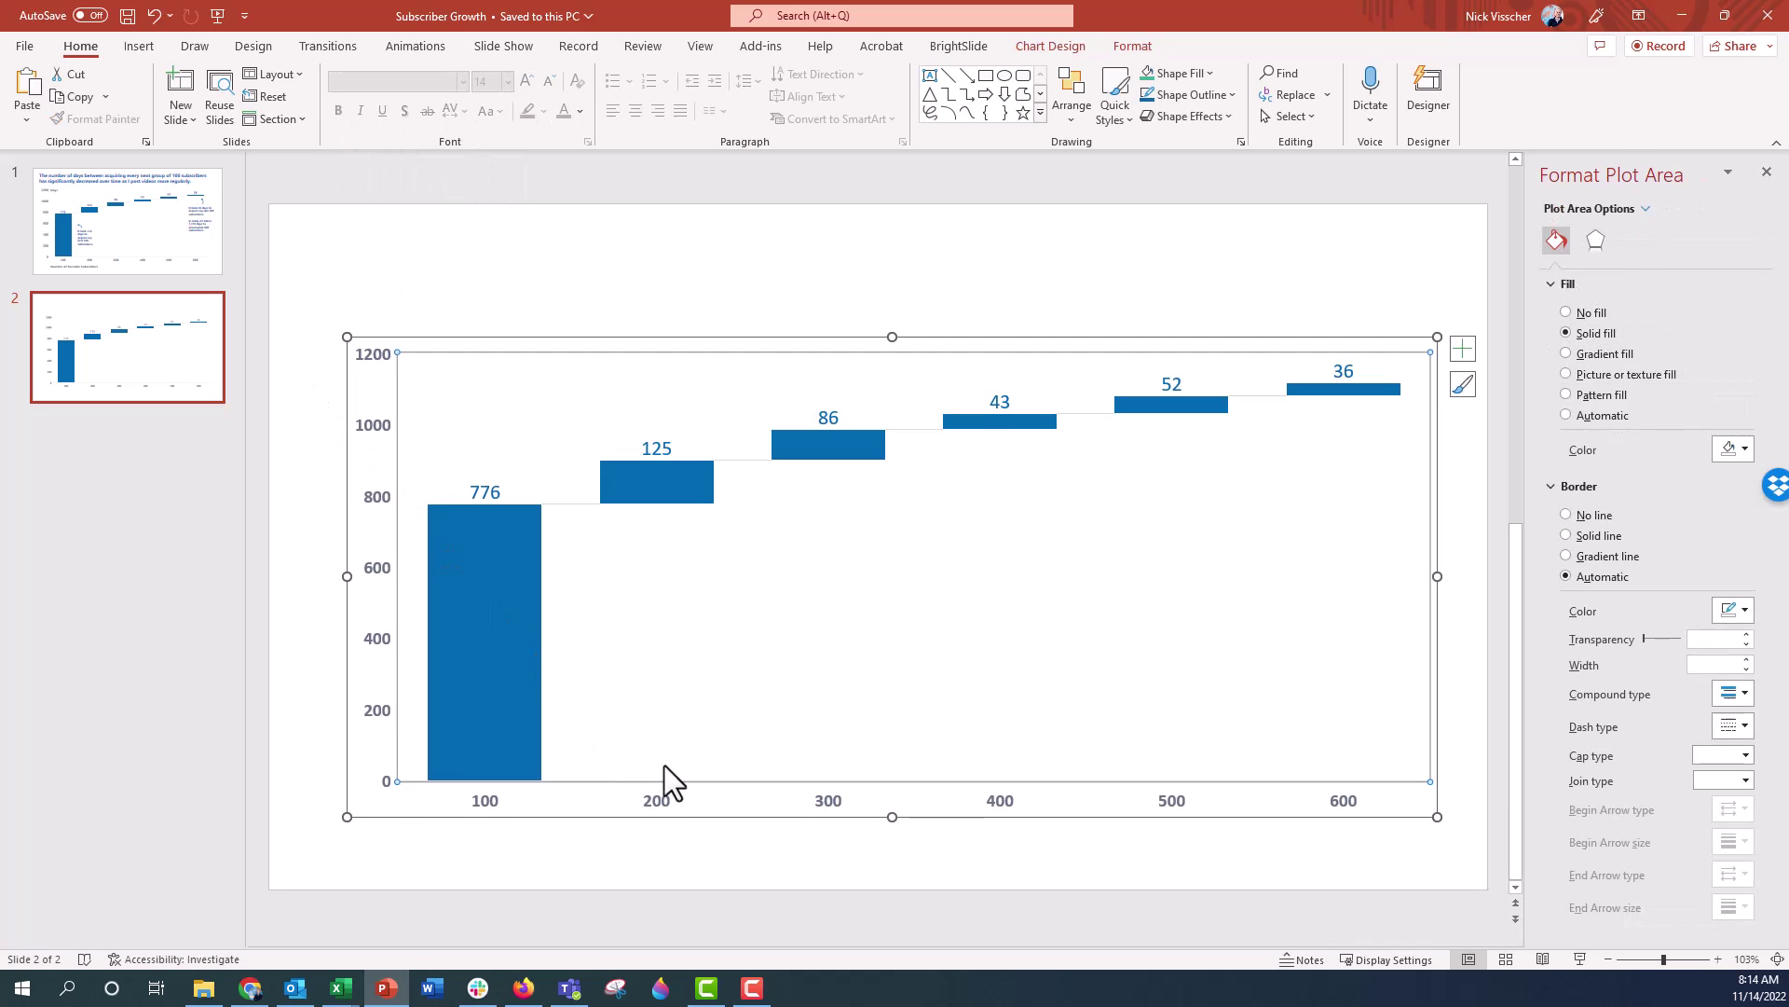
left_click_drag(895, 818, 887, 851)
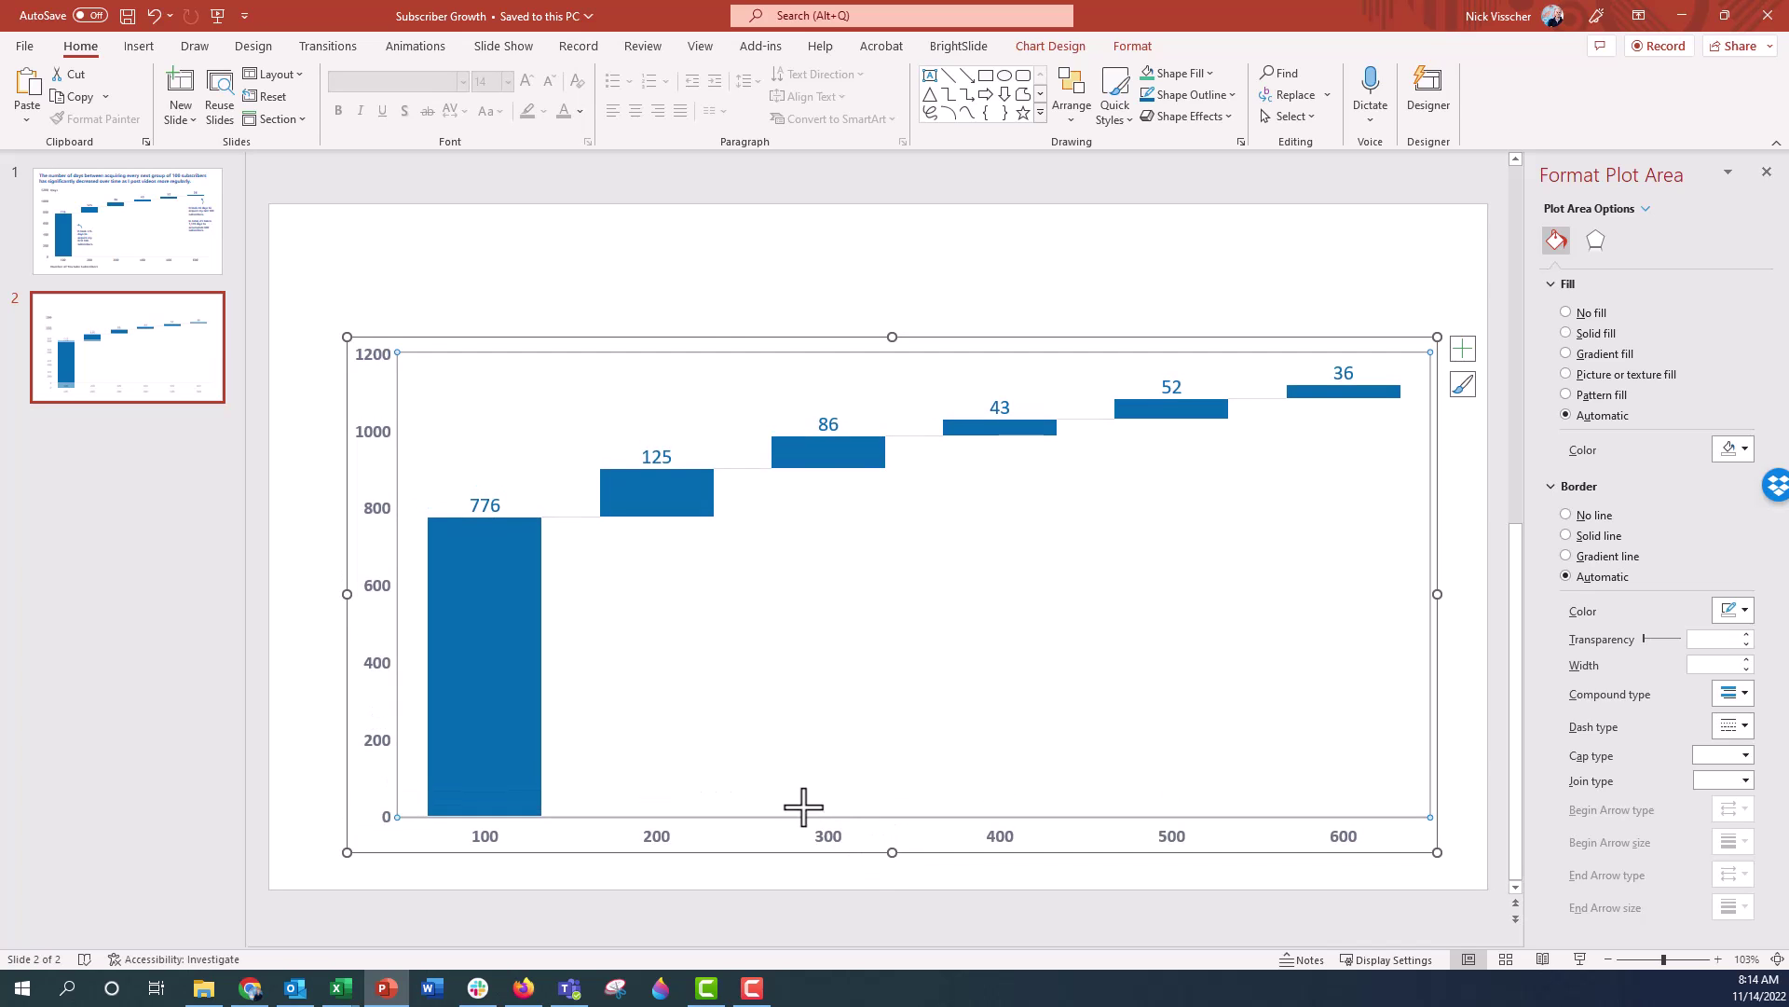
left_click(883, 825)
left_click(884, 759)
Add a primary horizontal axis title below the chart's horizontal axis
left_click(496, 835)
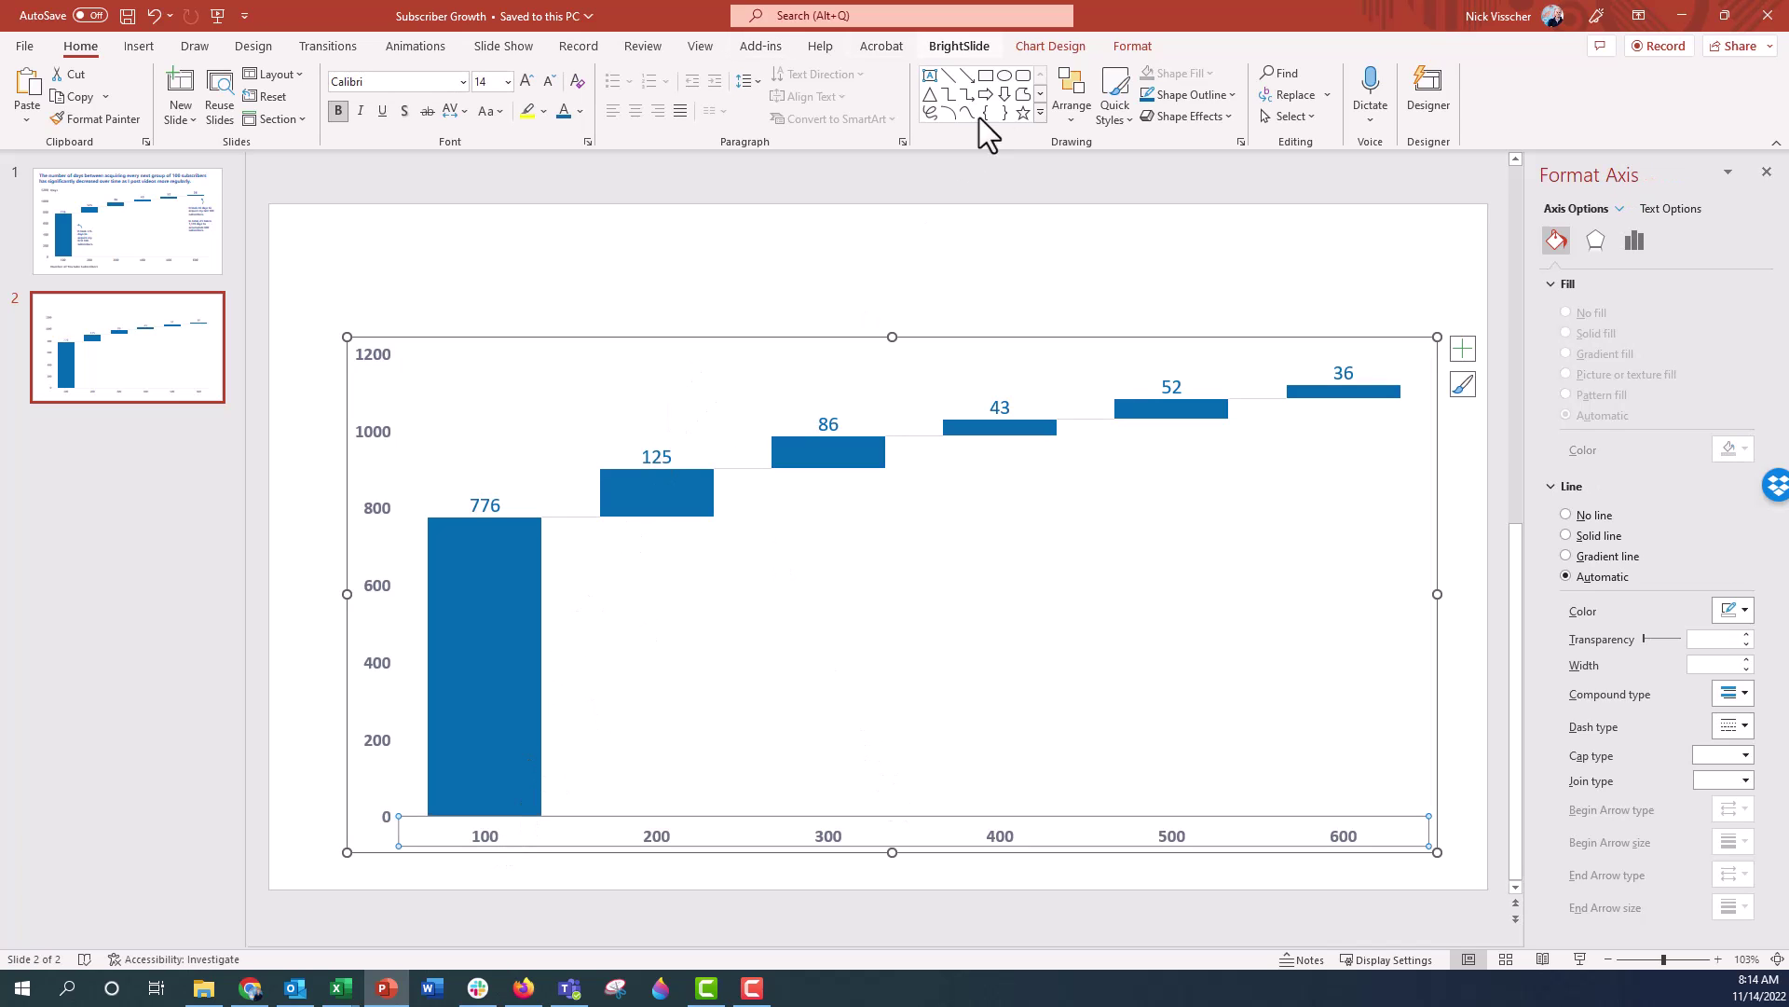
left_click(1034, 45)
left_click(43, 113)
mouse_move(68, 171)
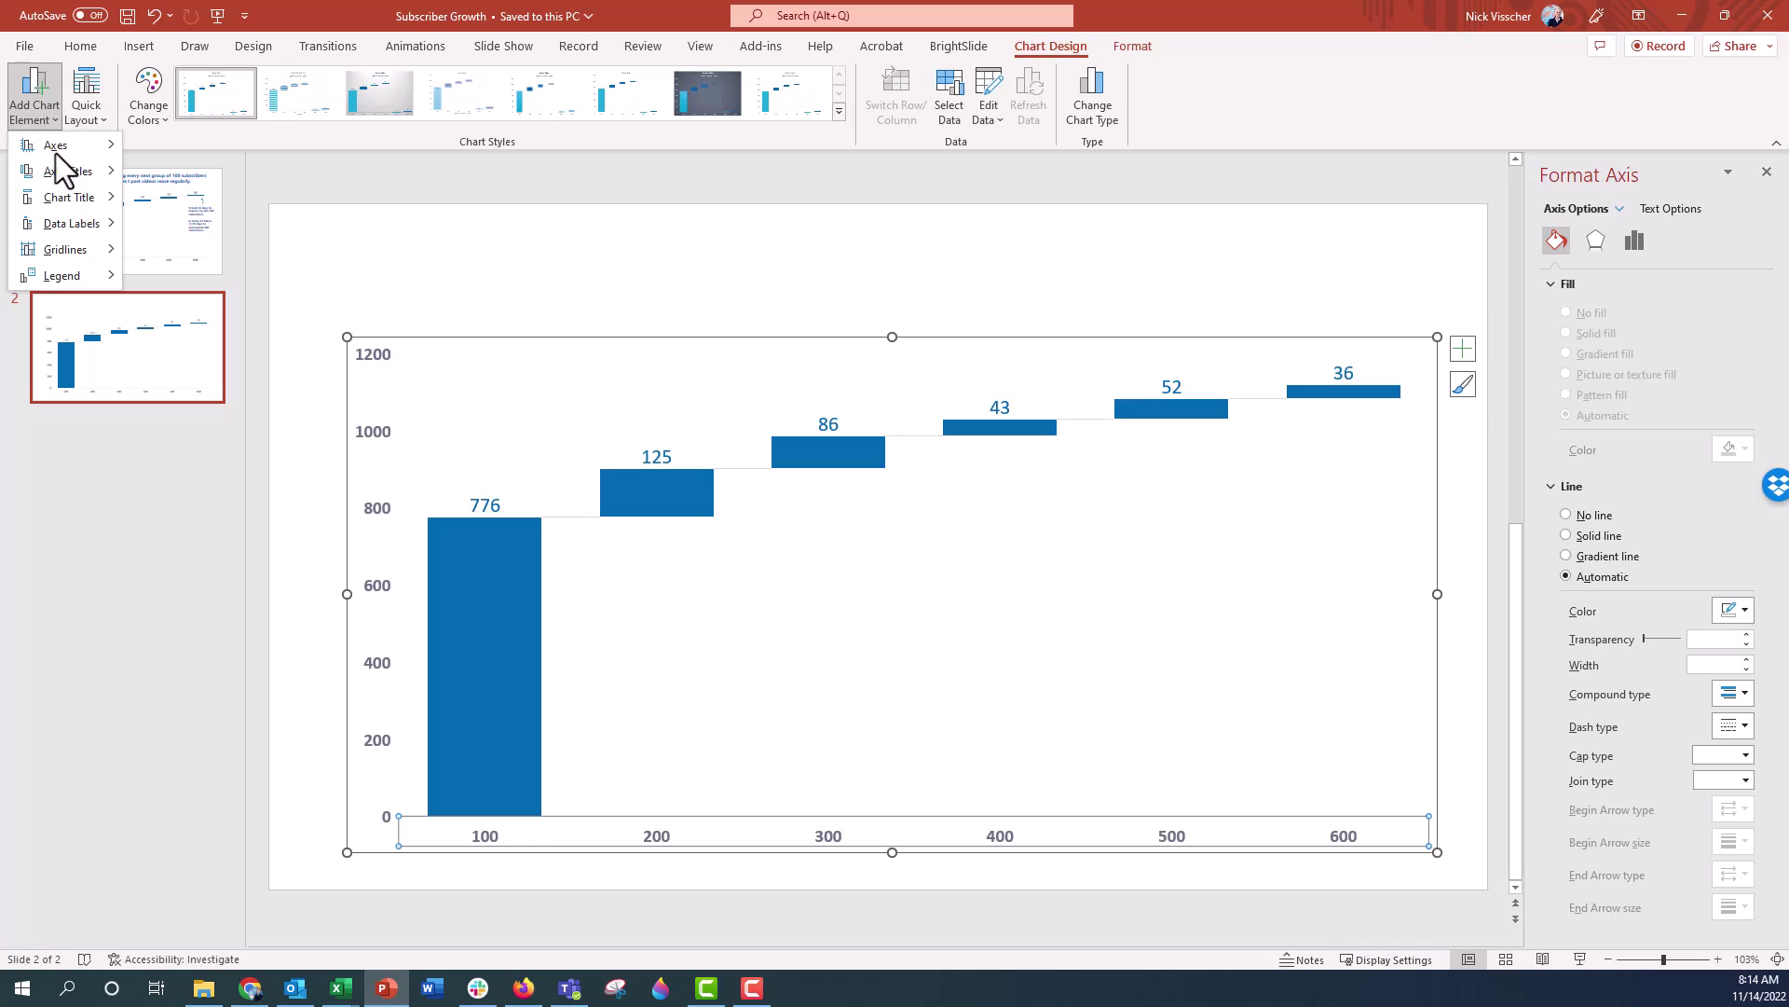
left_click(147, 180)
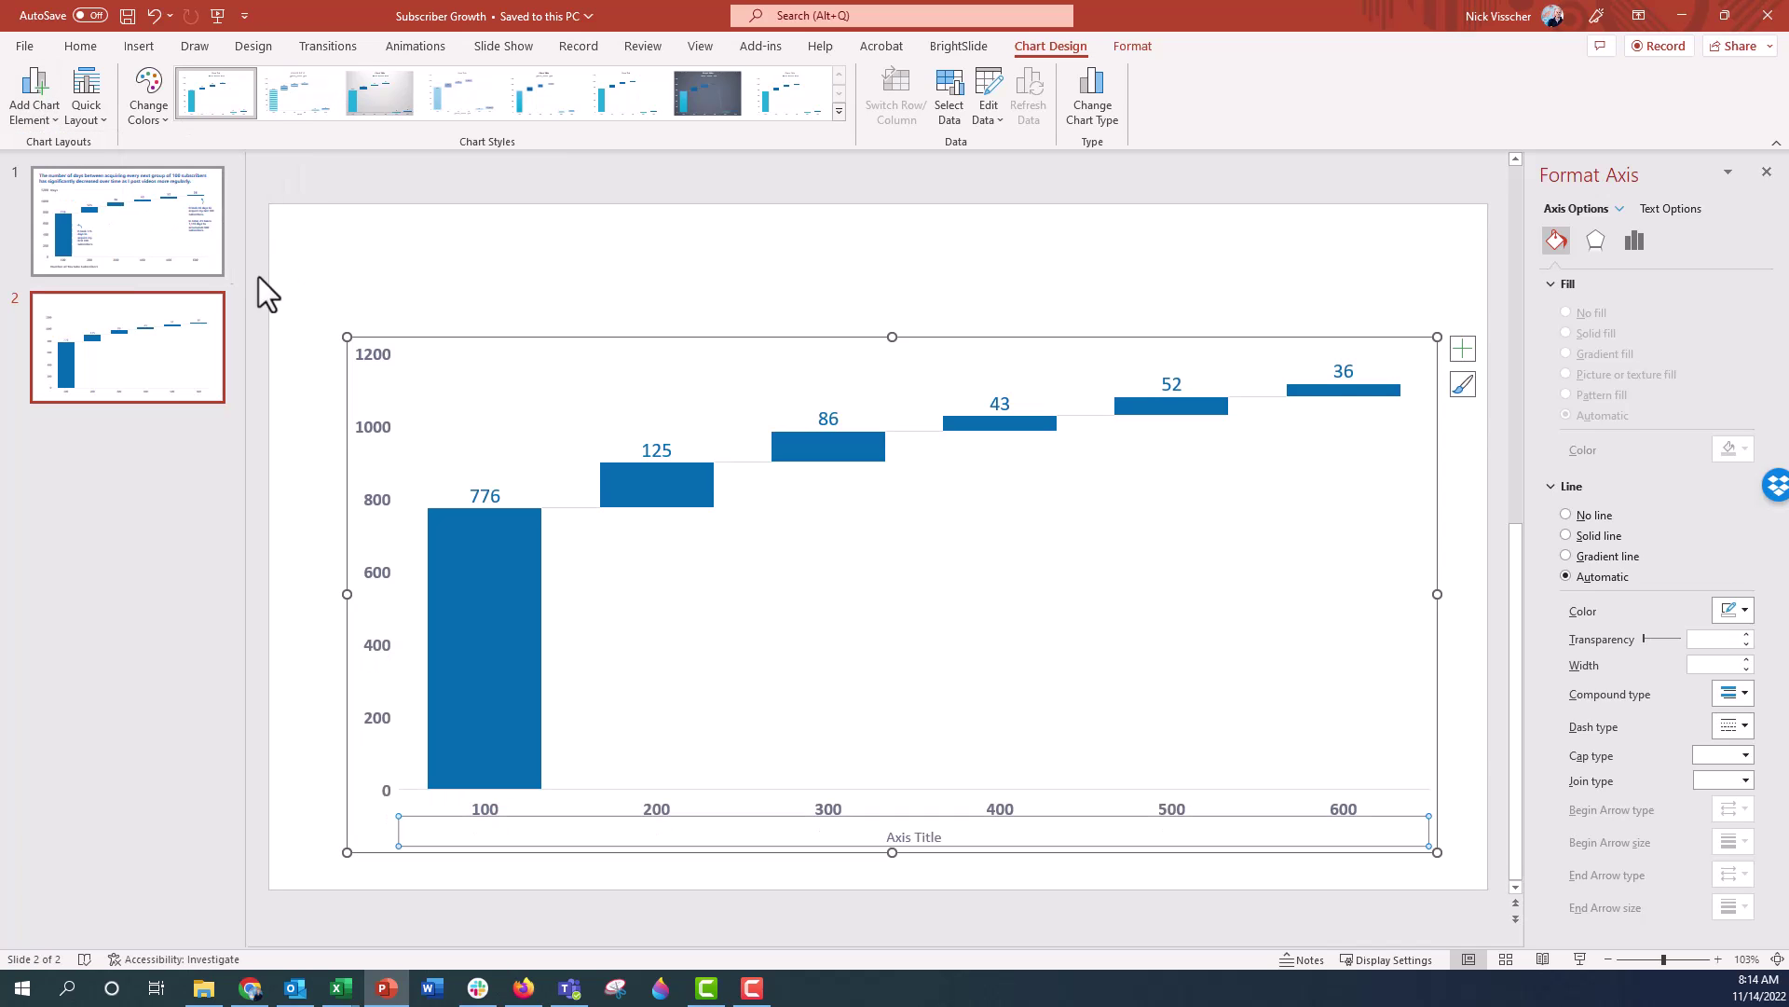
Replace the placeholder axis title text with 'Youtube Subscribers'
left_click(911, 839)
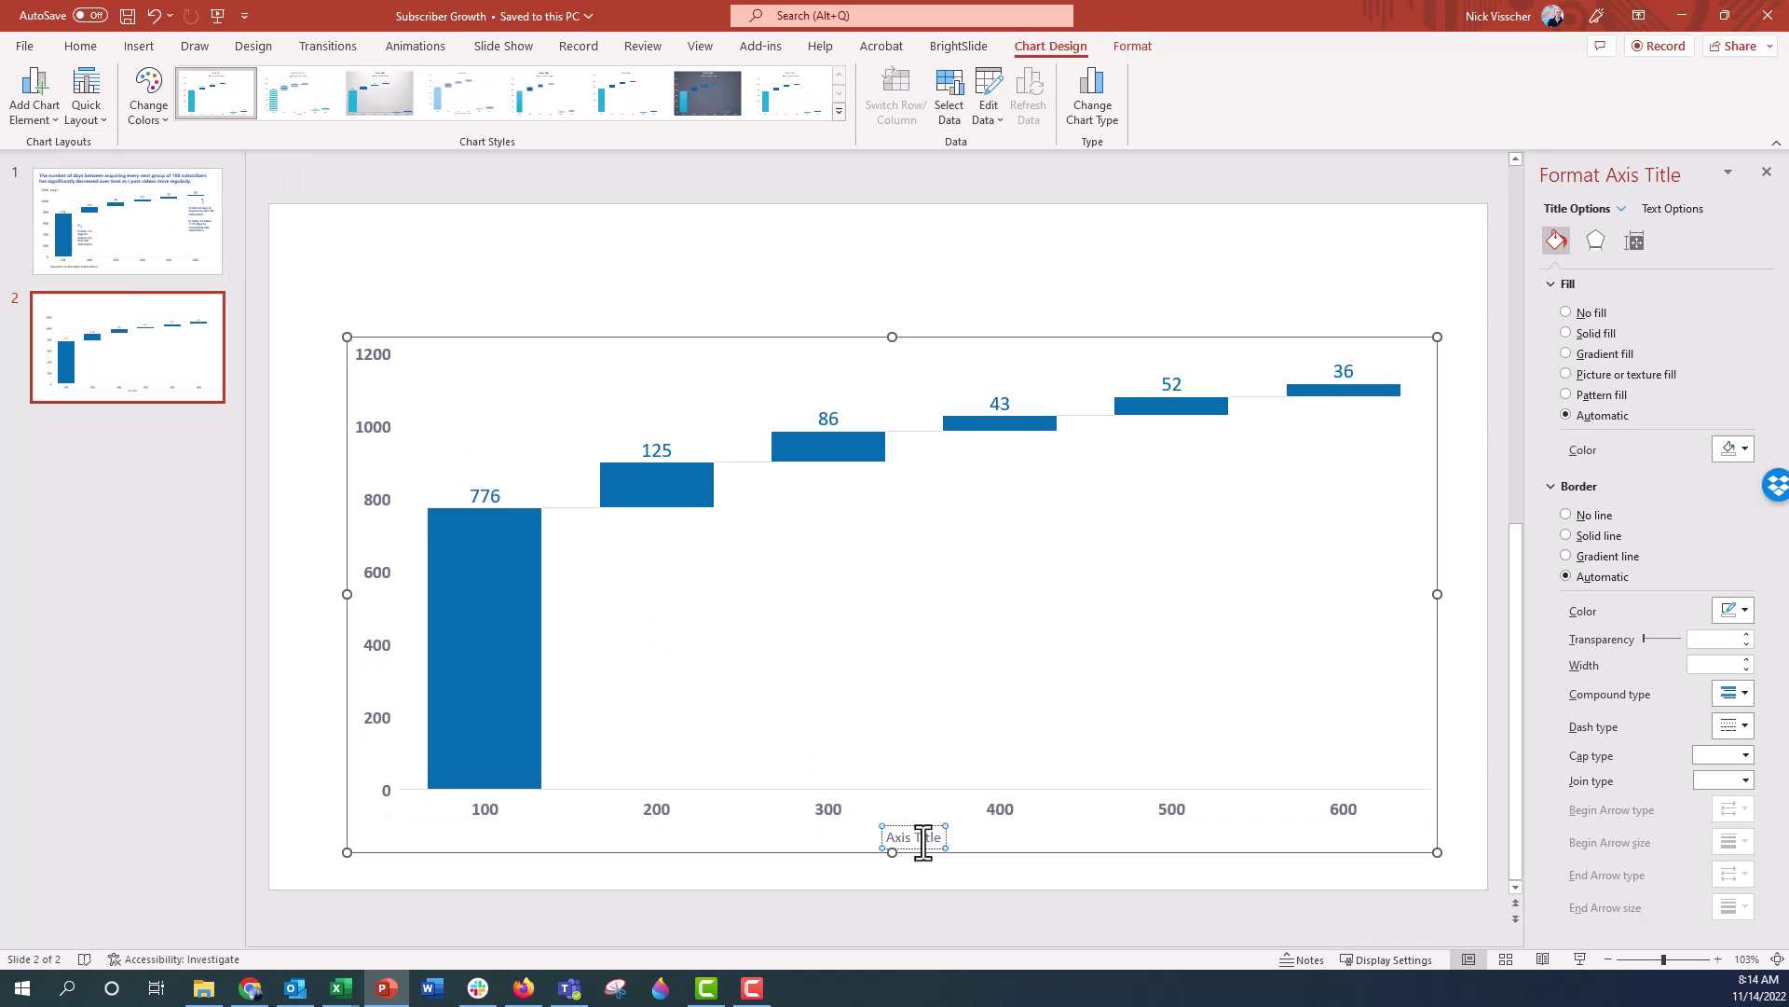
triple_click(922, 842)
type("You")
type("tub")
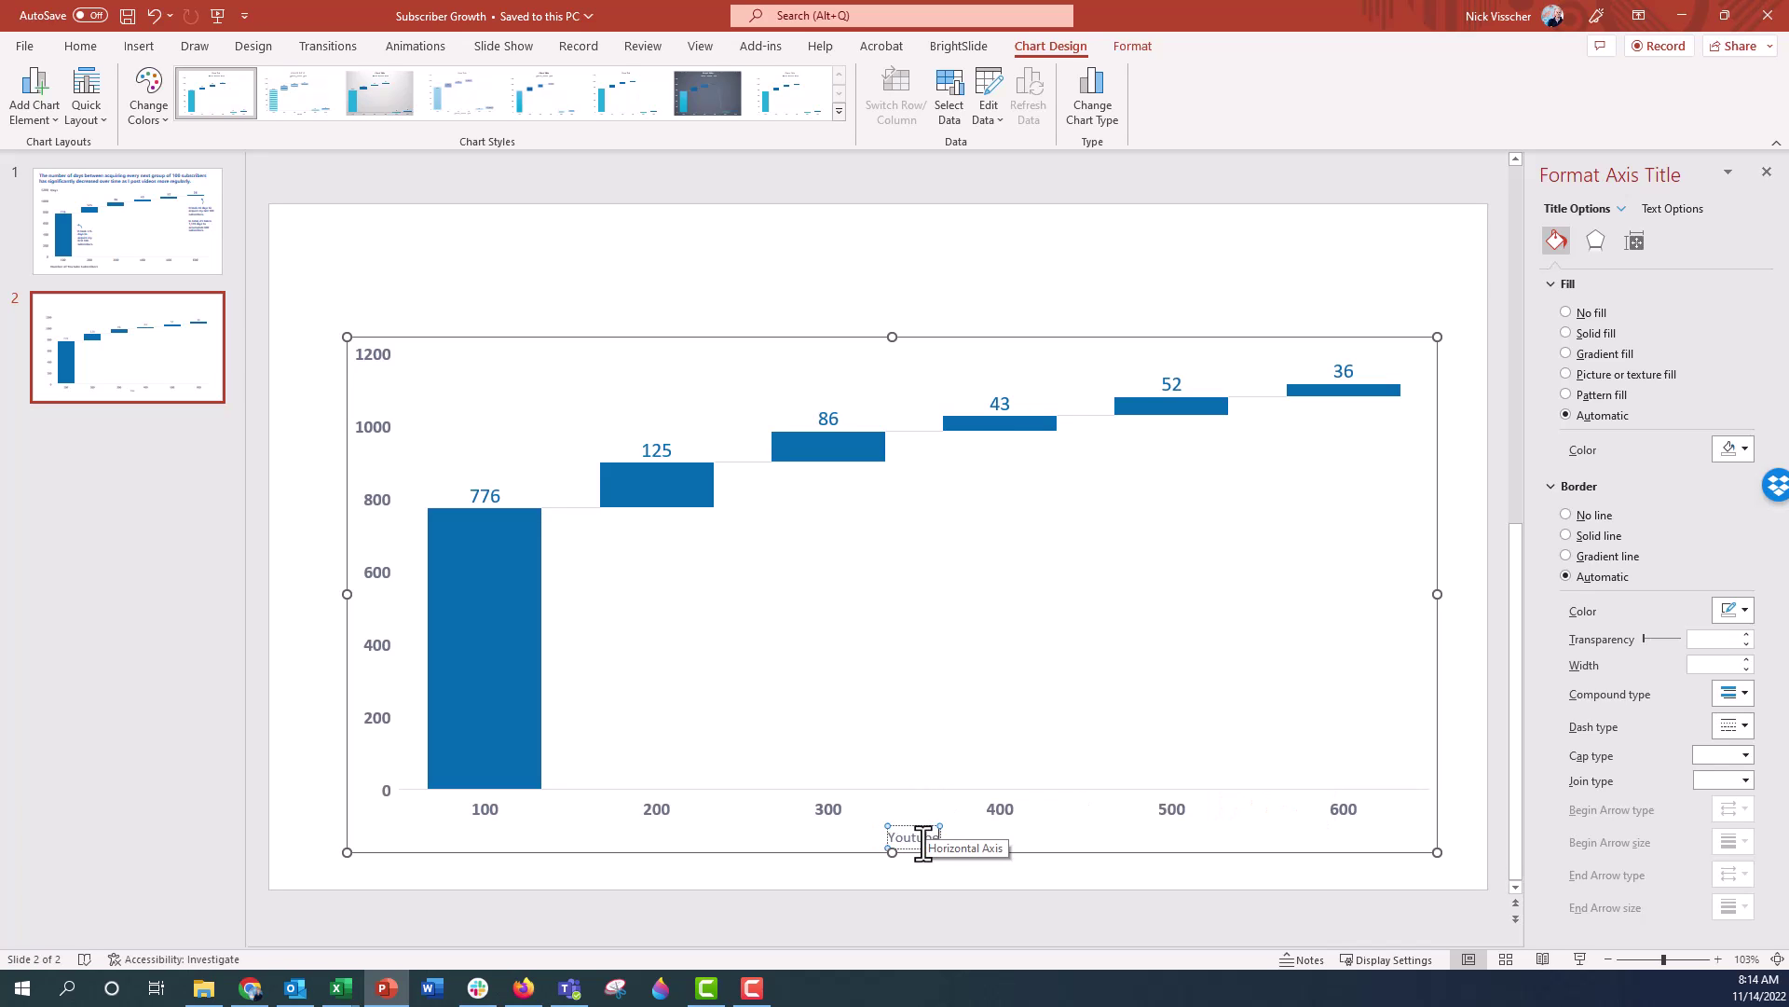
type("e Subscribers")
left_click(674, 871)
left_click(896, 841)
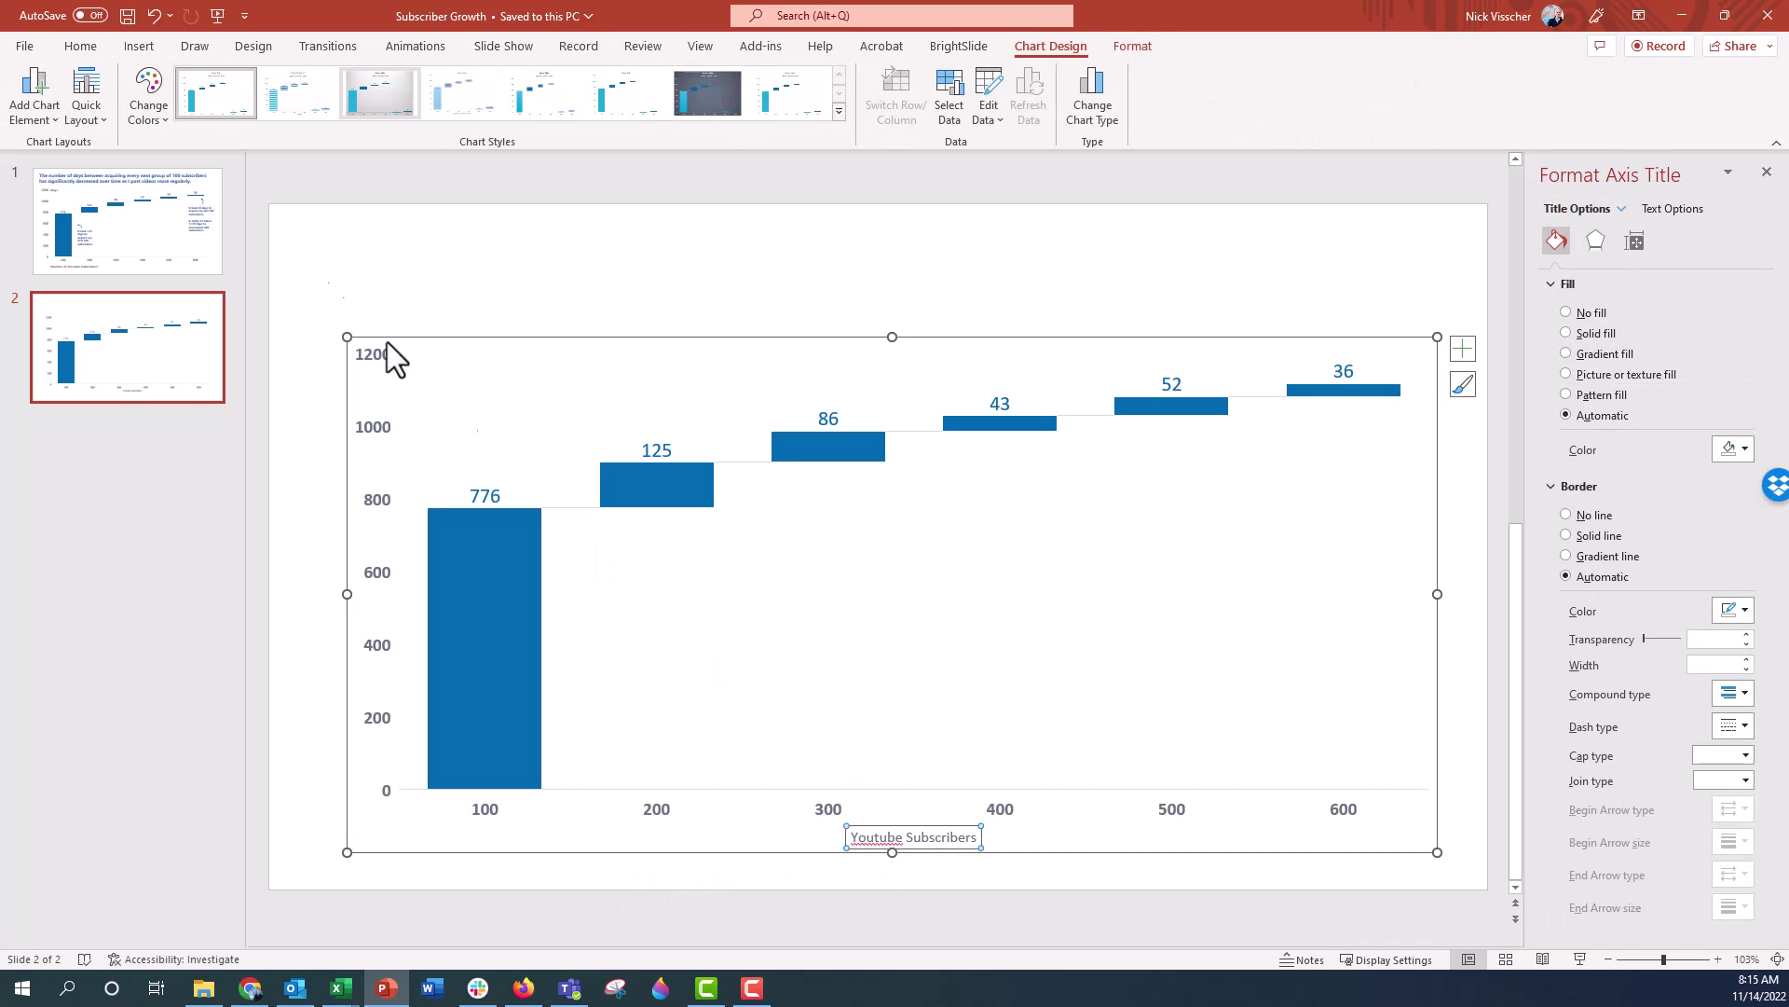
Make the 'Youtube Subscribers' axis title bold and enlarge it to 14 pt
left_click(87, 50)
left_click(343, 112)
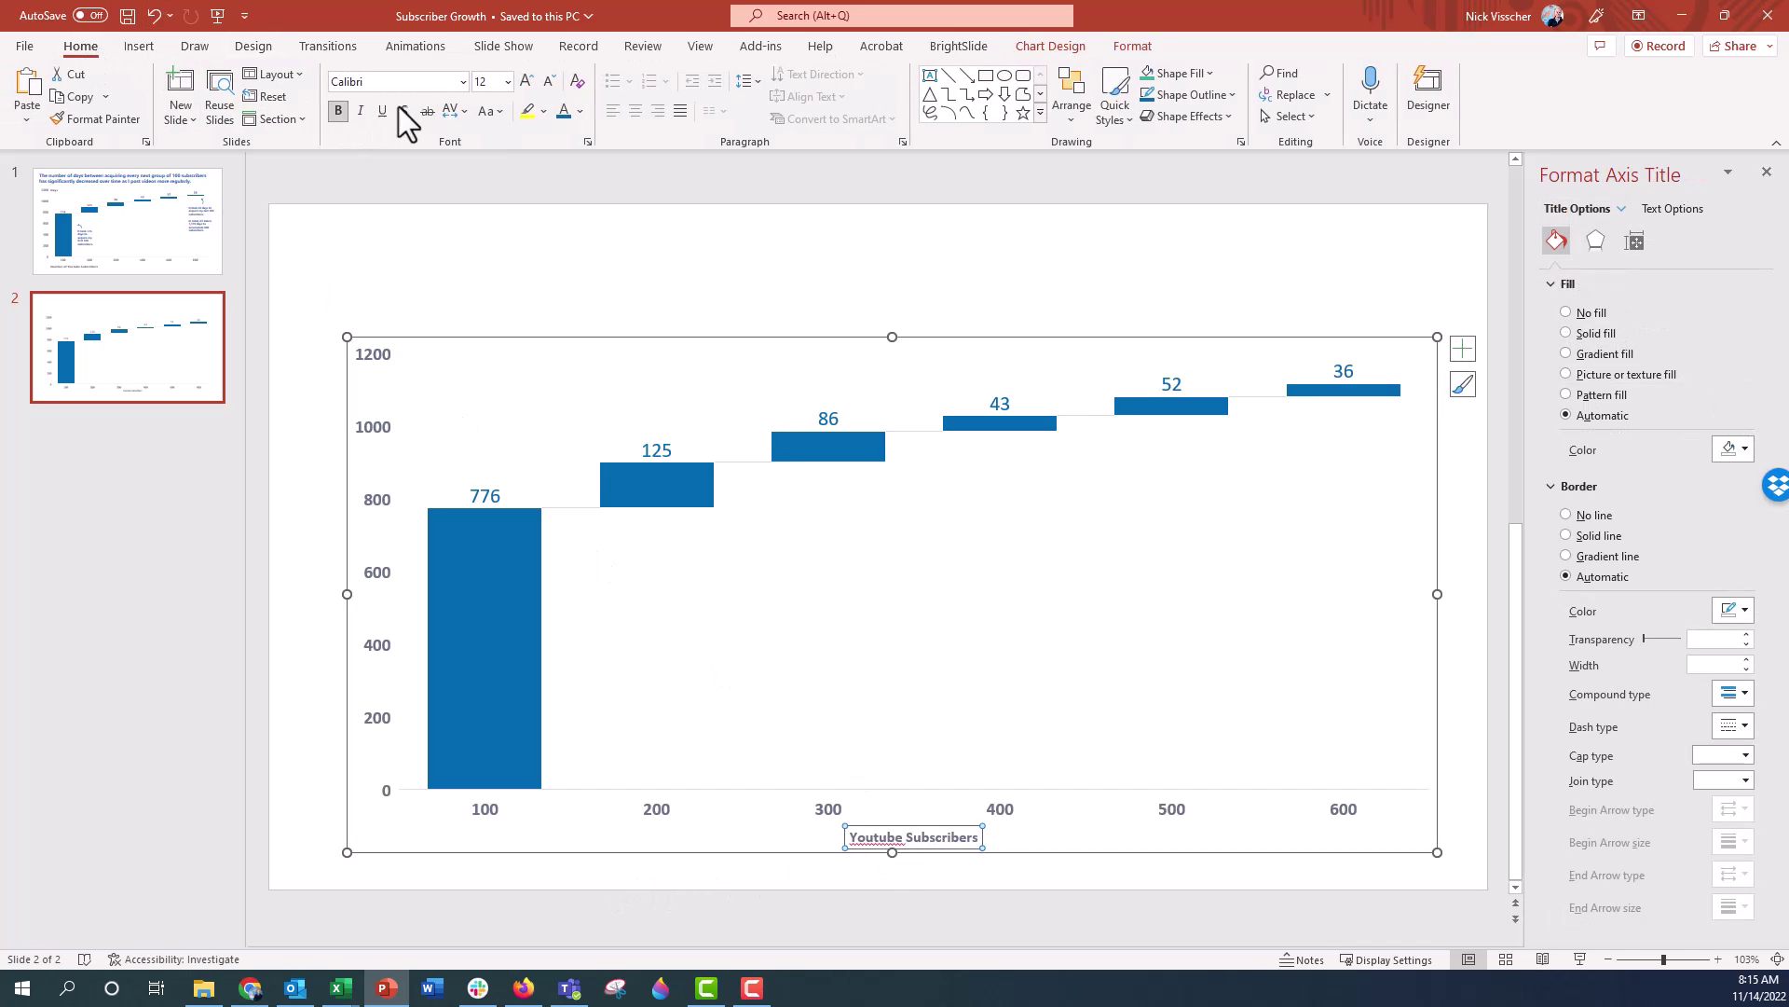
left_click(530, 83)
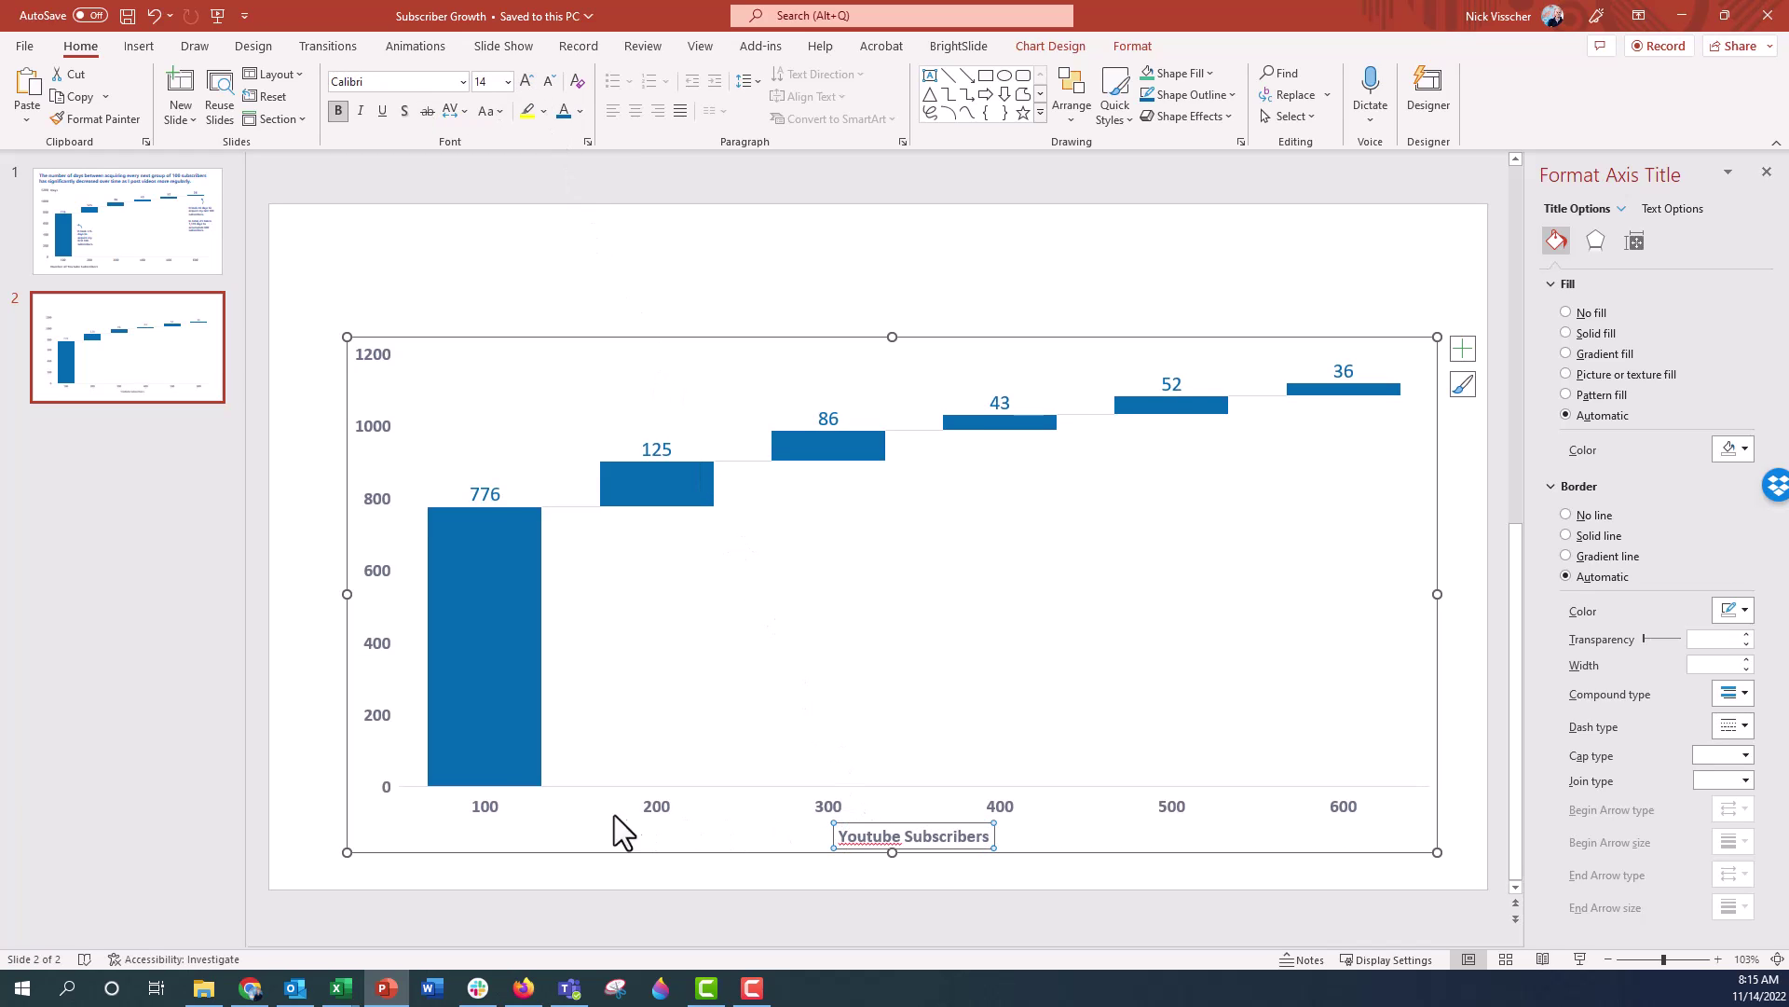
left_click(824, 874)
left_click(886, 839)
Deselect and reselect the axis title to review the slide, leaving the chart unchanged
left_click(848, 887)
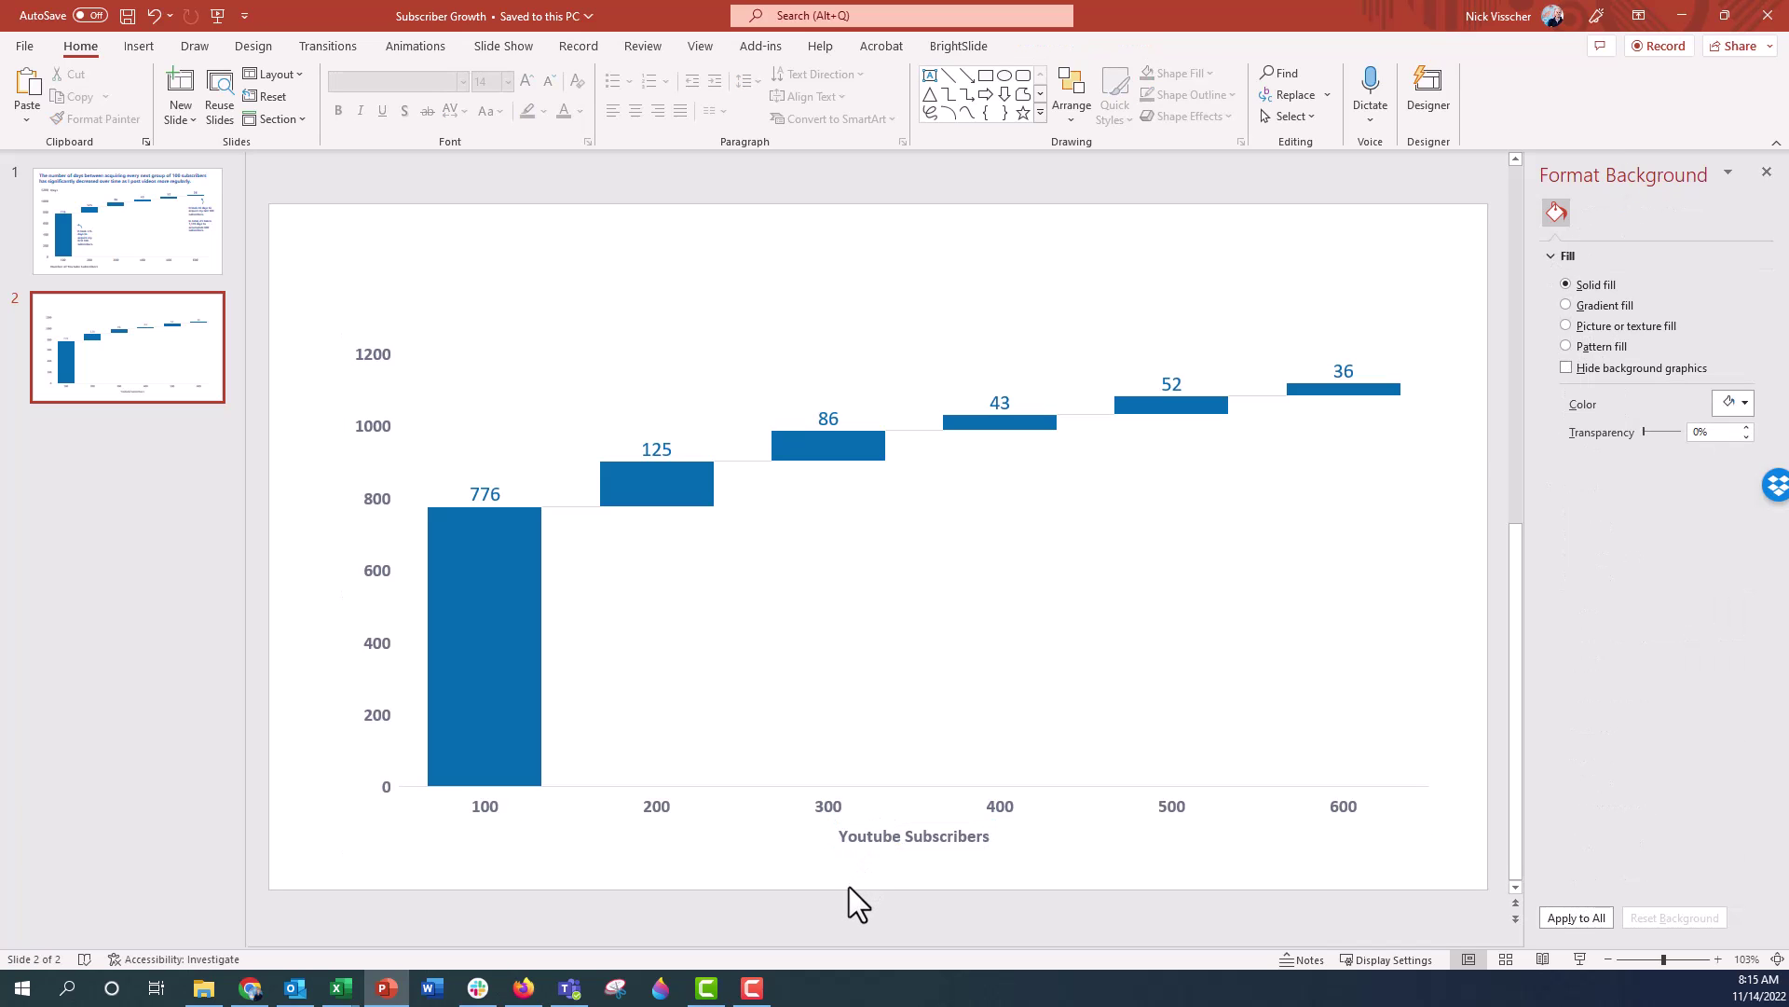
left_click(849, 838)
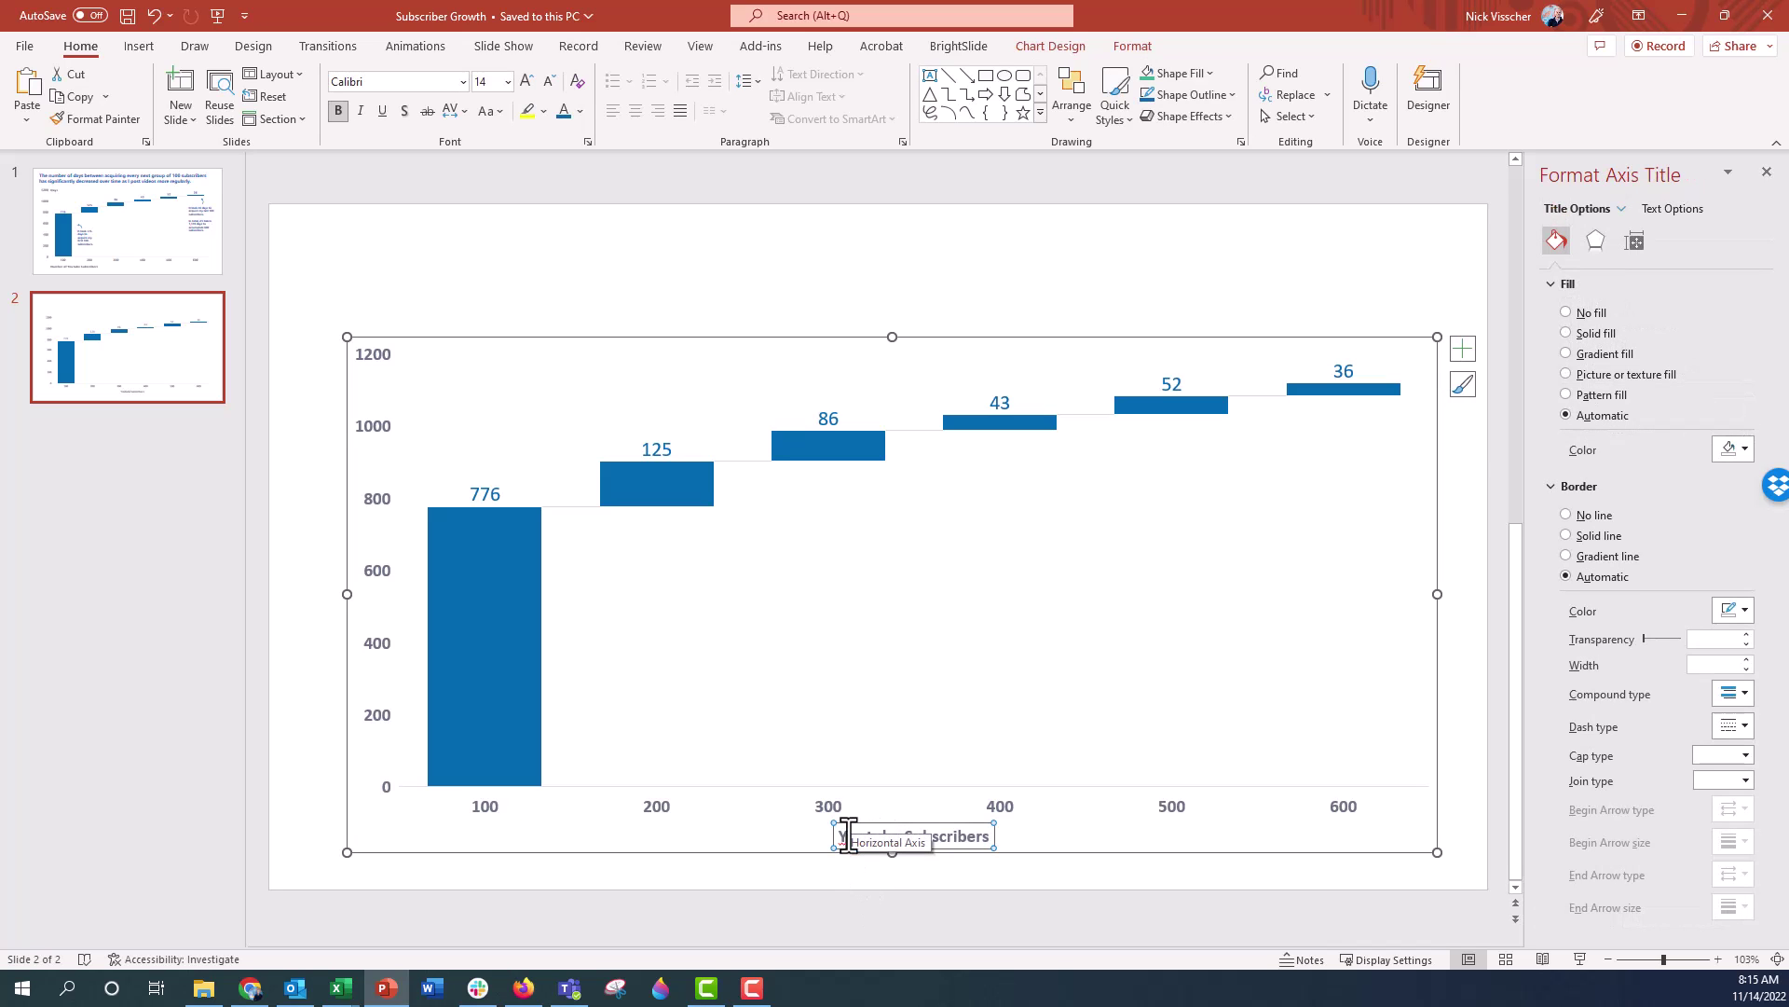
left_click(595, 878)
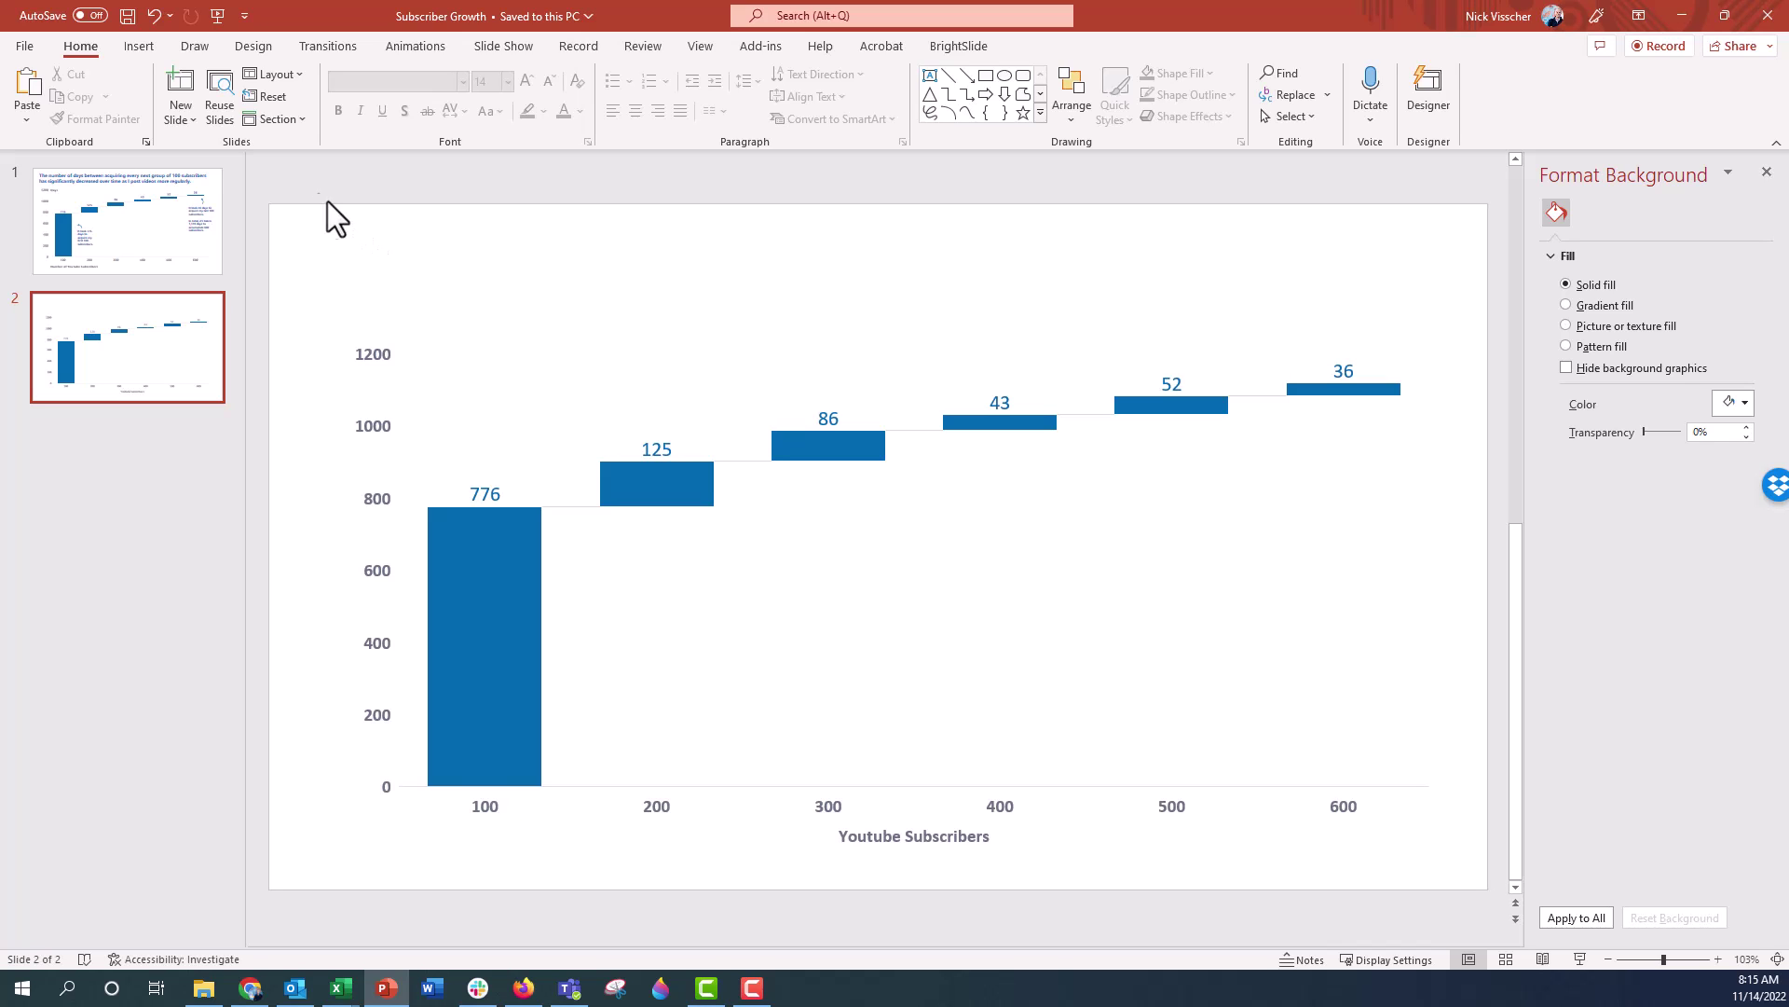
Draw a wide text box across the slide top for the chart title
left_click(126, 45)
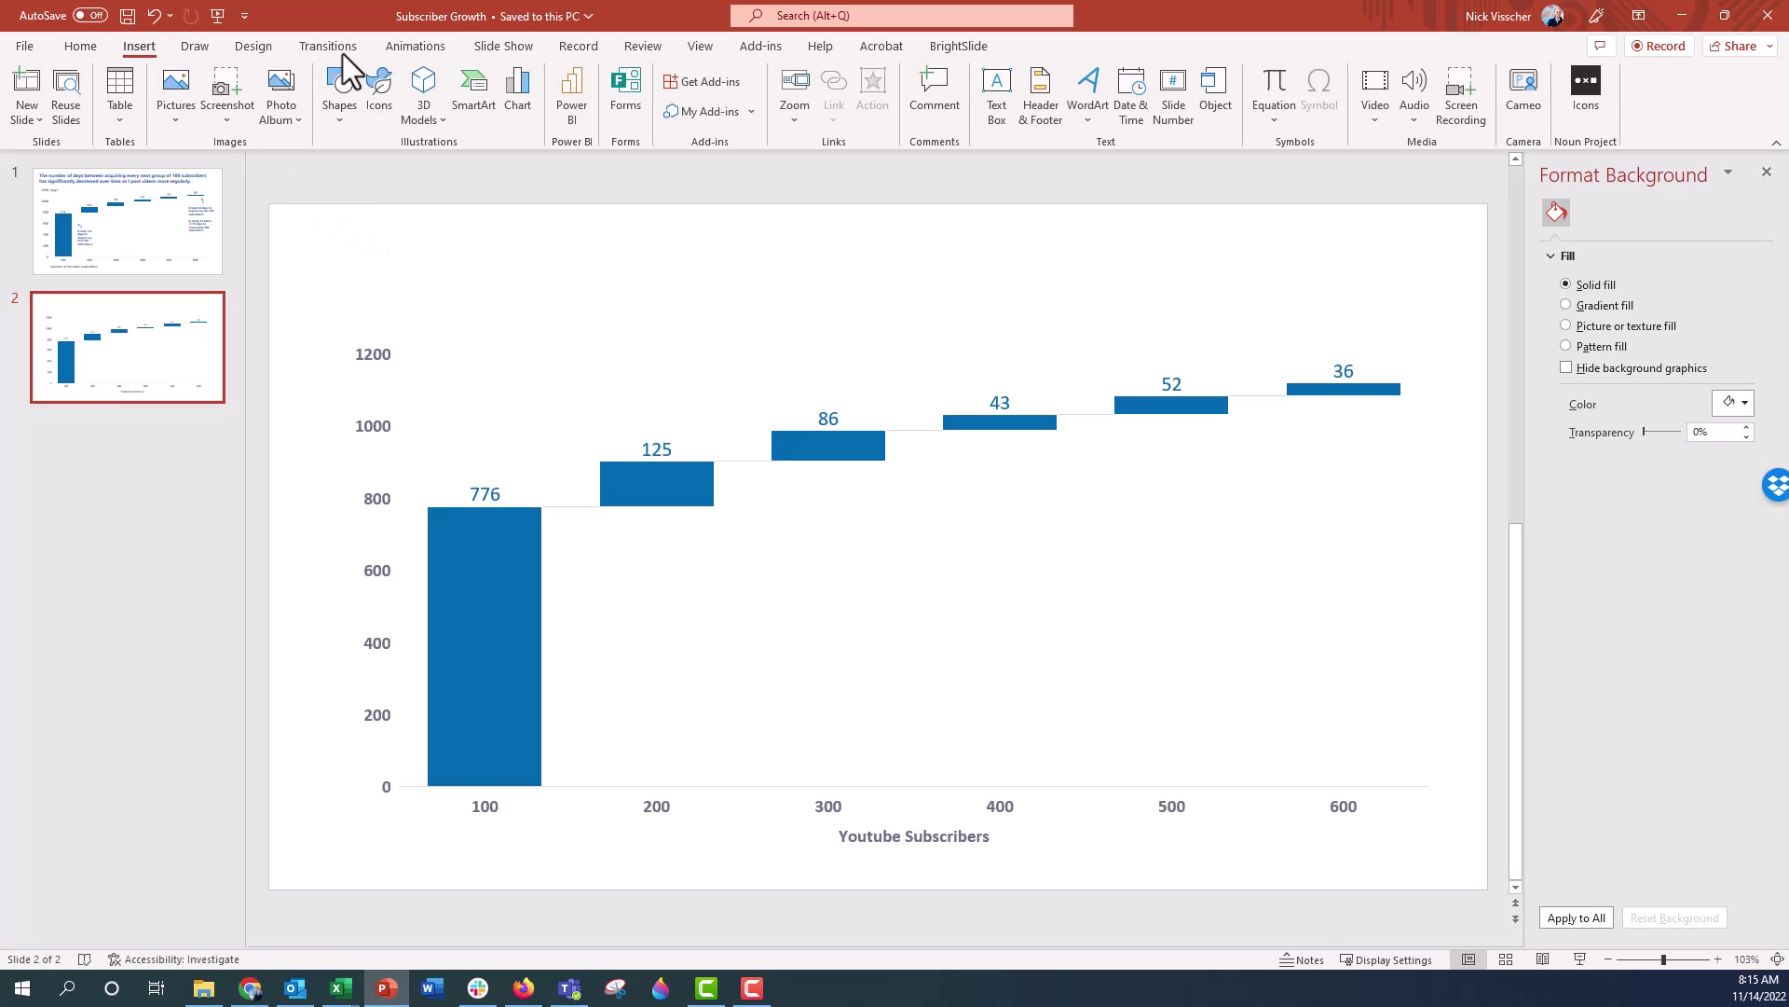
left_click(995, 99)
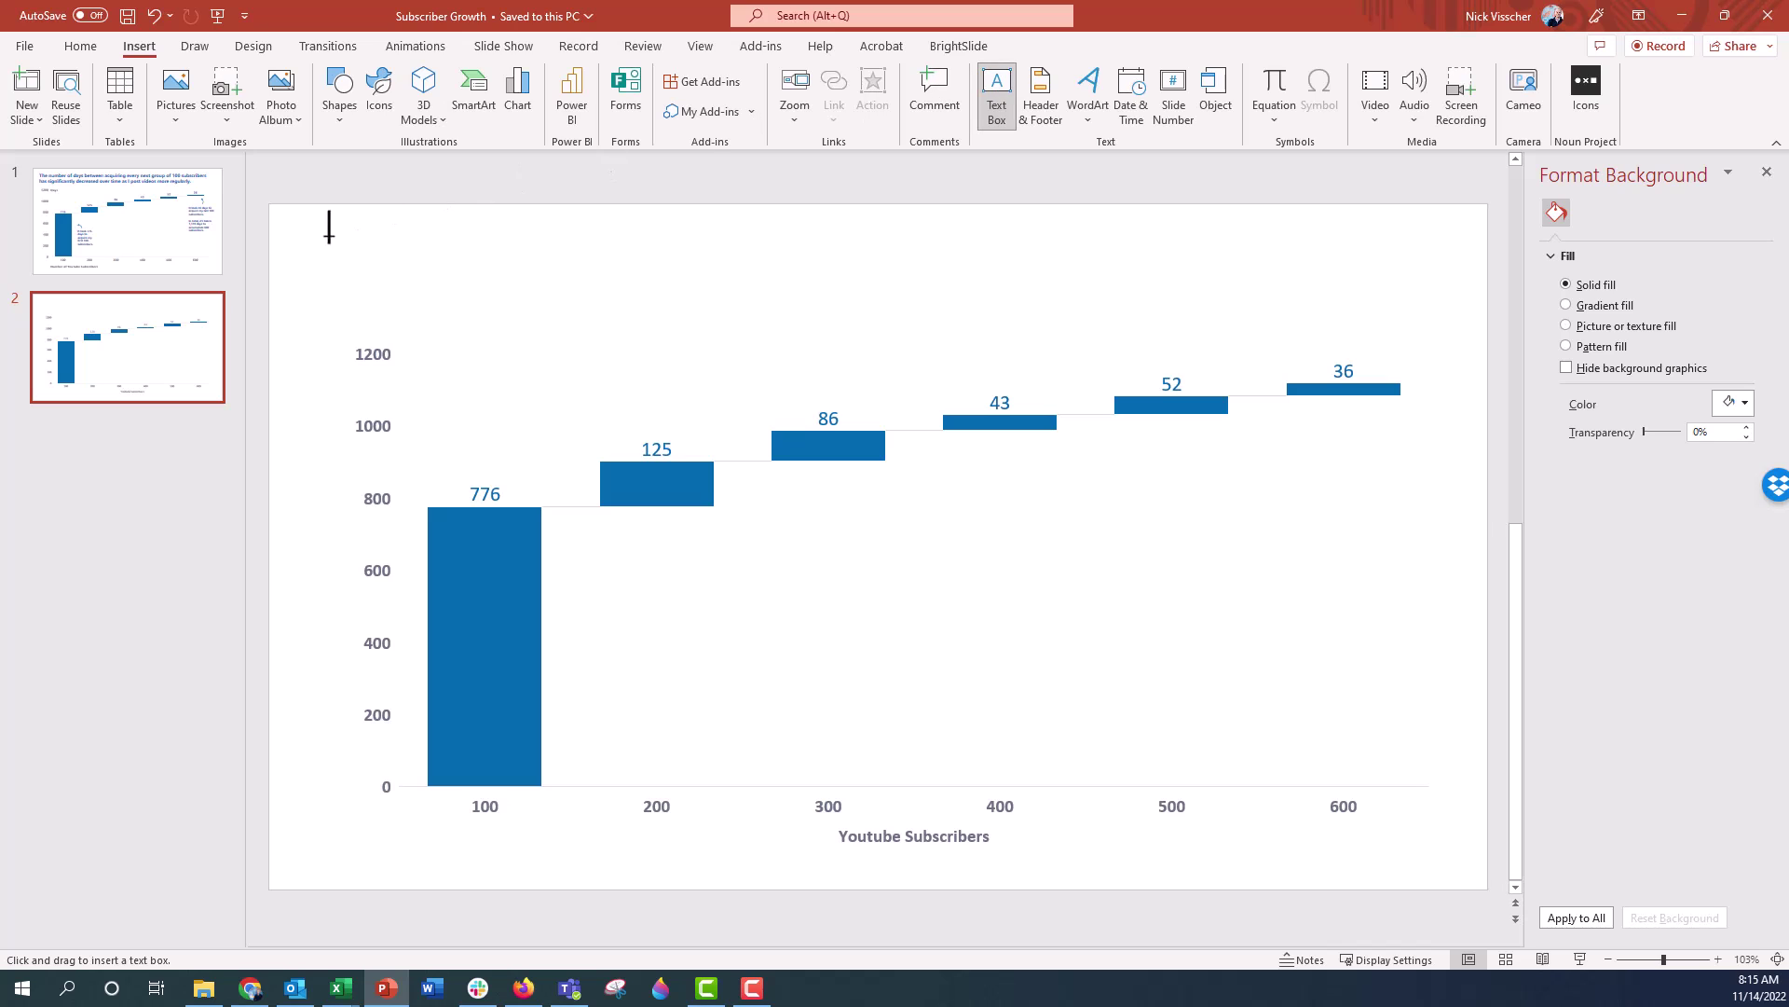
left_click_drag(329, 237, 540, 266)
left_click_drag(910, 281, 1419, 309)
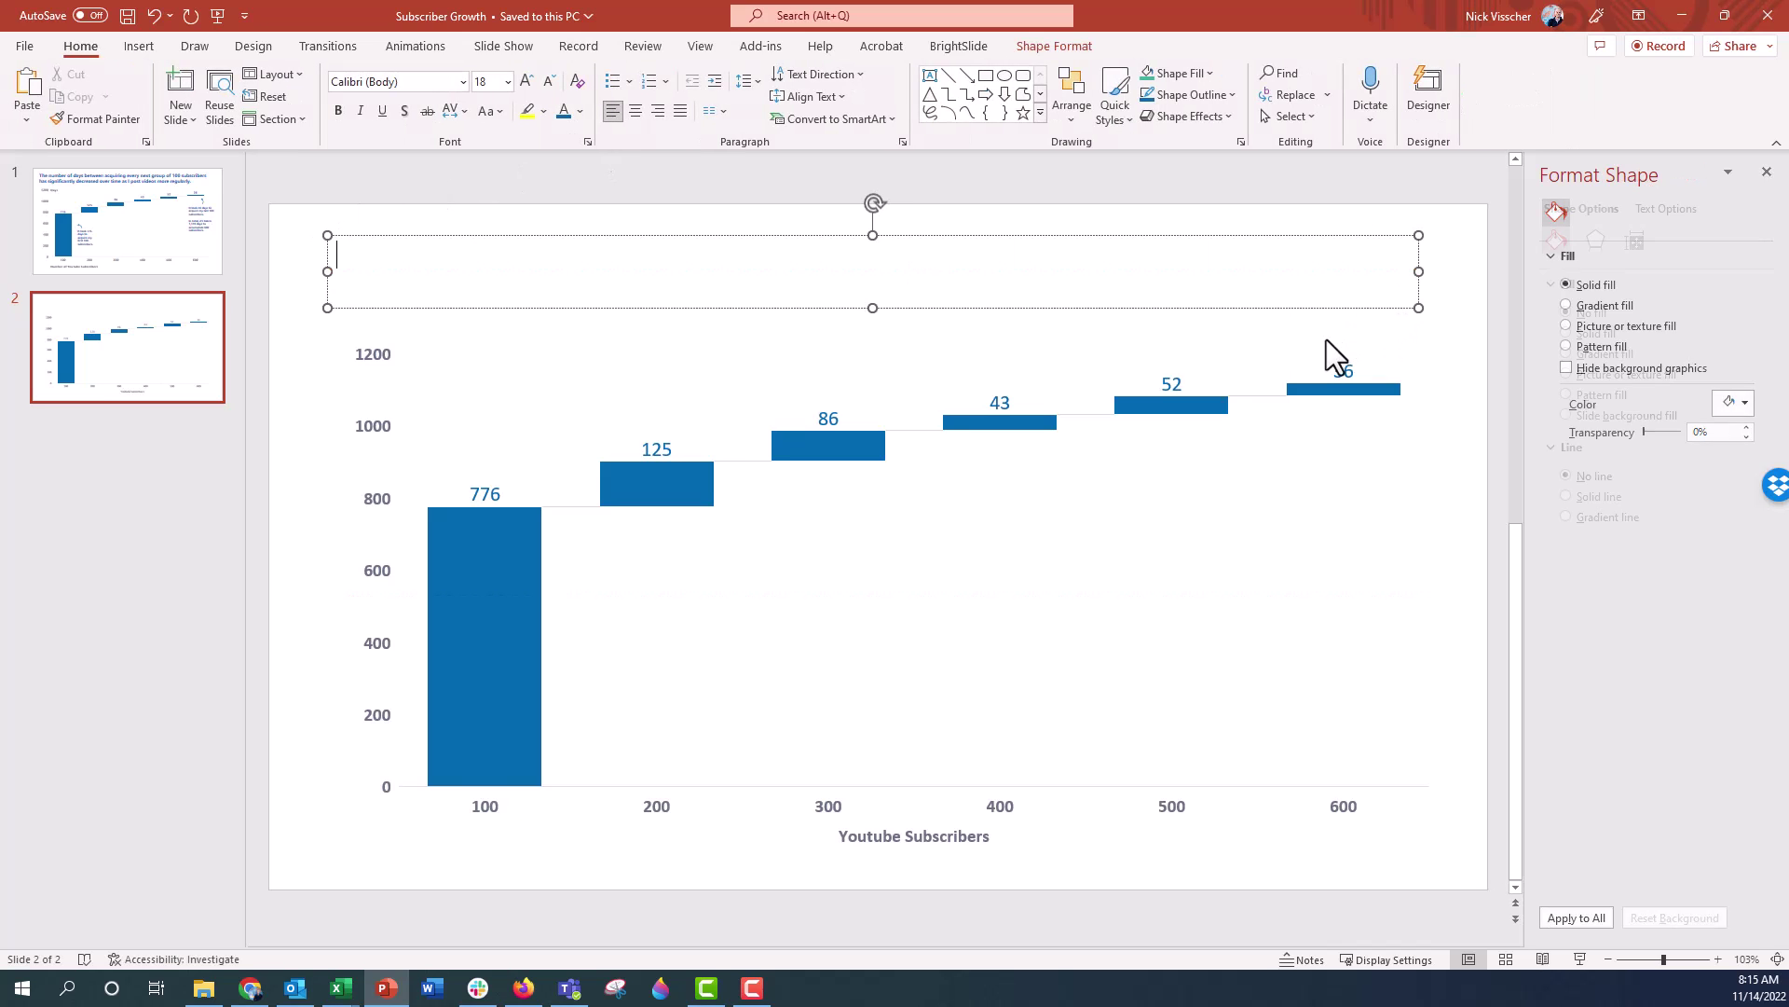
type("Youb")
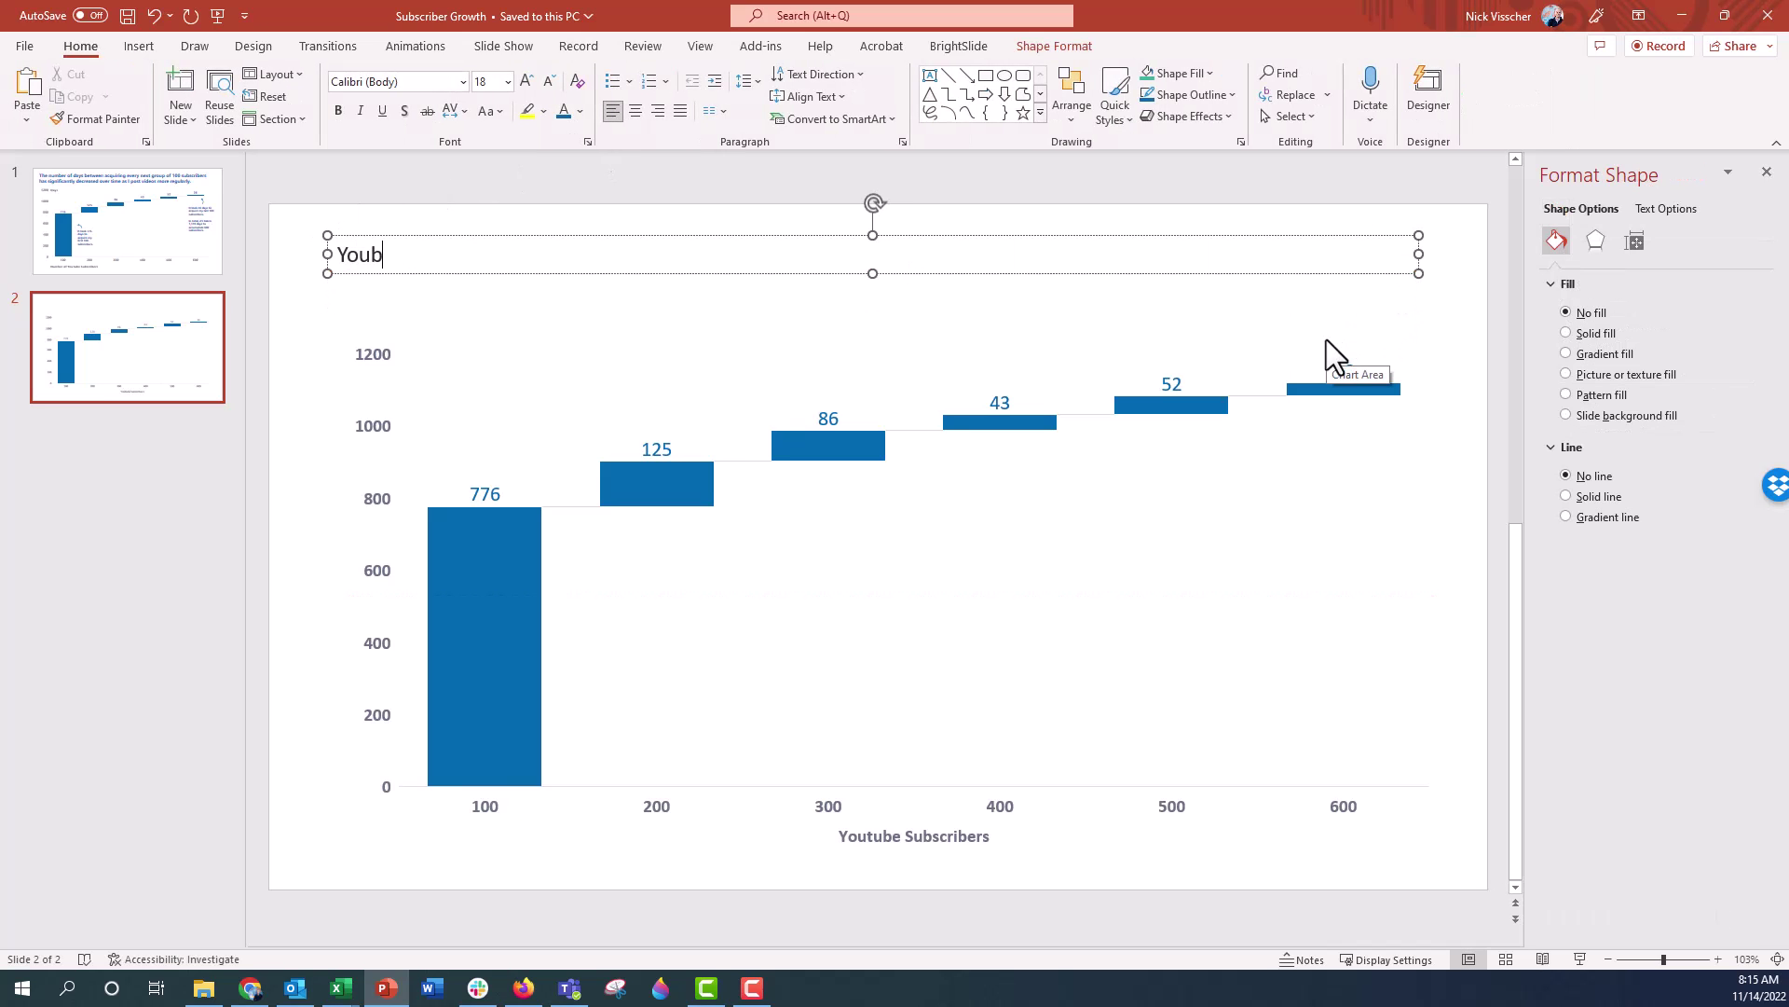
key("BackSpace")
type("Tube ")
type("Subscriber ")
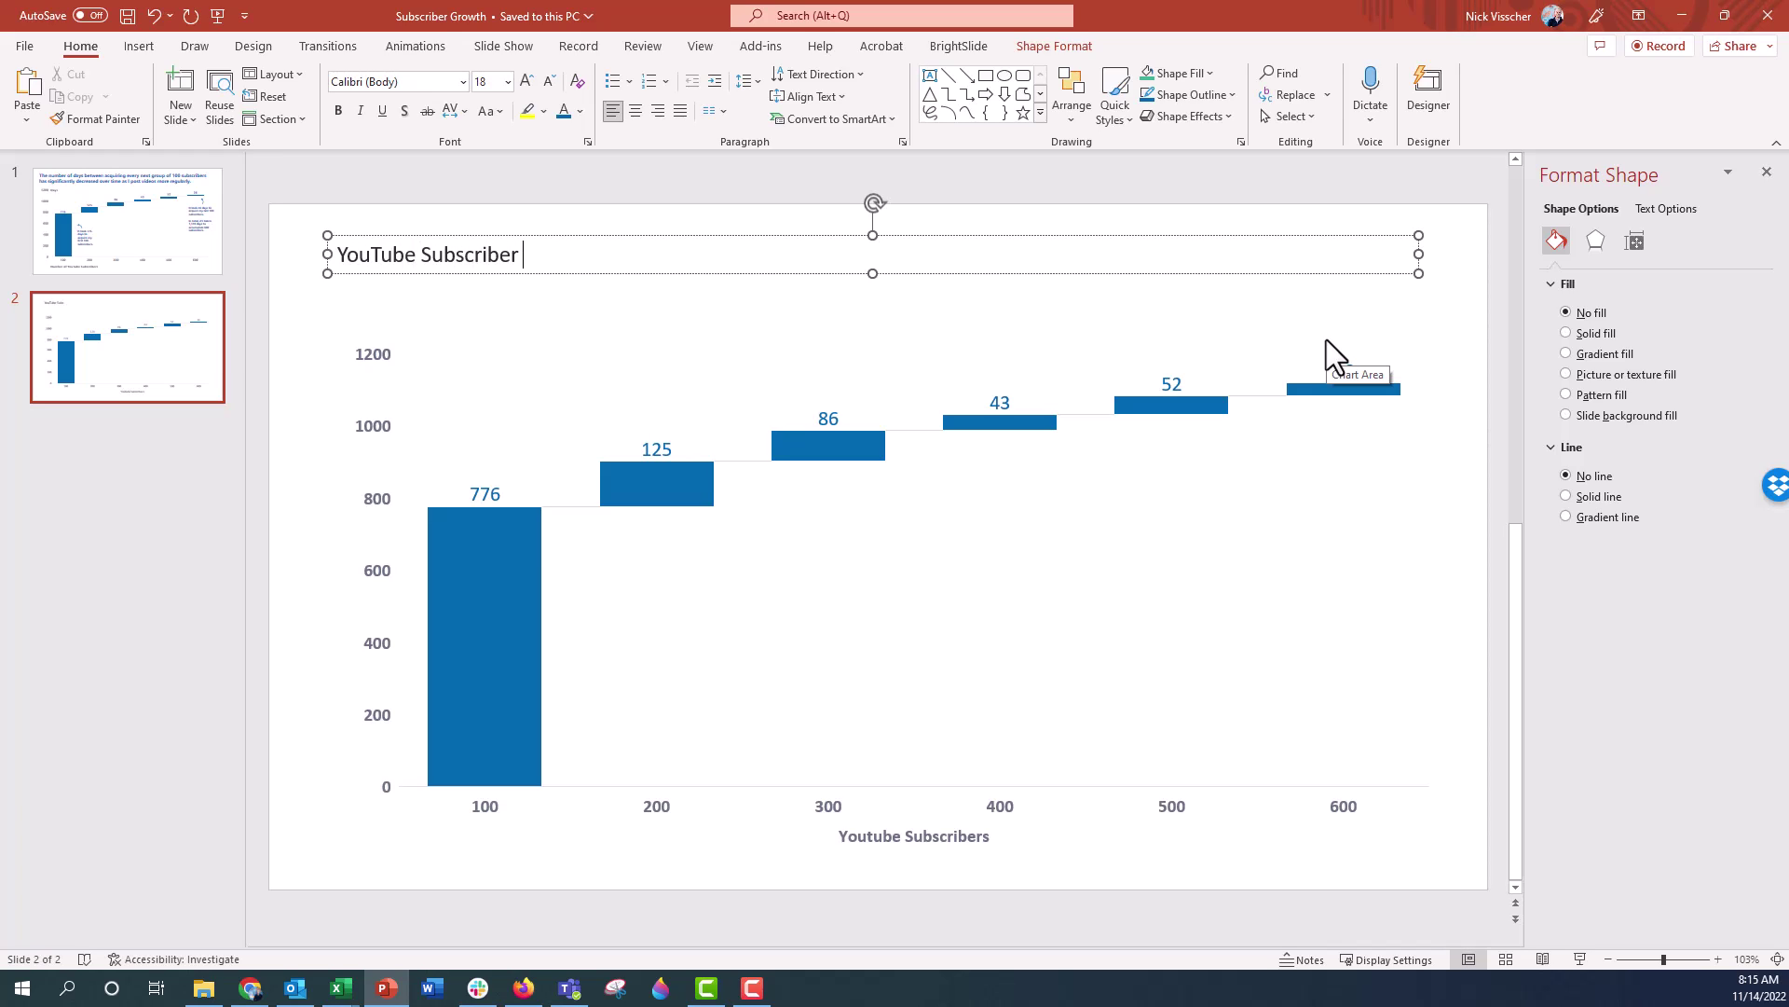
type("Growth")
type("Over T")
type("ime")
Make the 'YouTube Subscriber Growth Over Time' title bold and blue, then view slide 1
left_click(546, 276)
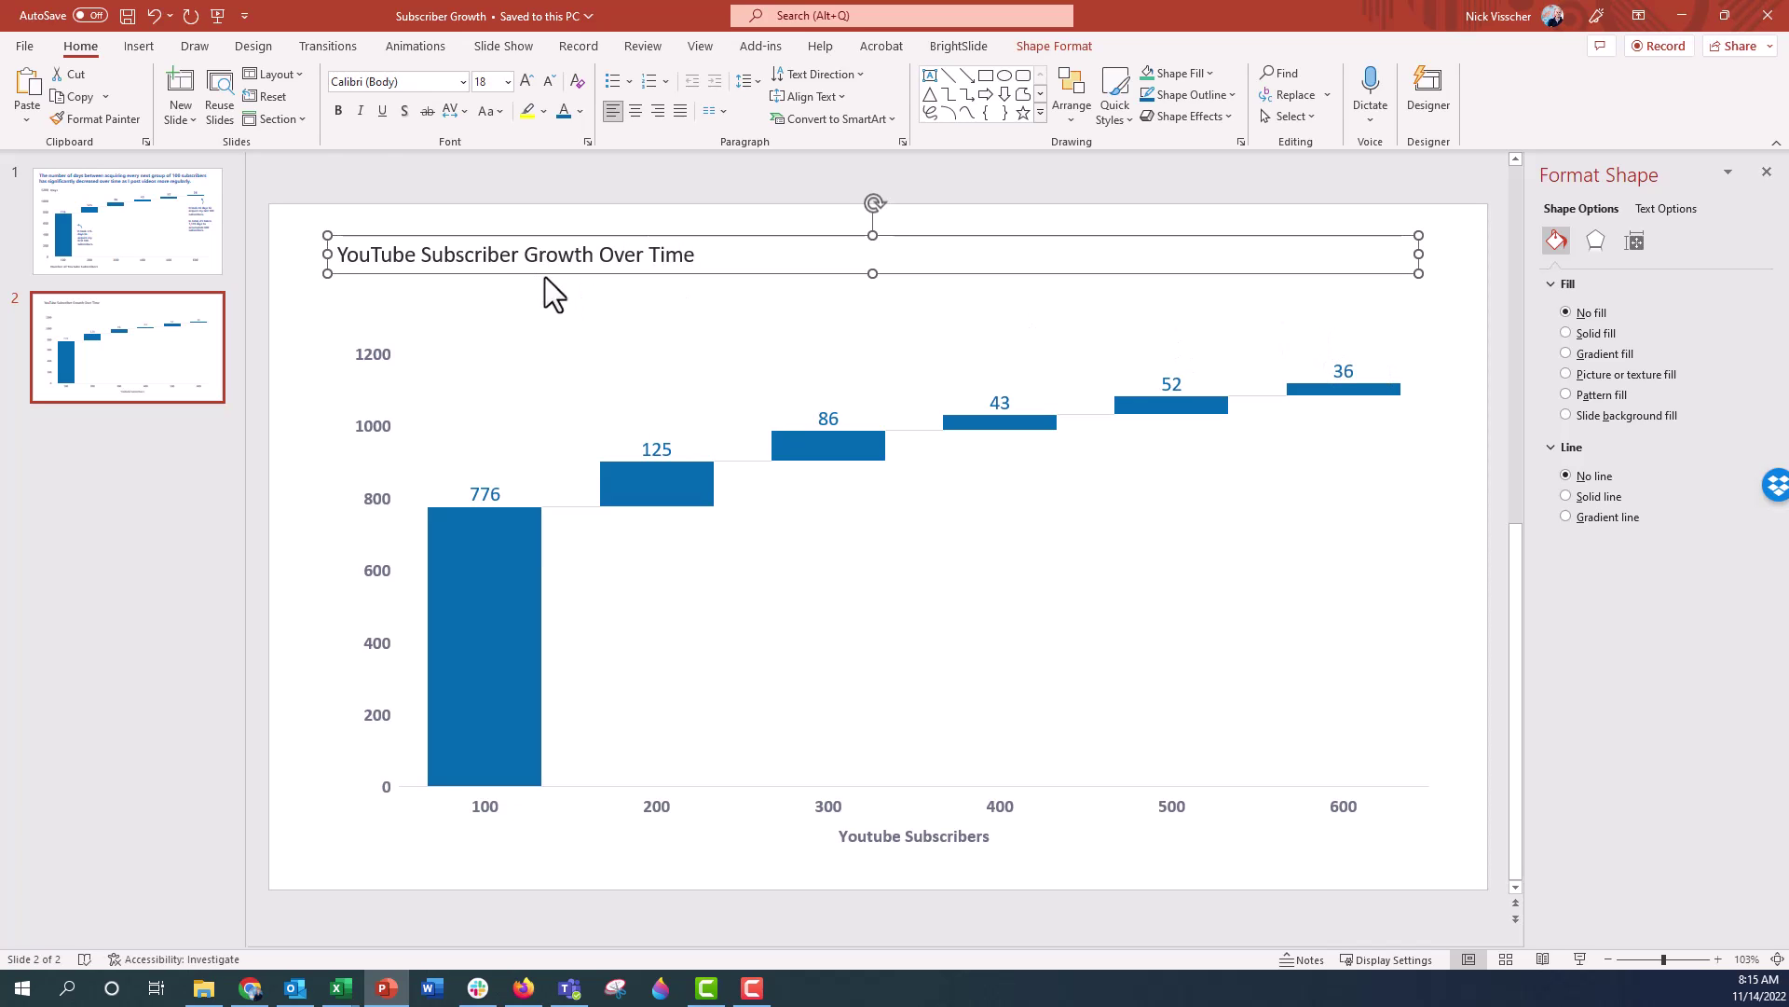
left_click(339, 111)
left_click(564, 111)
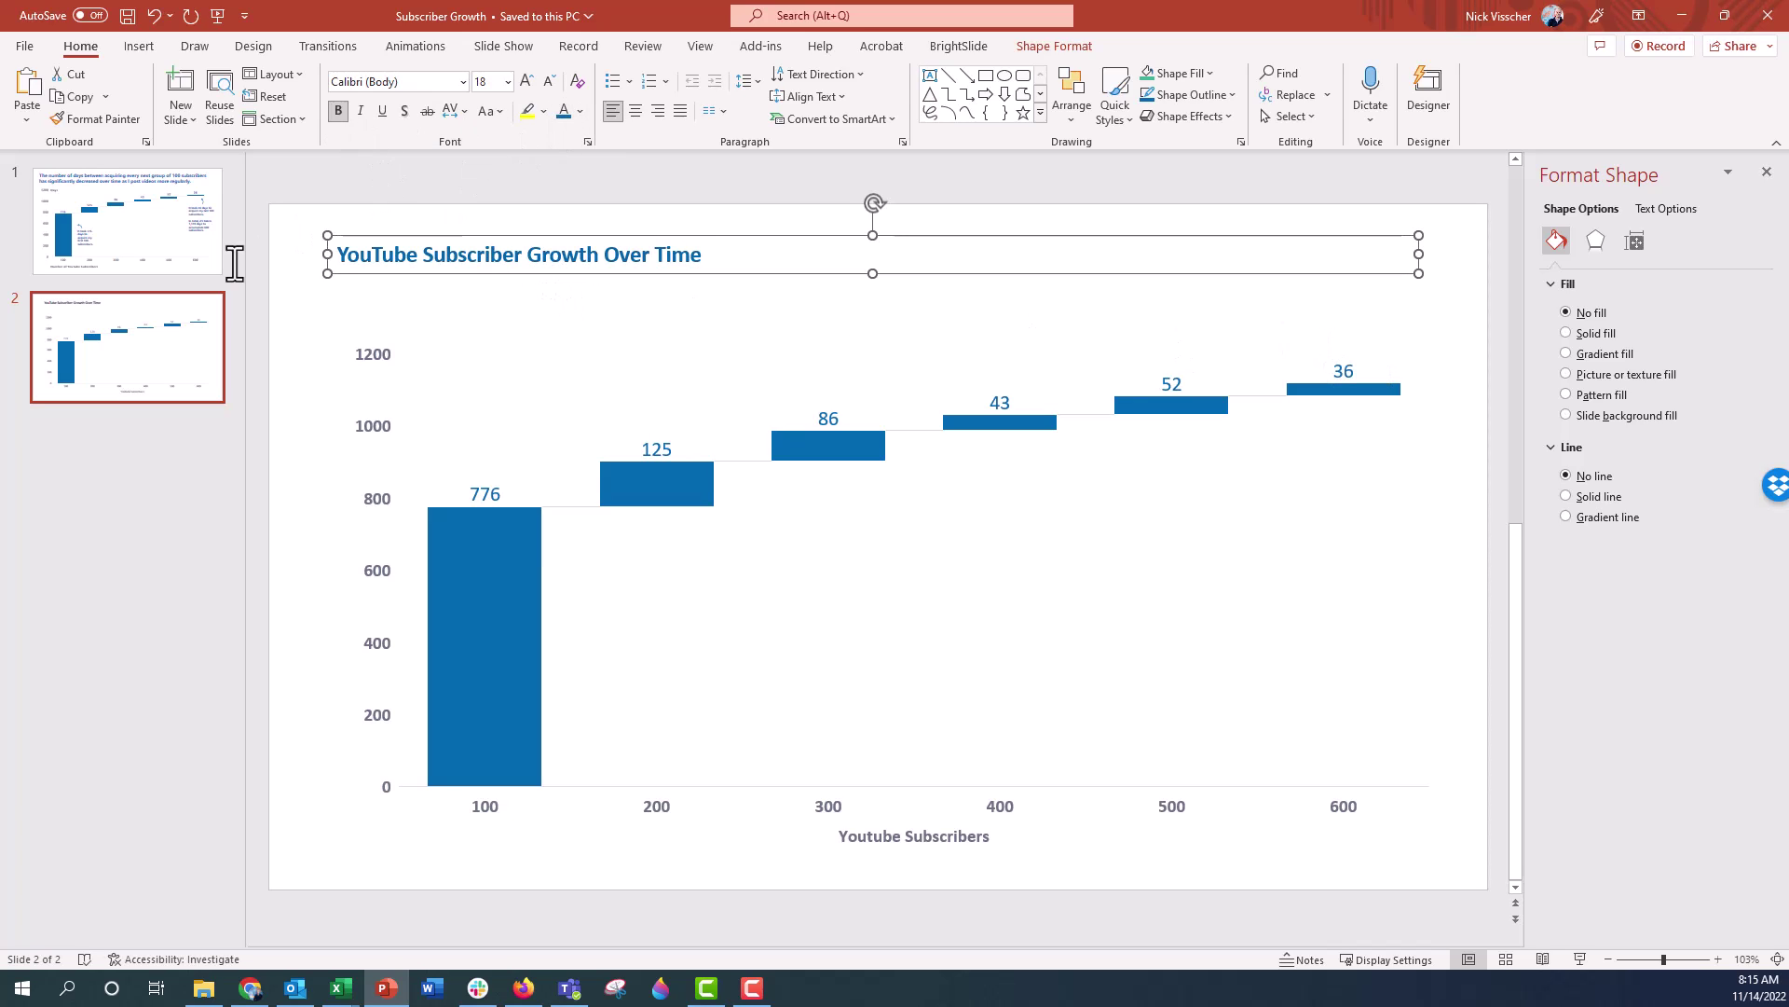
left_click(217, 269)
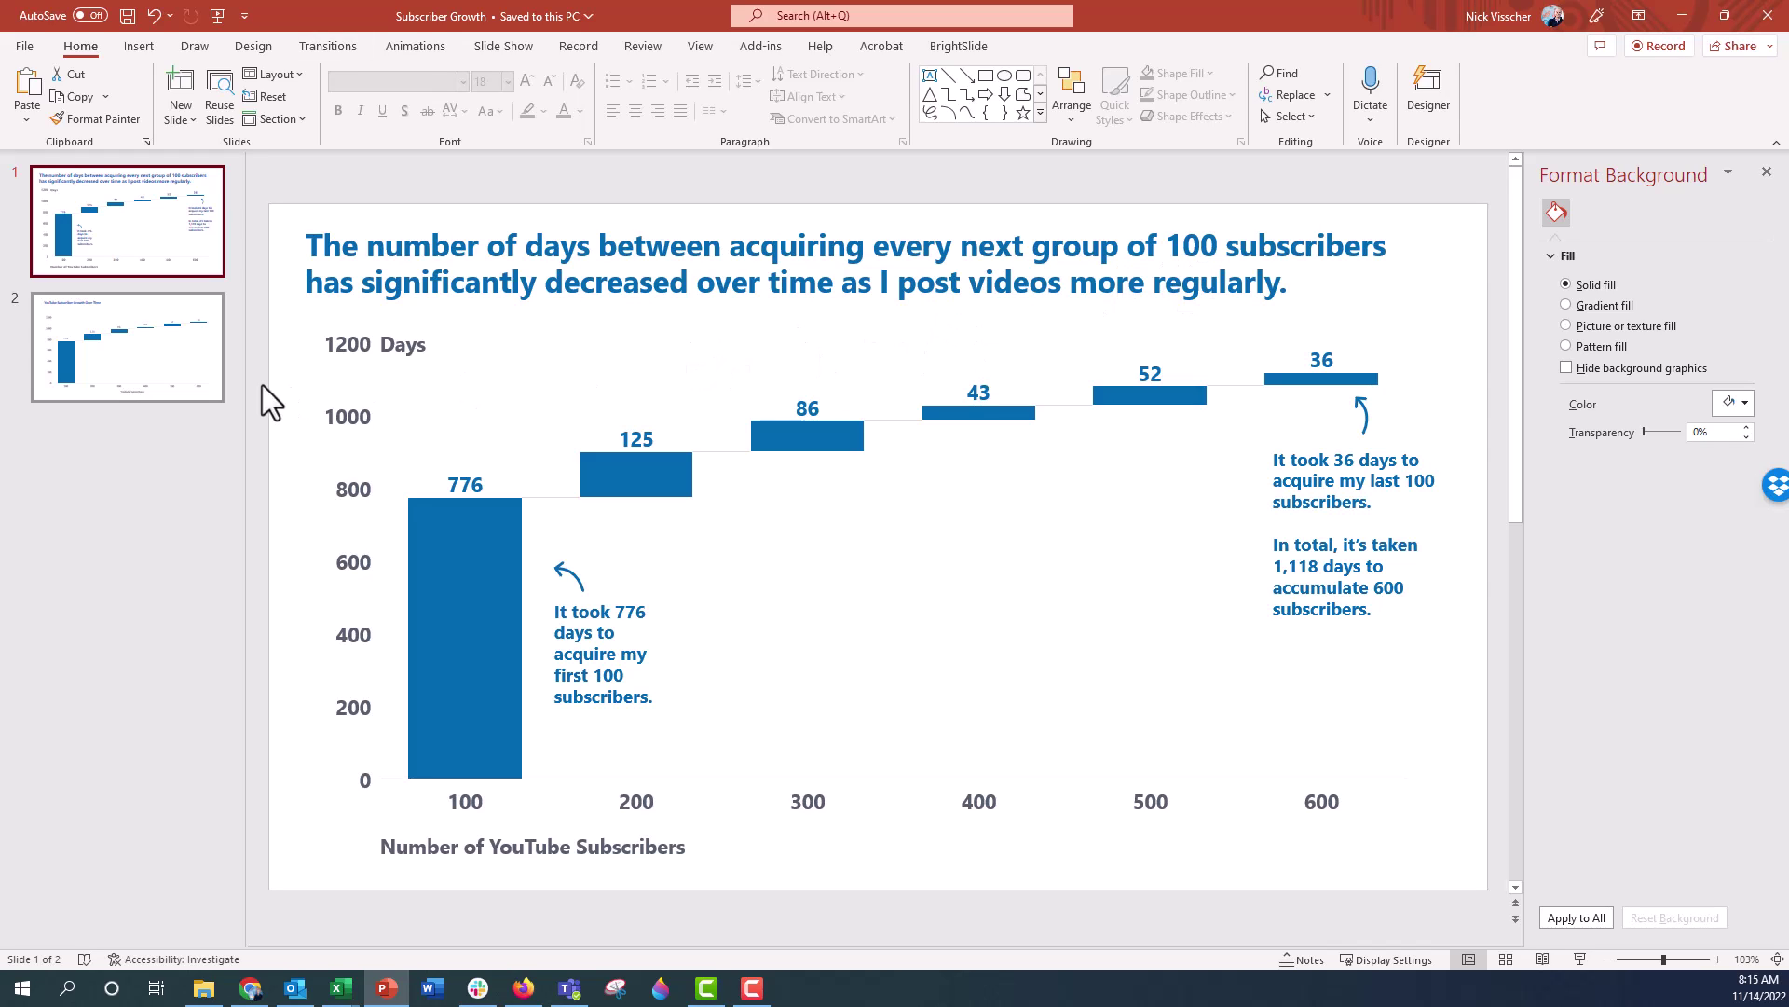
On slide 2, enlarge the 'YouTube Subscriber Growth Over Time' title to 28 pt
left_click(215, 387)
left_click(368, 269)
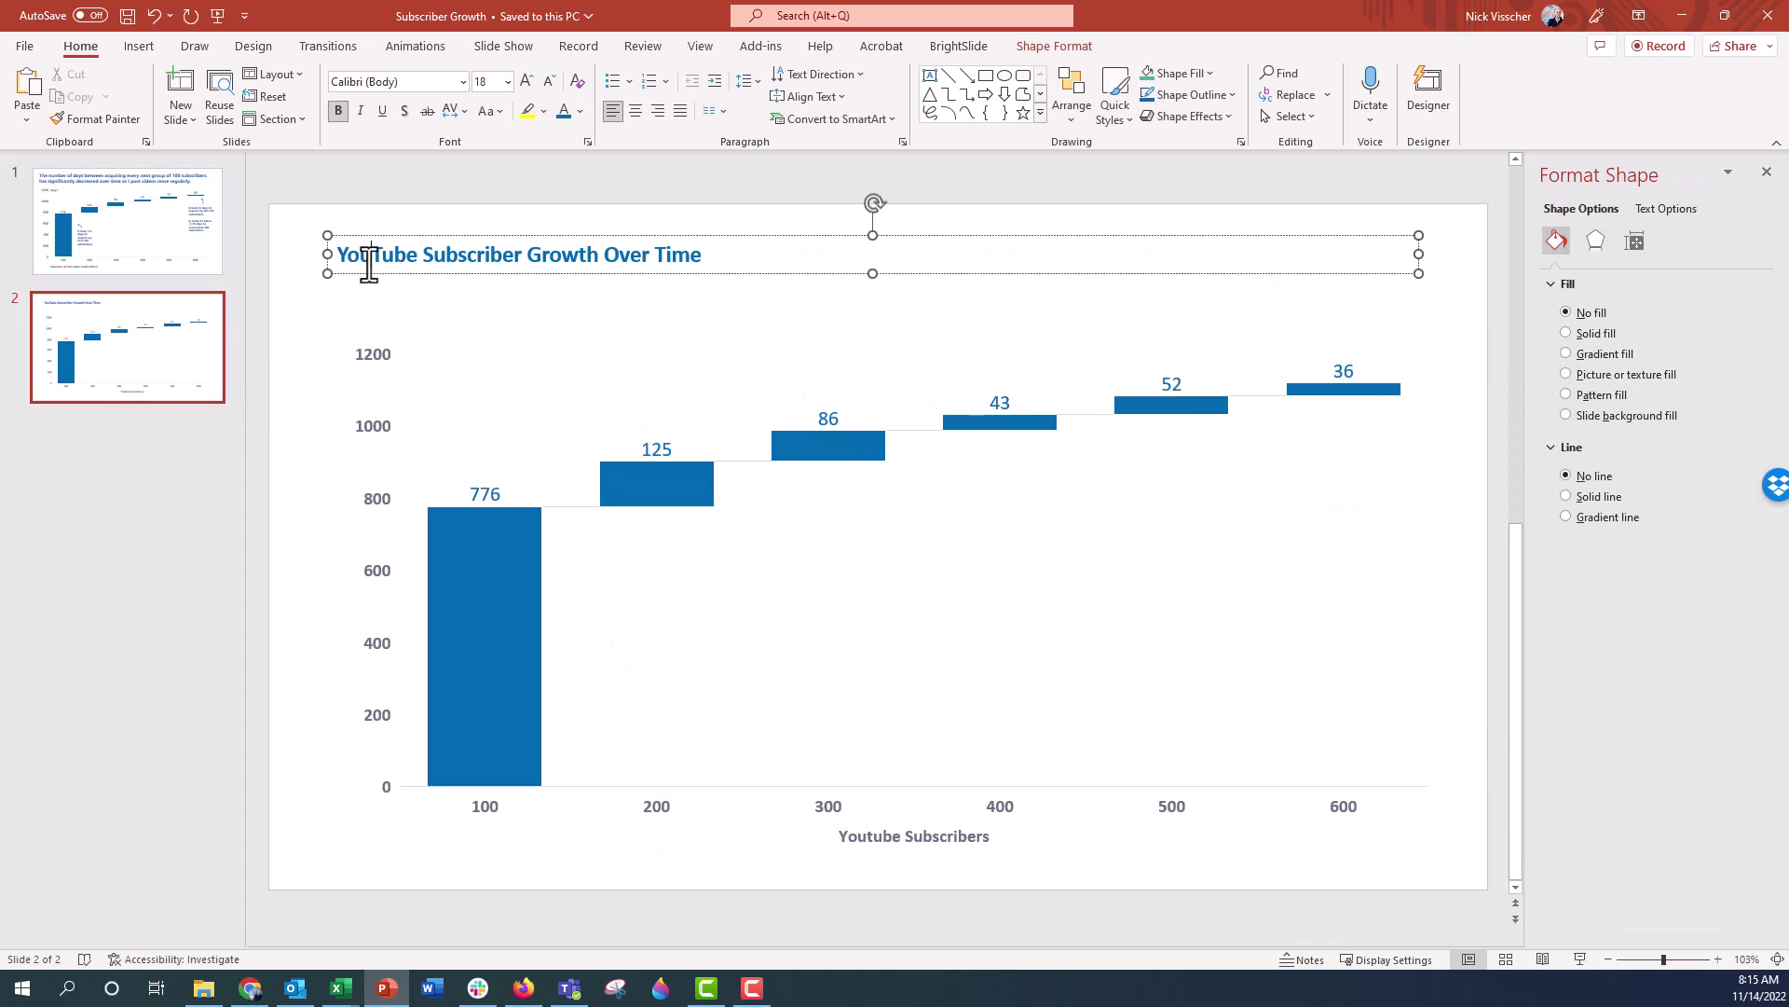
left_click(528, 80)
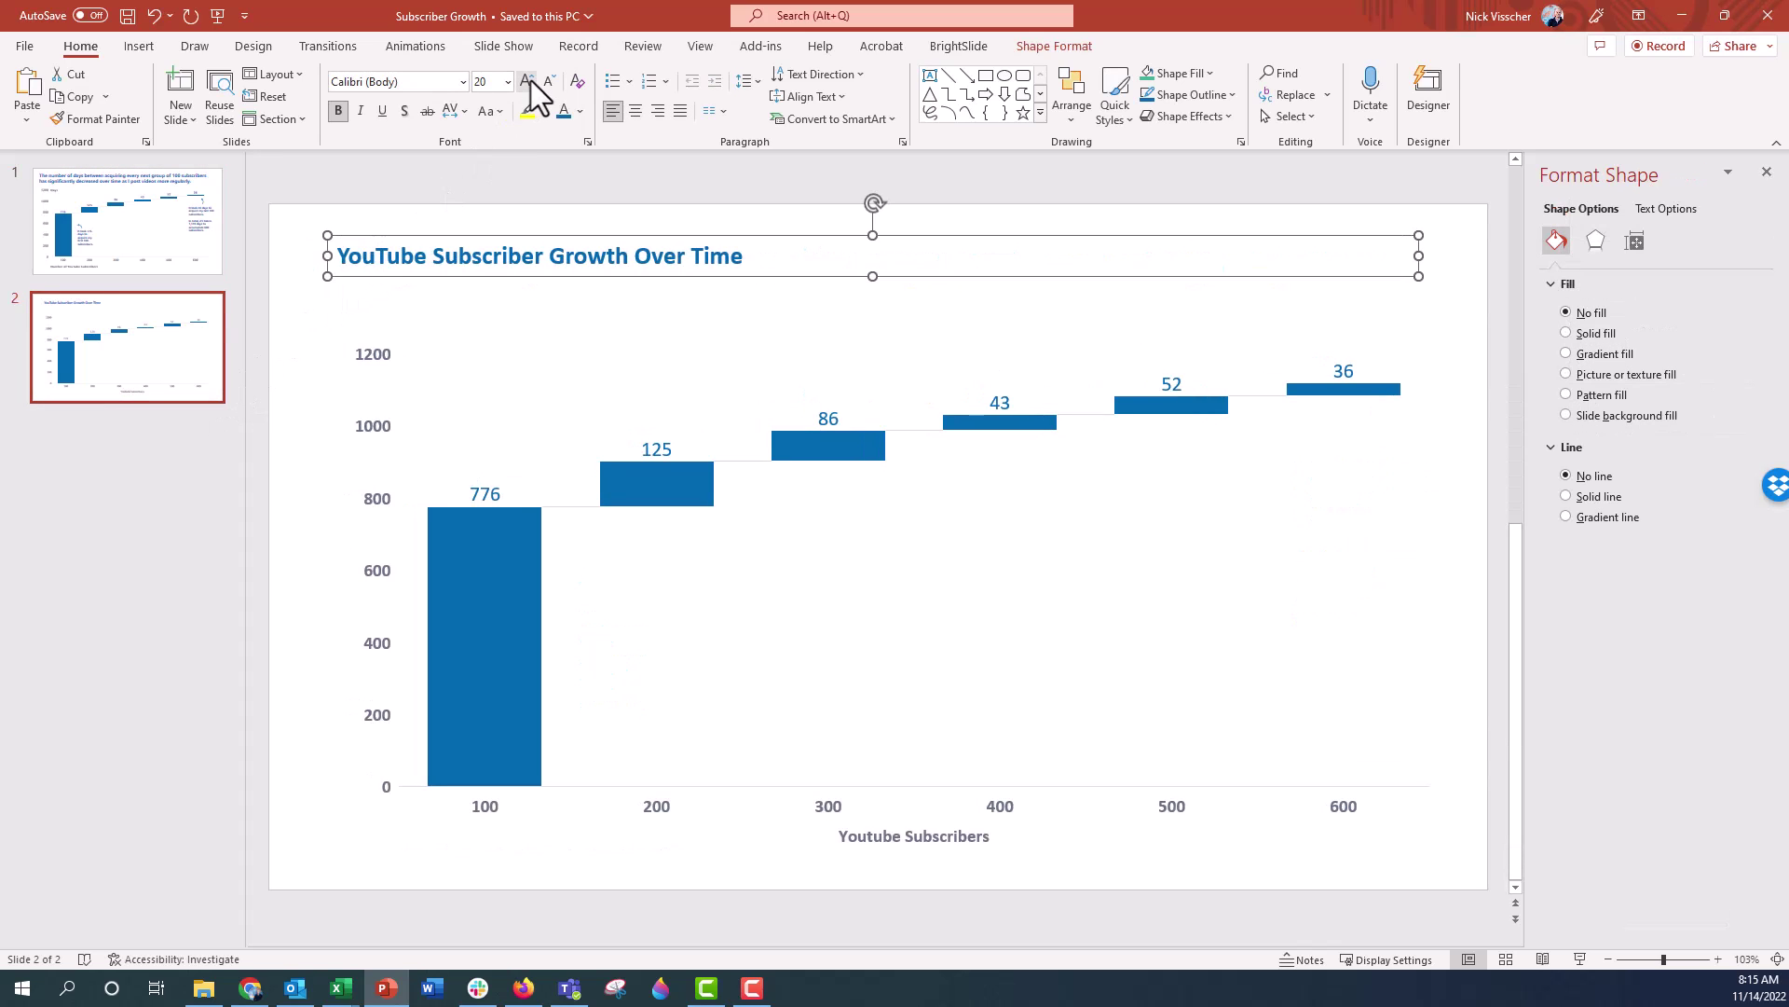
left_click(531, 80)
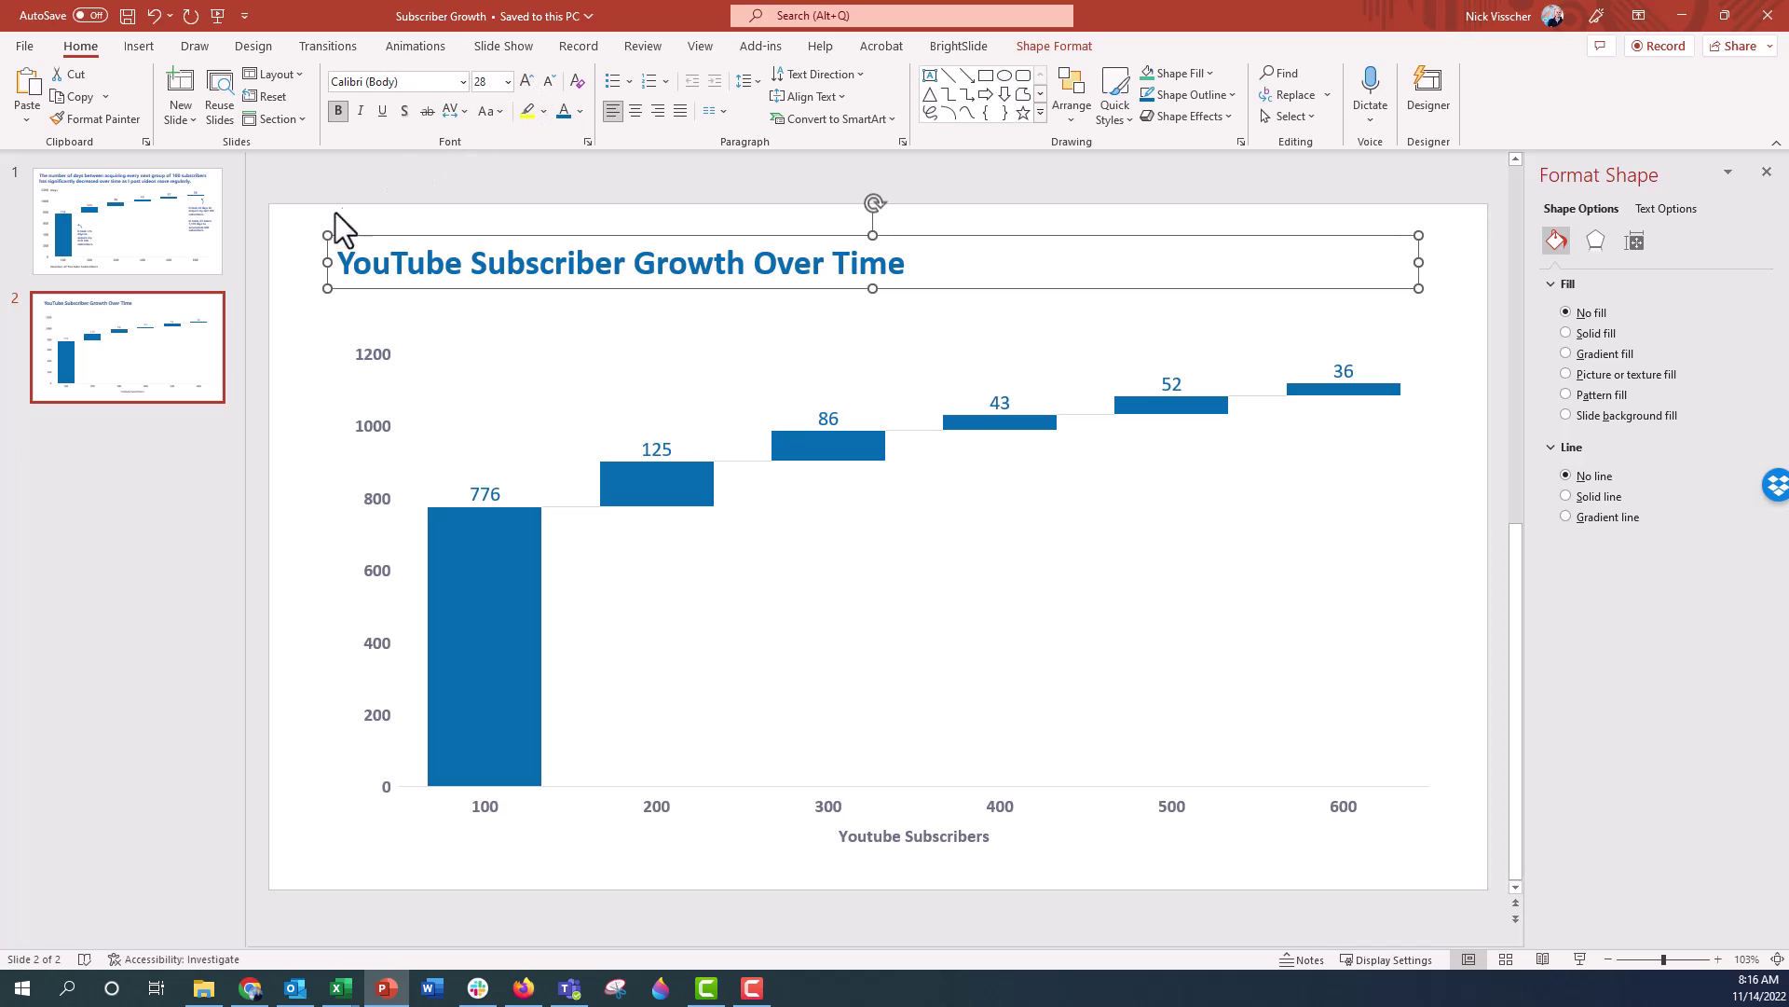
left_click(310, 232)
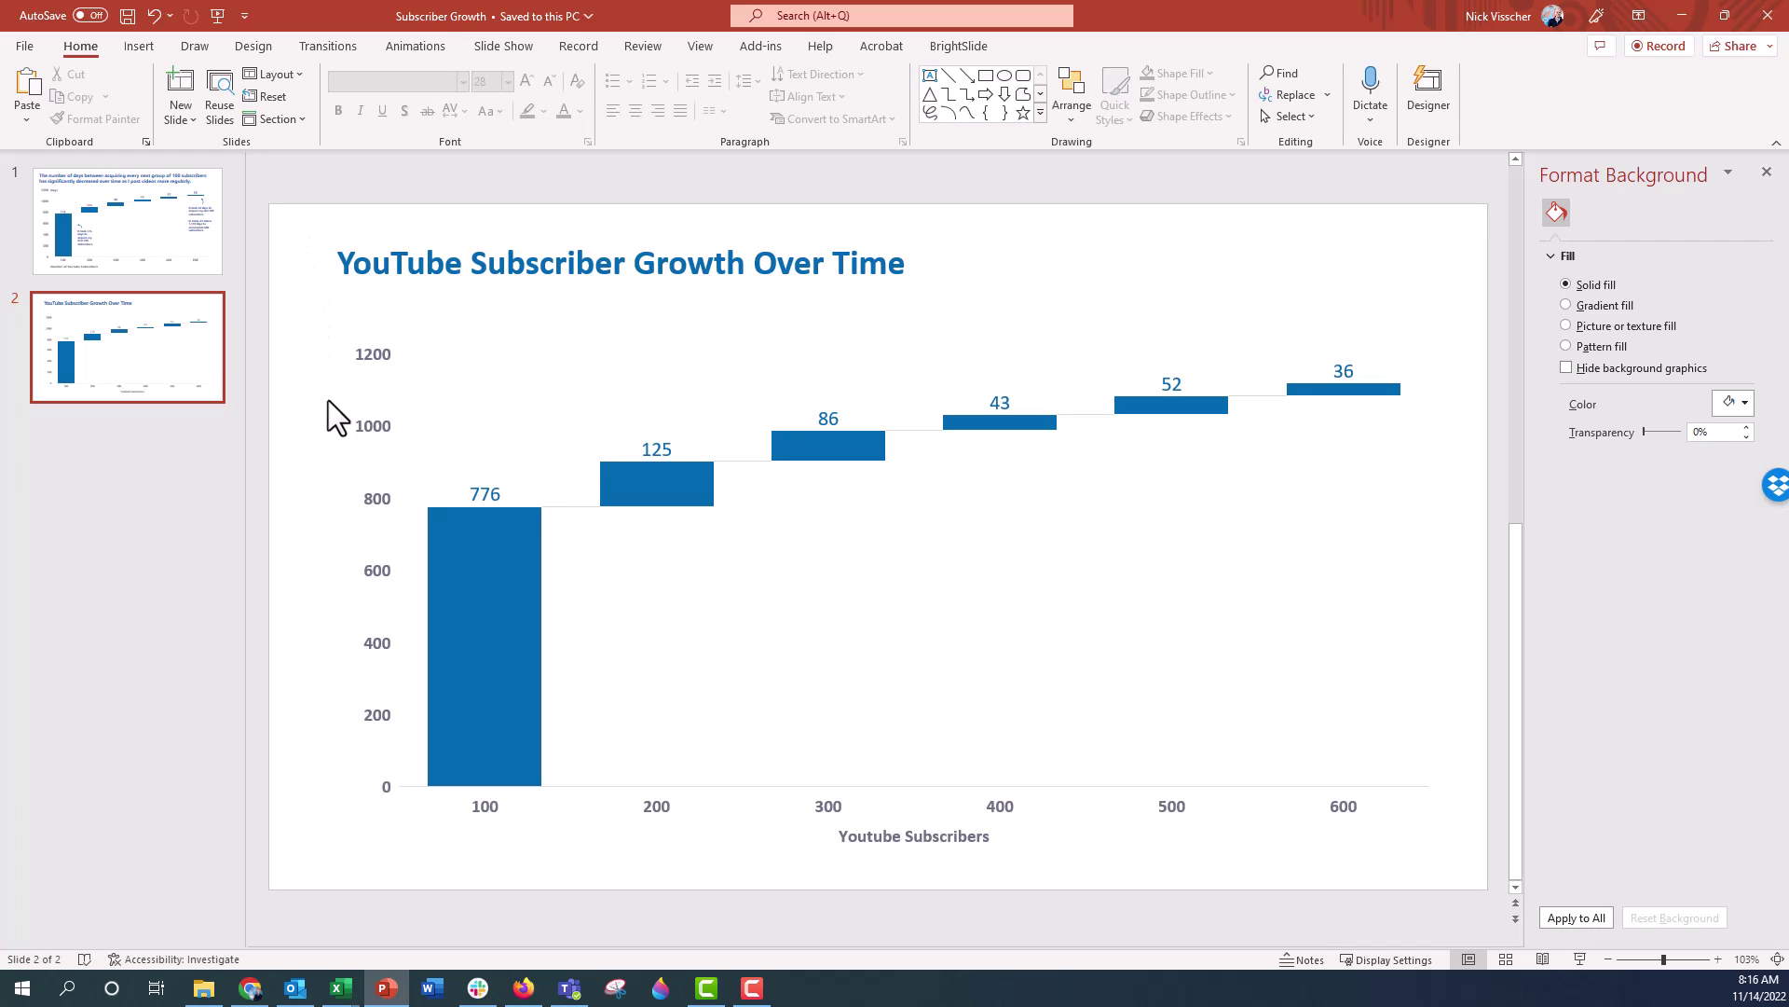
left_click(223, 274)
left_click(210, 367)
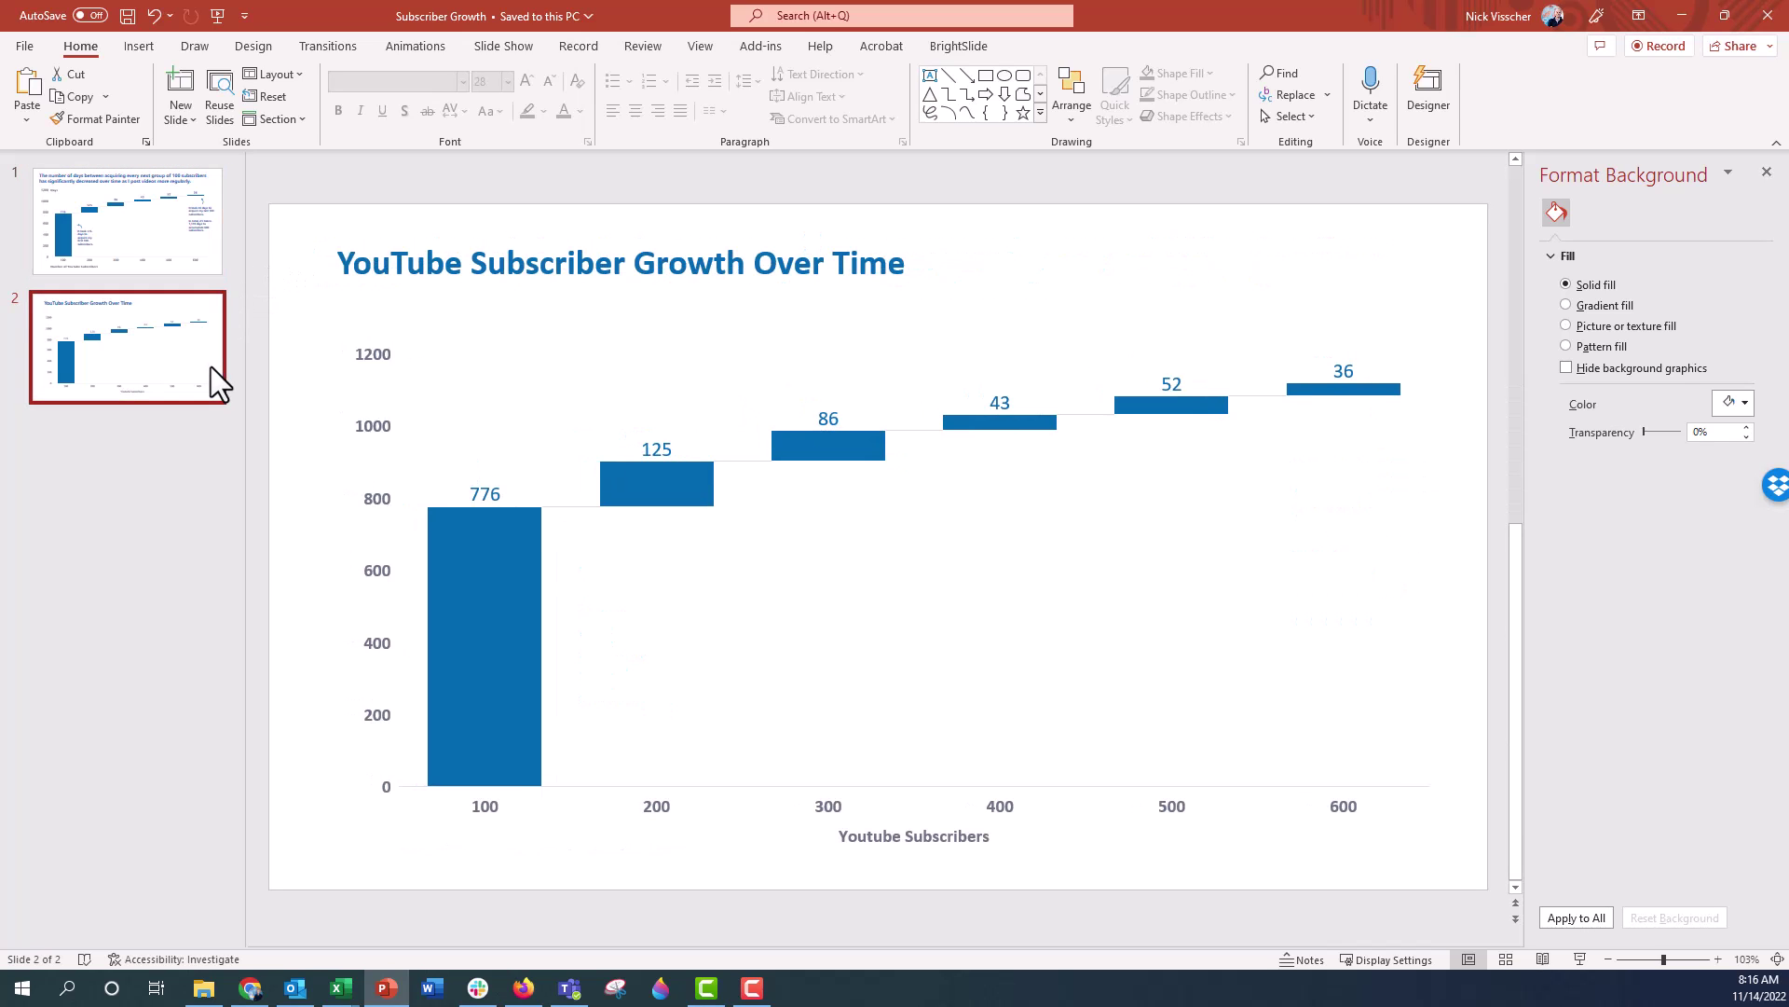